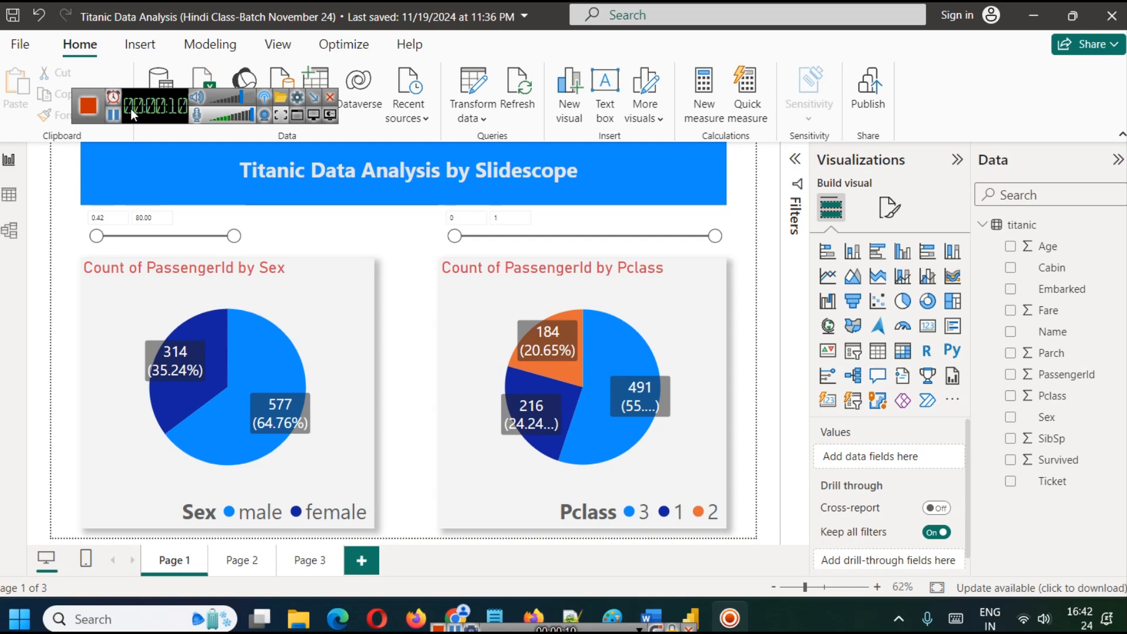
Step: Examine the titanic table's rows in the data view, checking the Age, SibSp, Parch and Embarked columns
{"action": "left_click", "coordinate": [302, 562]}
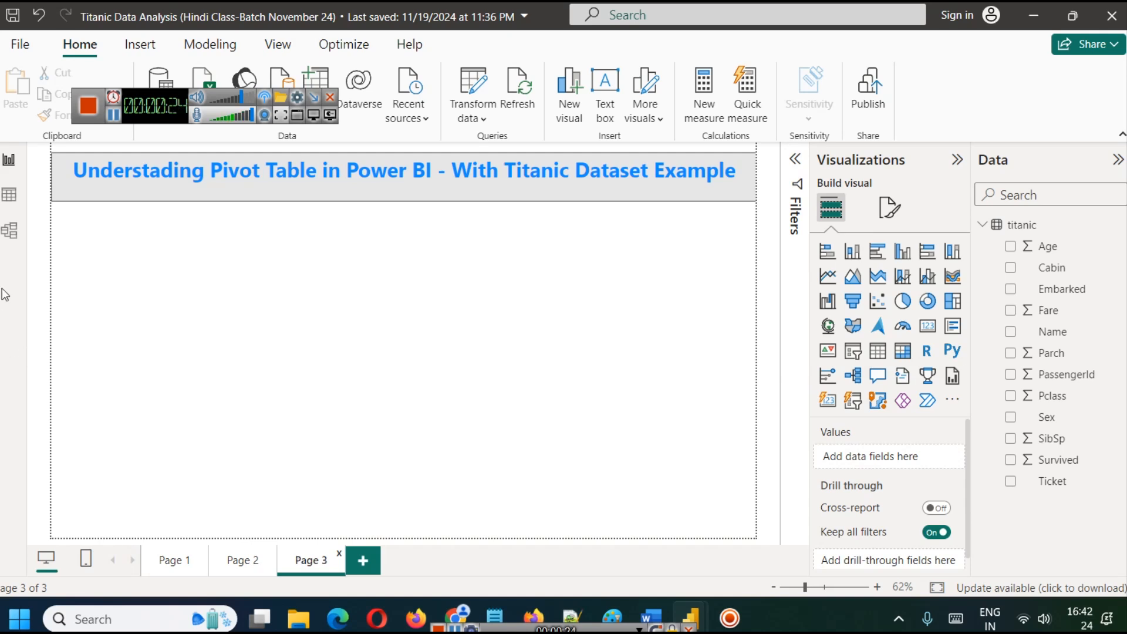
{"action": "left_click", "coordinate": [10, 202]}
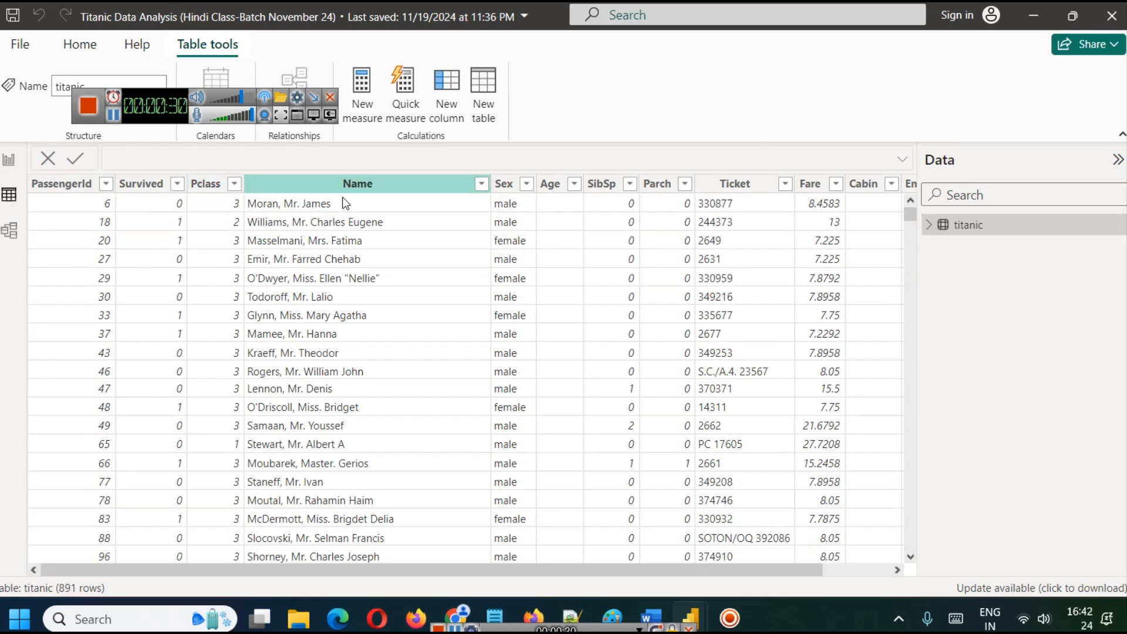
{"action": "left_click", "coordinate": [550, 185]}
{"action": "left_click", "coordinate": [610, 189]}
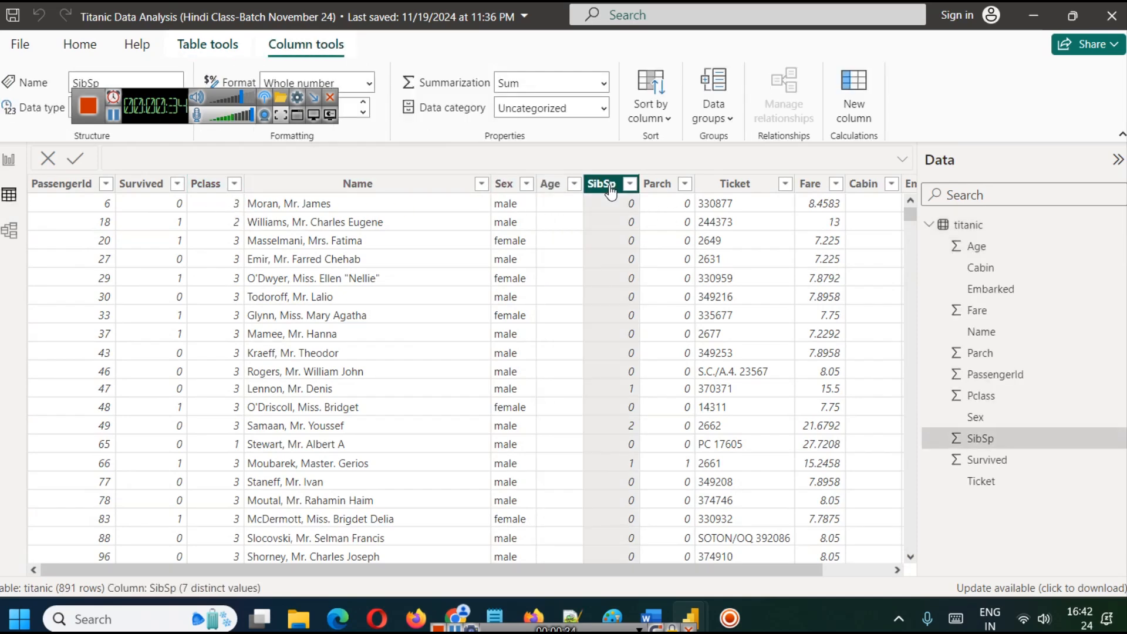
{"action": "left_click", "coordinate": [656, 186]}
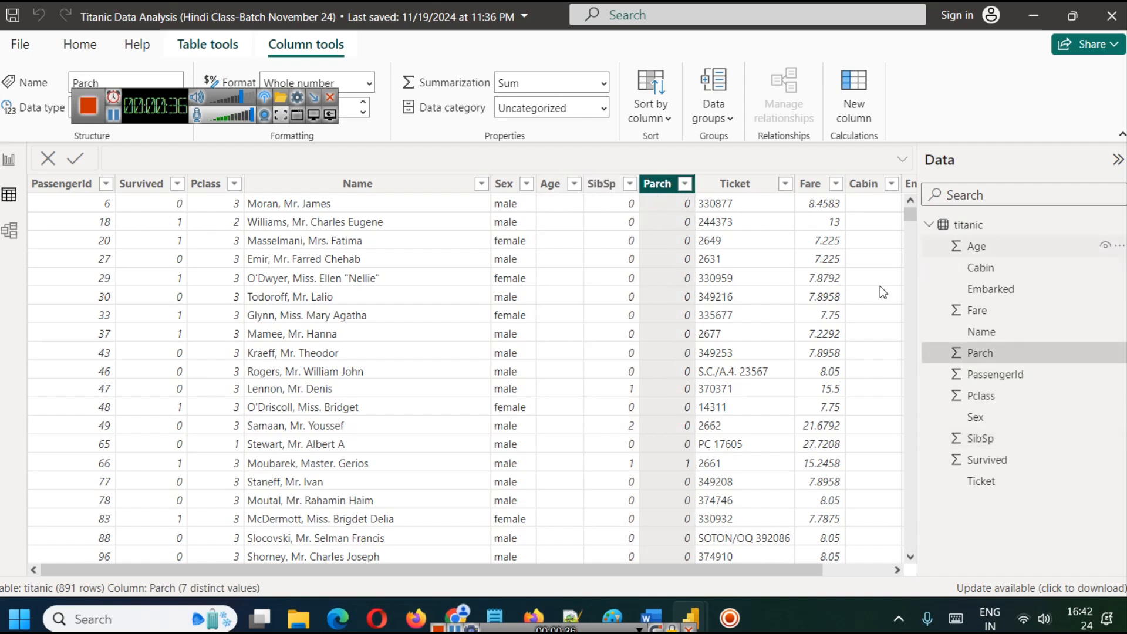
{"action": "left_click_drag", "start_coordinate": [766, 569], "coordinate": [833, 566]}
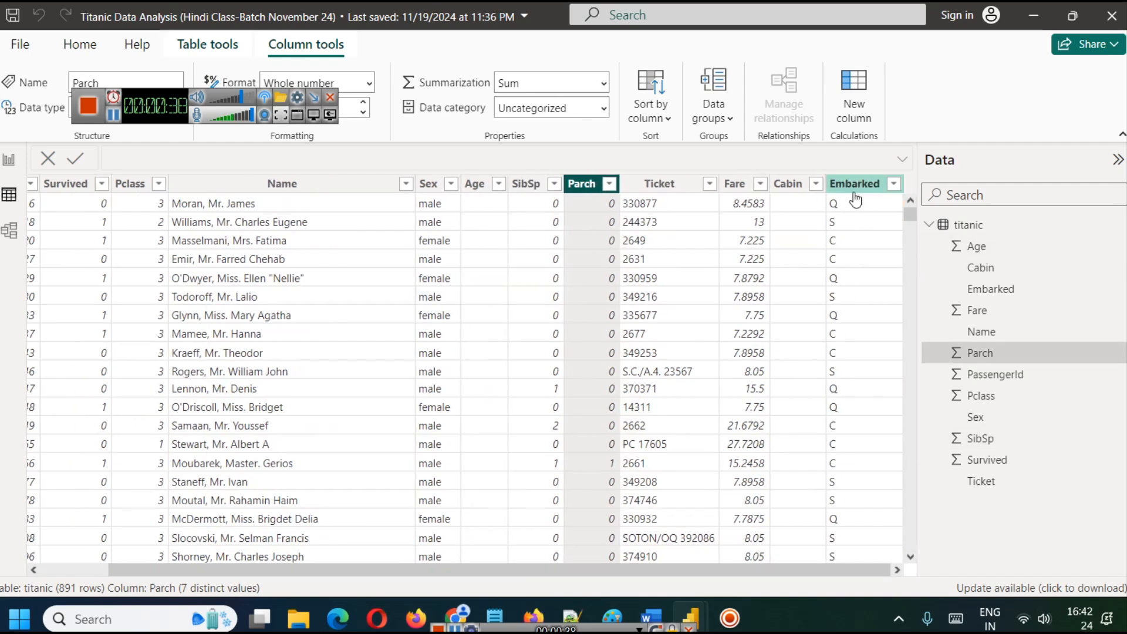
{"action": "left_click_drag", "start_coordinate": [640, 569], "coordinate": [572, 569]}
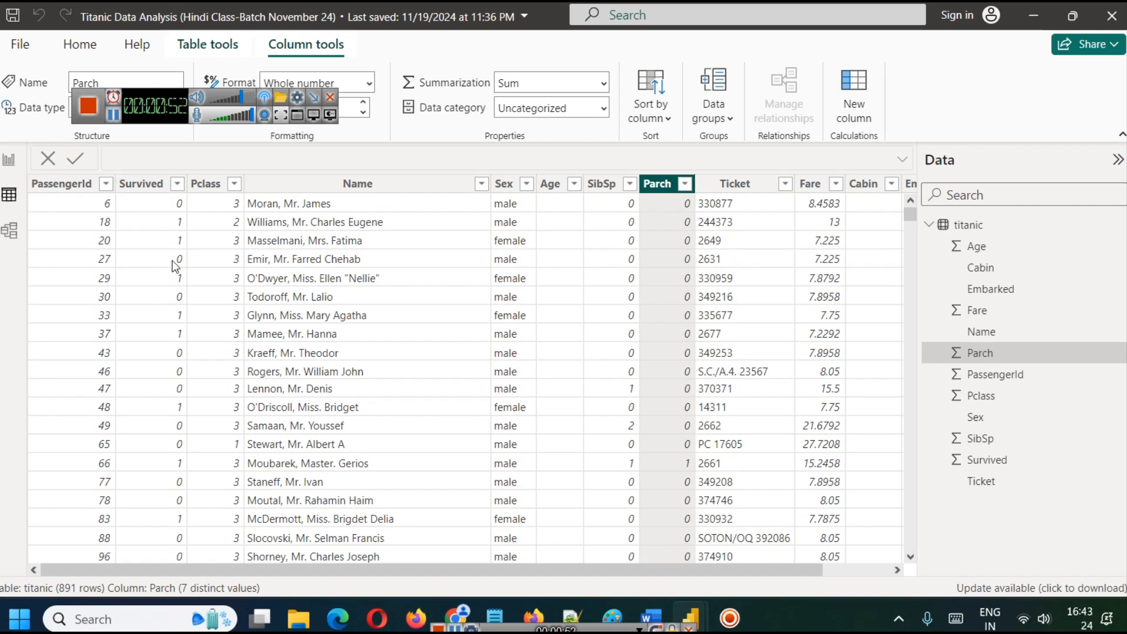
Step: Open the titanic table for transformation in Power Query Editor
{"action": "left_click_drag", "start_coordinate": [121, 108], "coordinate": [389, 146]}
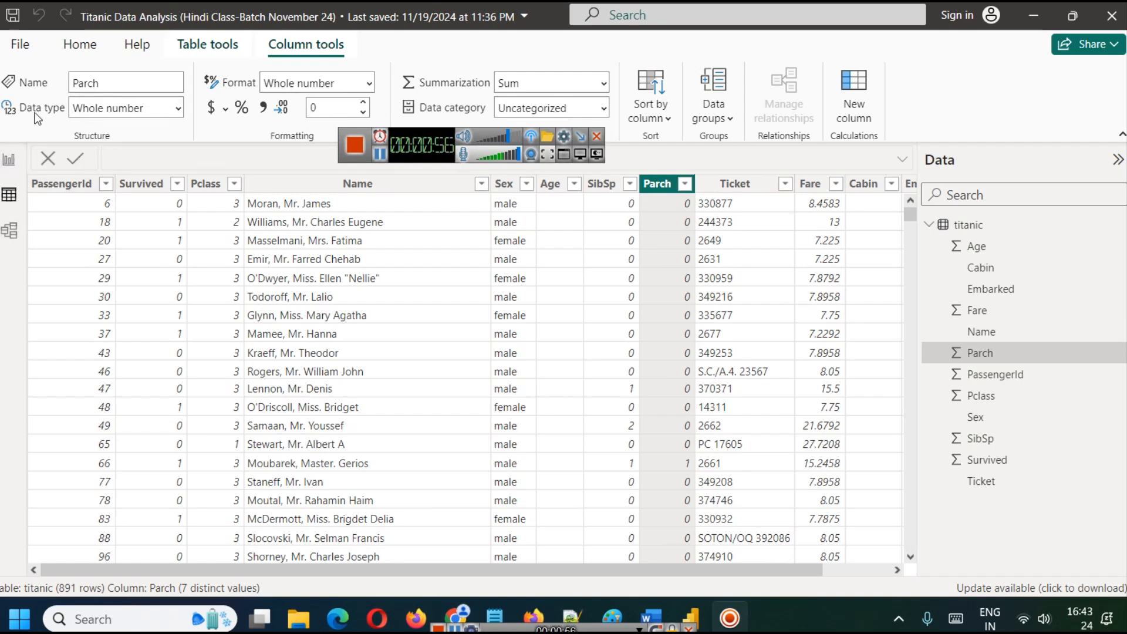
{"action": "left_click", "coordinate": [95, 44]}
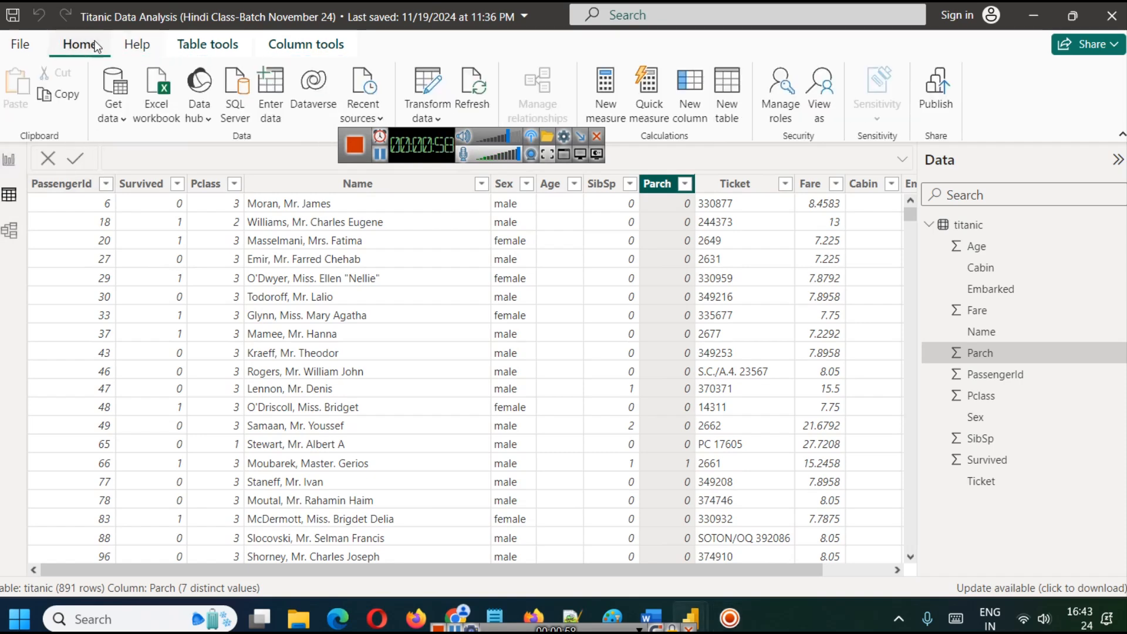
{"action": "left_click", "coordinate": [428, 85]}
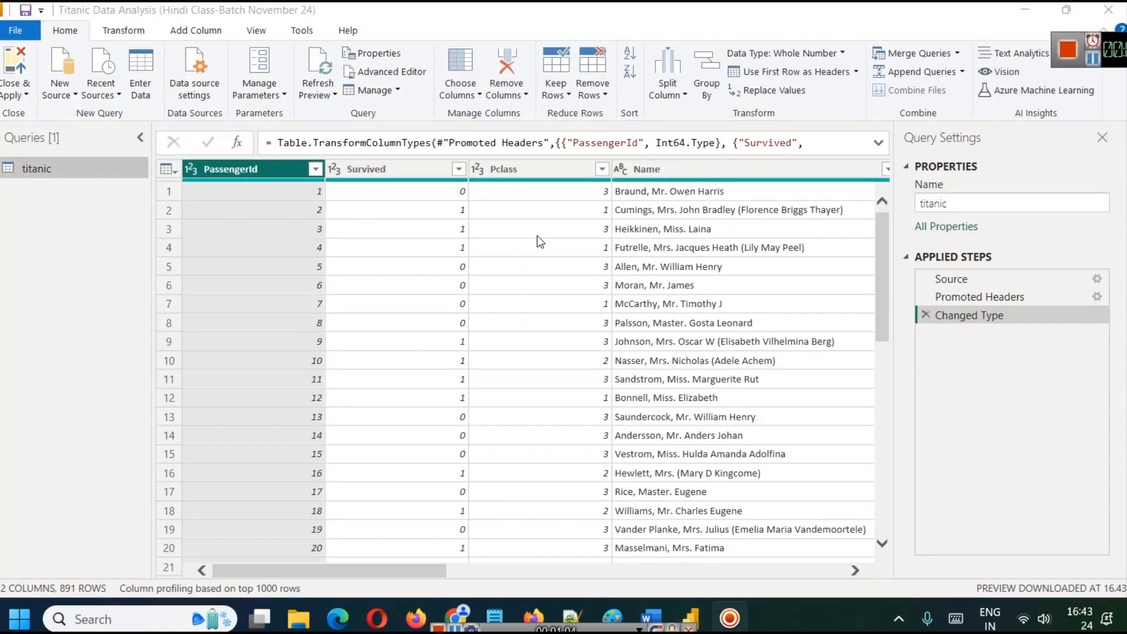
Step: Check the Cabin column for missing entries and remove the column from the titanic query
{"action": "scroll", "coordinate": [428, 572], "scroll_direction": "right", "scroll_amount": 5}
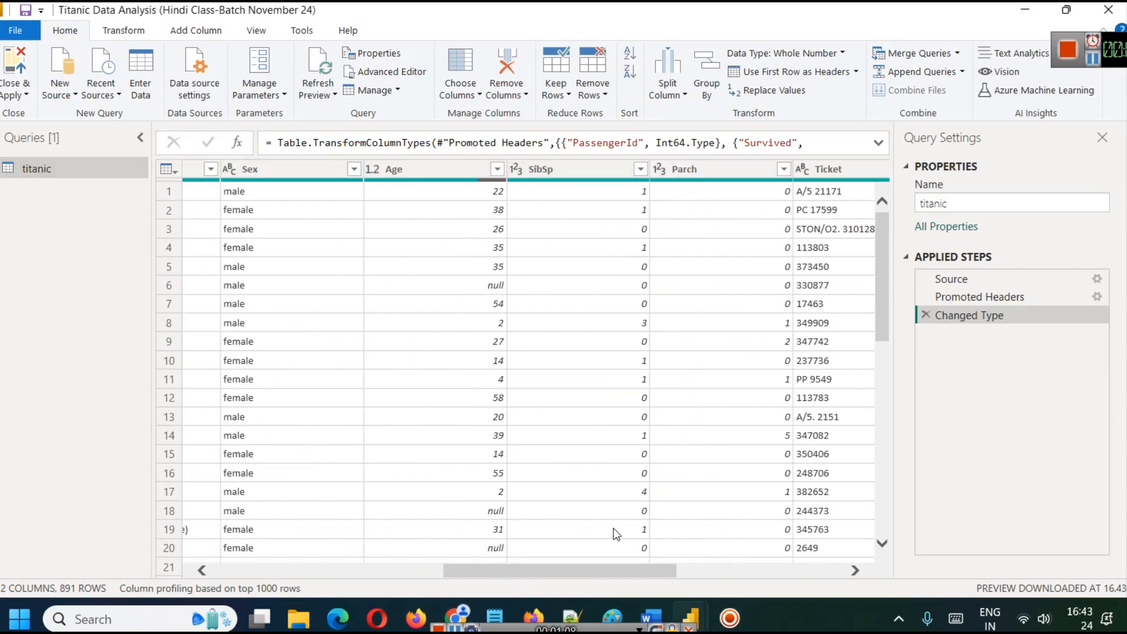
{"action": "left_click_drag", "start_coordinate": [608, 567], "coordinate": [777, 582]}
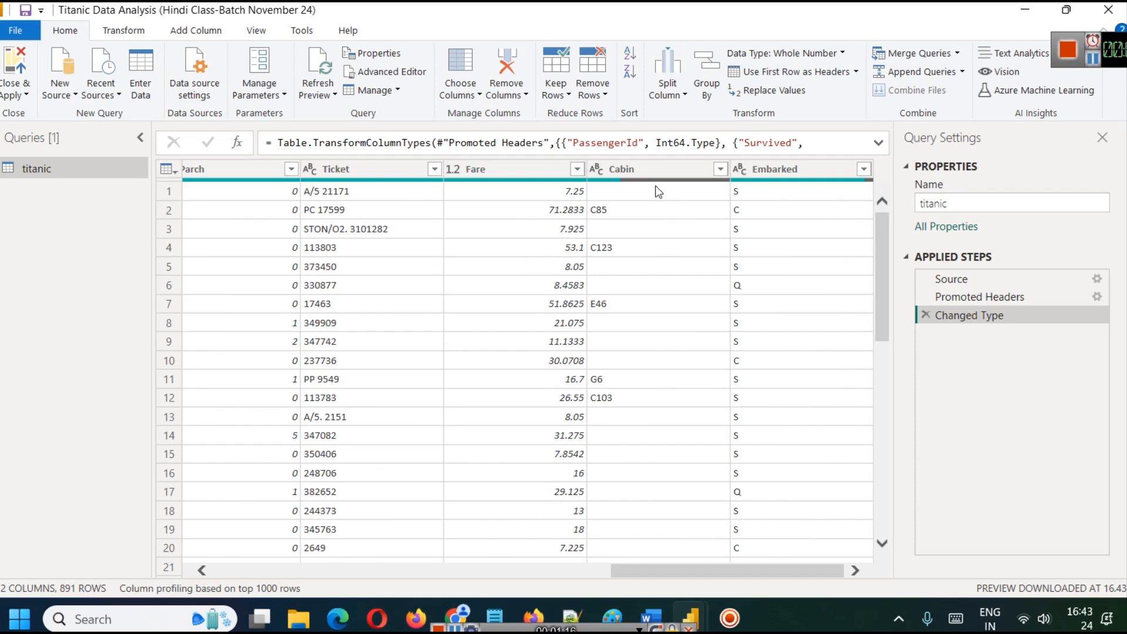
{"action": "left_click", "coordinate": [643, 168]}
{"action": "scroll", "coordinate": [674, 376], "scroll_direction": "down", "scroll_amount": 4}
{"action": "scroll", "coordinate": [675, 396], "scroll_direction": "down", "scroll_amount": 19}
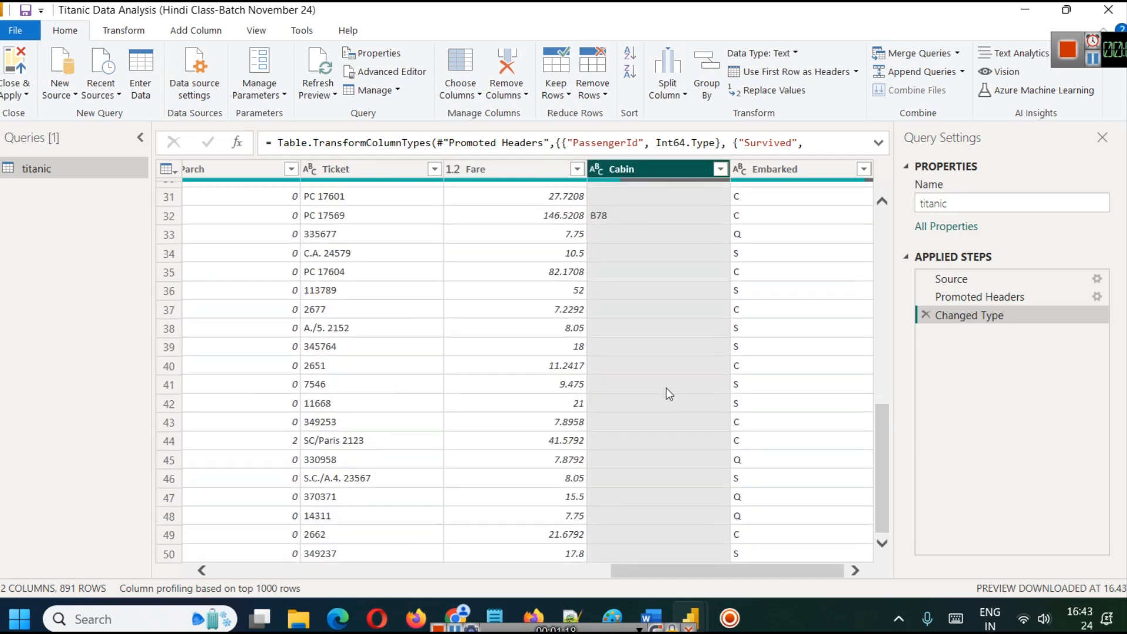
{"action": "scroll", "coordinate": [669, 396], "scroll_direction": "up", "scroll_amount": 20}
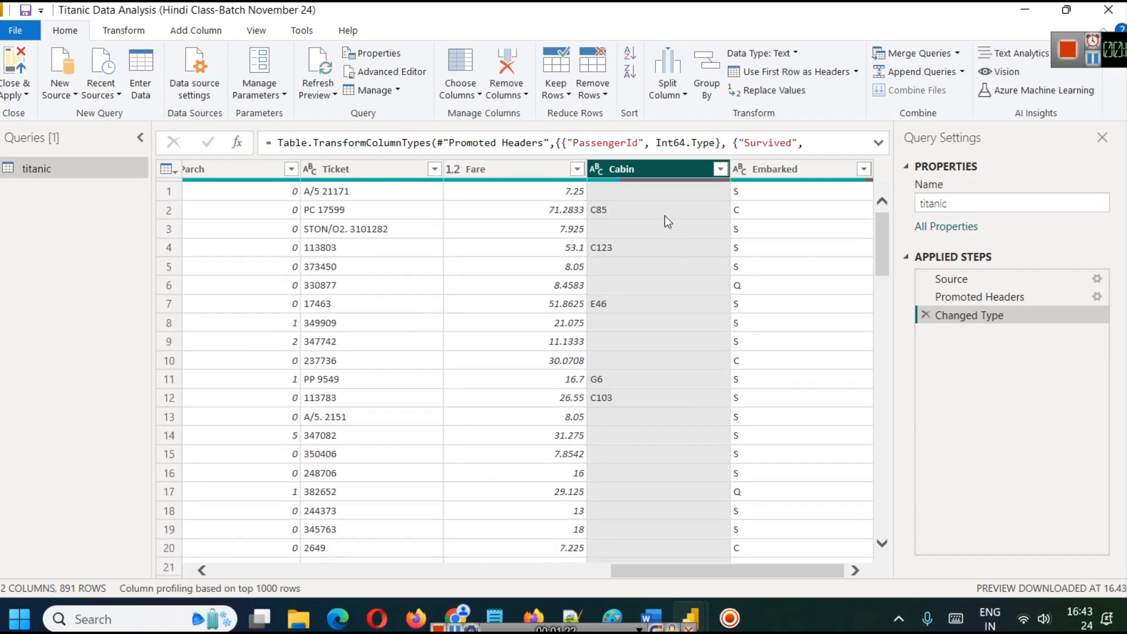
{"action": "right_click", "coordinate": [649, 170]}
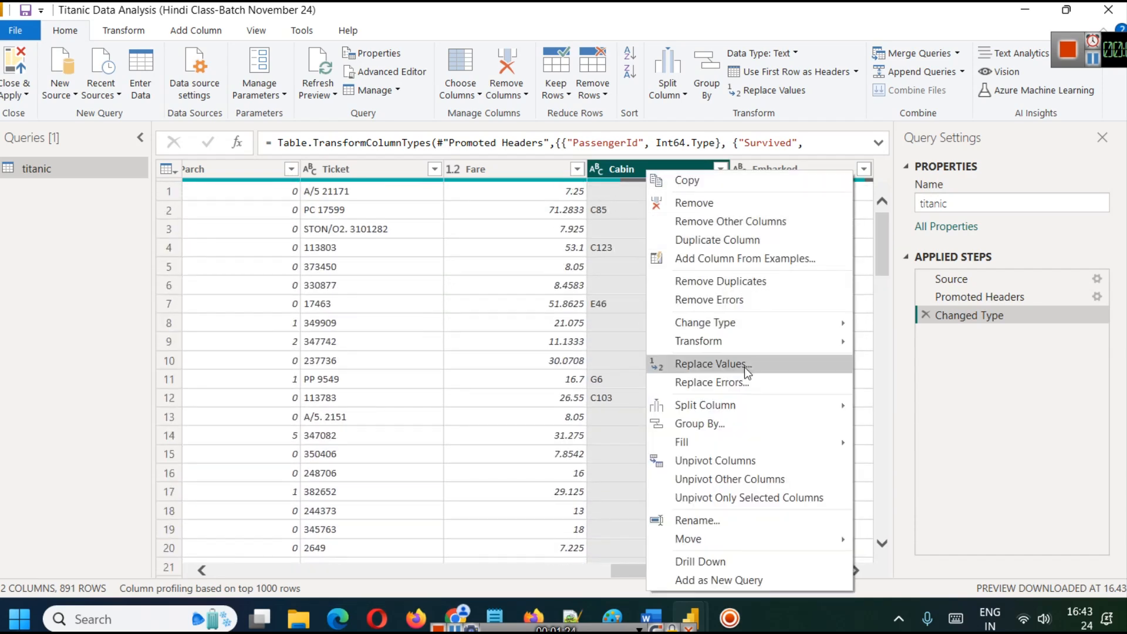
{"action": "left_click", "coordinate": [706, 203]}
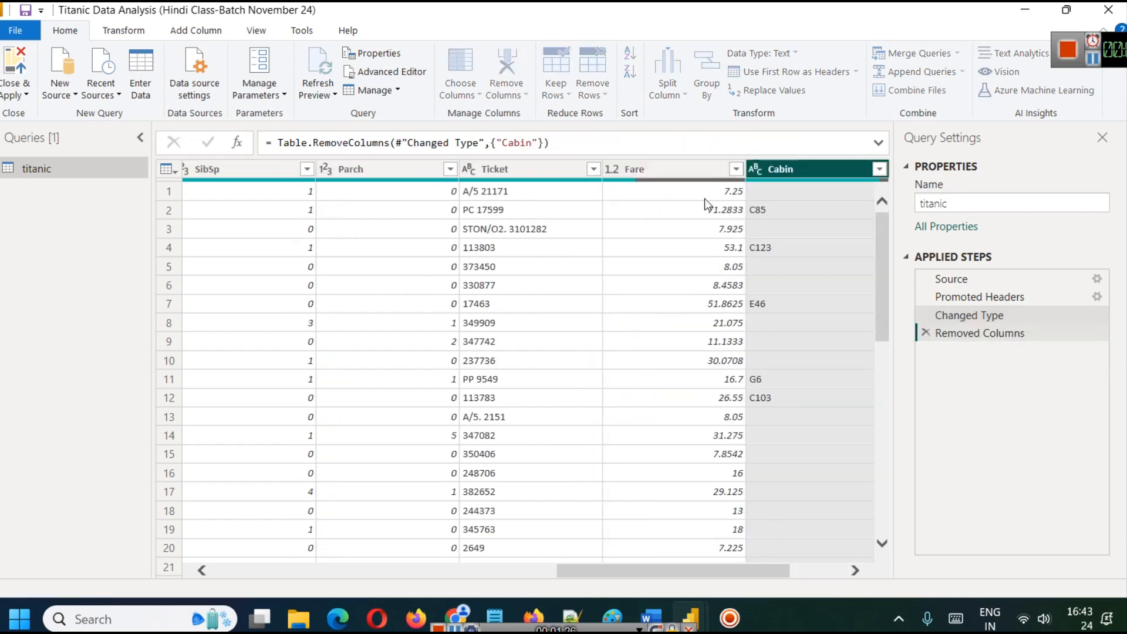
{"action": "mouse_move", "coordinate": [804, 565]}
{"action": "left_mouse_down"}
{"action": "mouse_move", "coordinate": [727, 562]}
{"action": "mouse_move", "coordinate": [802, 565]}
{"action": "left_mouse_up"}
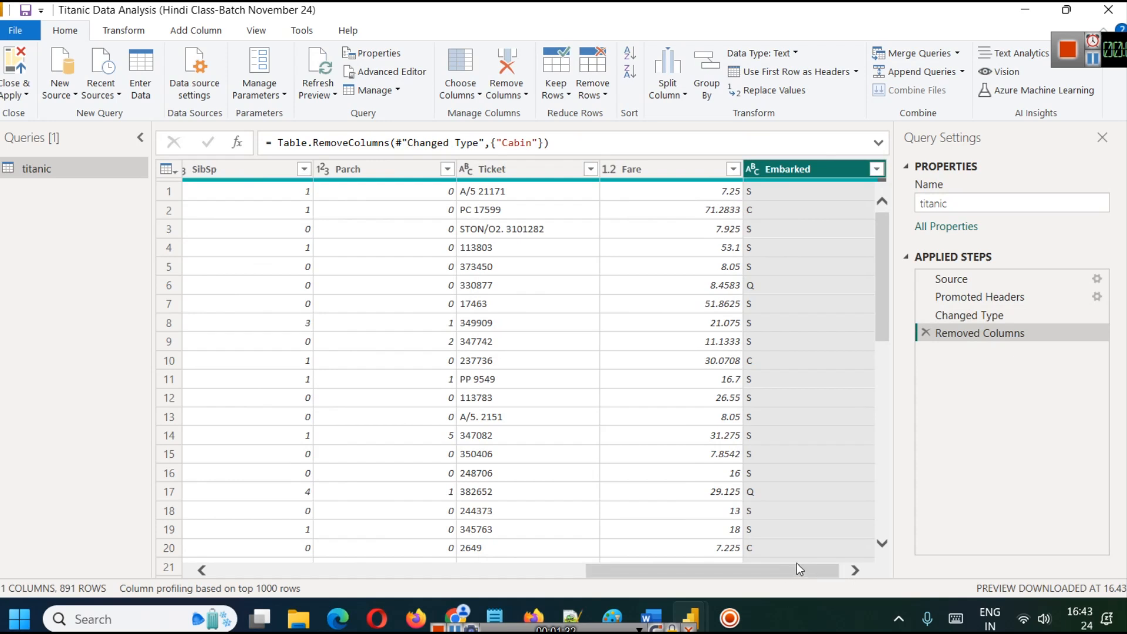
Step: Inspect the missing entry in row 6 of the Age column
{"action": "left_click_drag", "start_coordinate": [784, 568], "coordinate": [669, 578]}
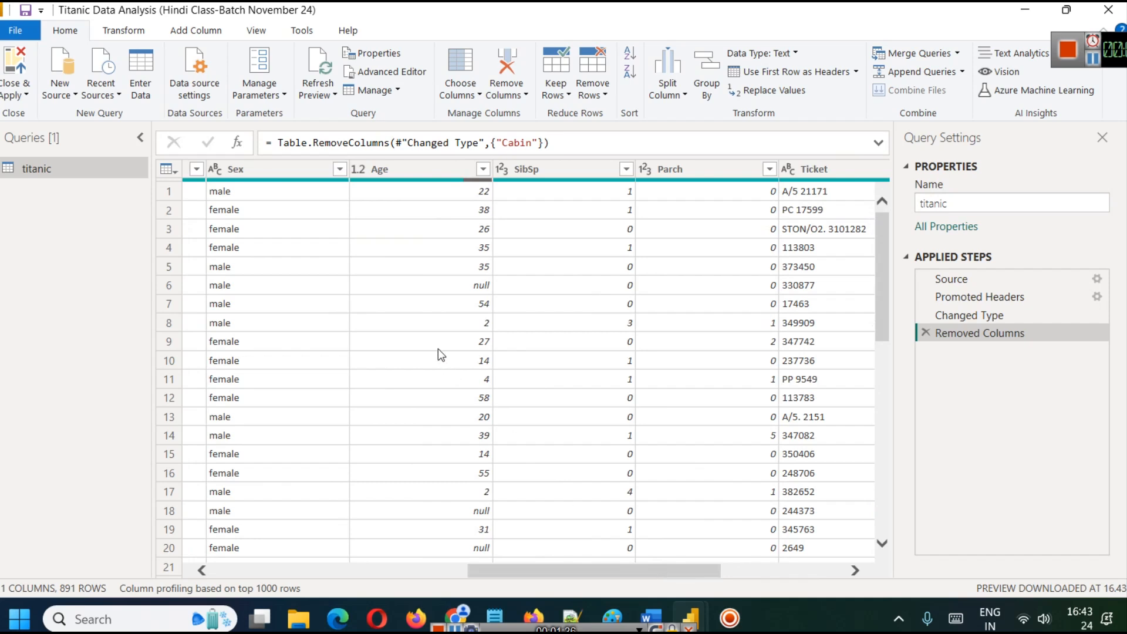
{"action": "left_click", "coordinate": [468, 288]}
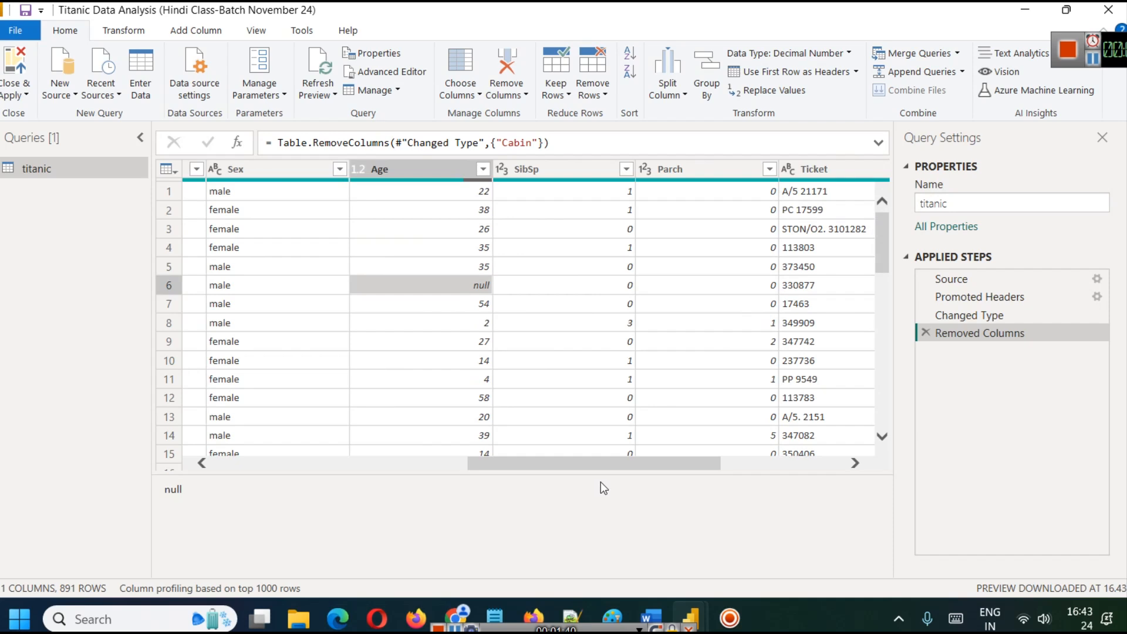
{"action": "left_click_drag", "start_coordinate": [601, 470], "coordinate": [601, 531]}
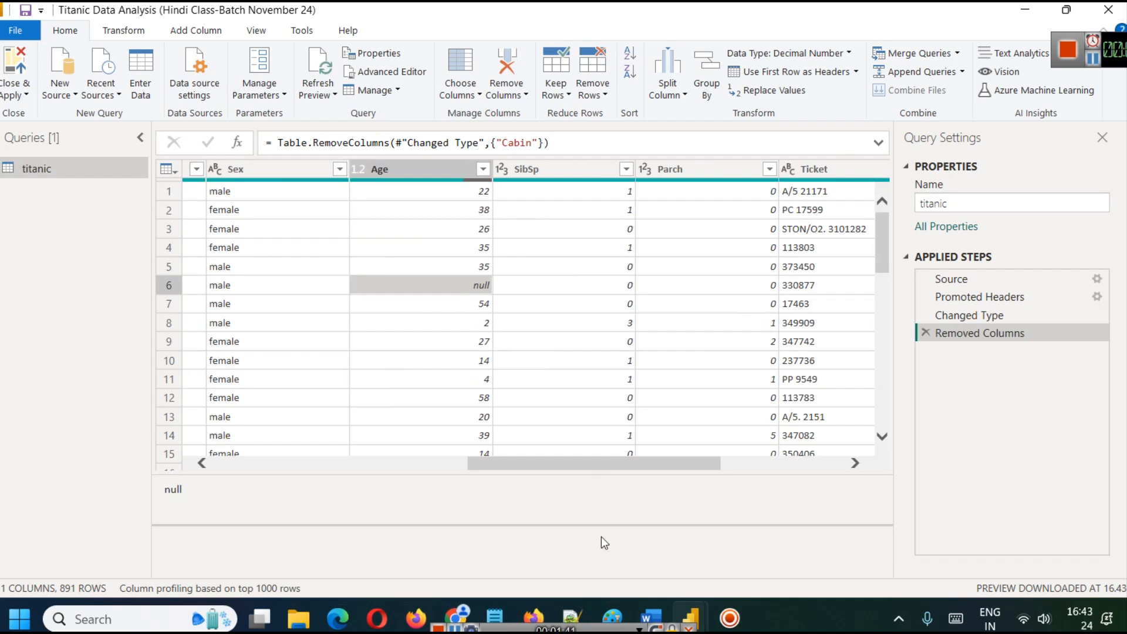
{"action": "right_click", "coordinate": [411, 168]}
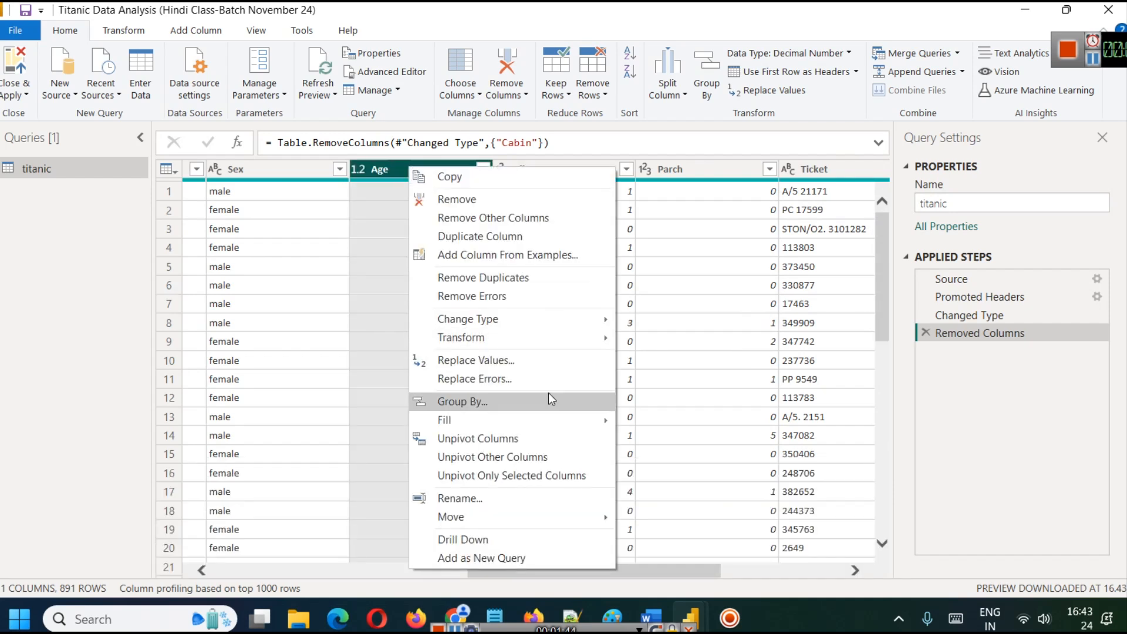
{"action": "left_click", "coordinate": [510, 360]}
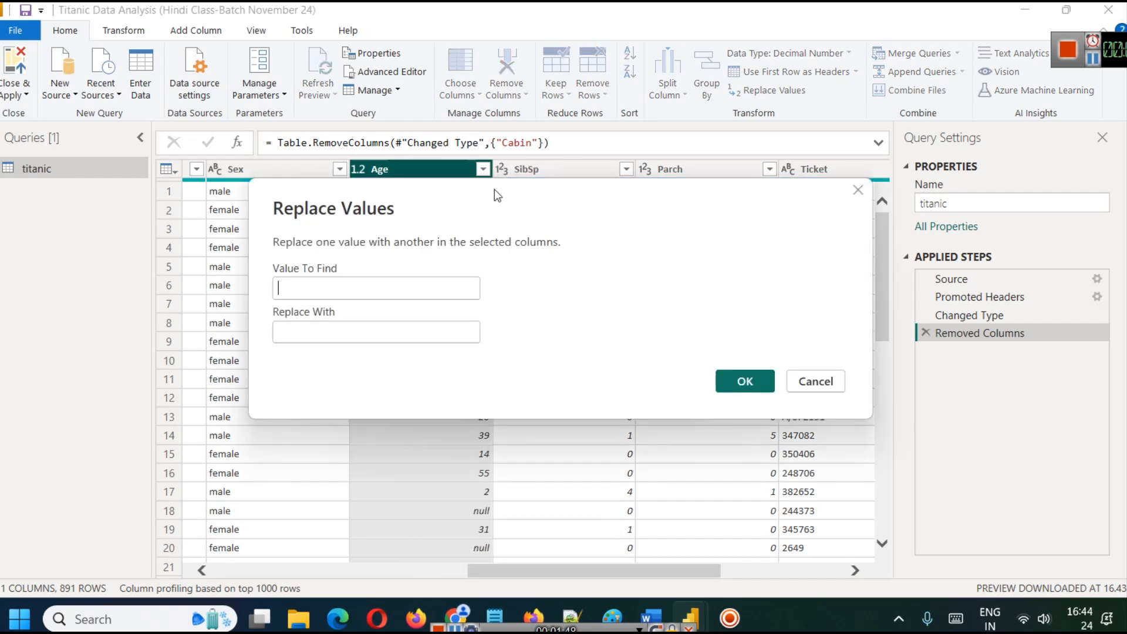
{"action": "left_click_drag", "start_coordinate": [494, 188], "coordinate": [801, 310]}
{"action": "left_click", "coordinate": [597, 407]}
{"action": "type", "text": "null"}
{"action": "left_click_drag", "start_coordinate": [640, 325], "coordinate": [787, 338]}
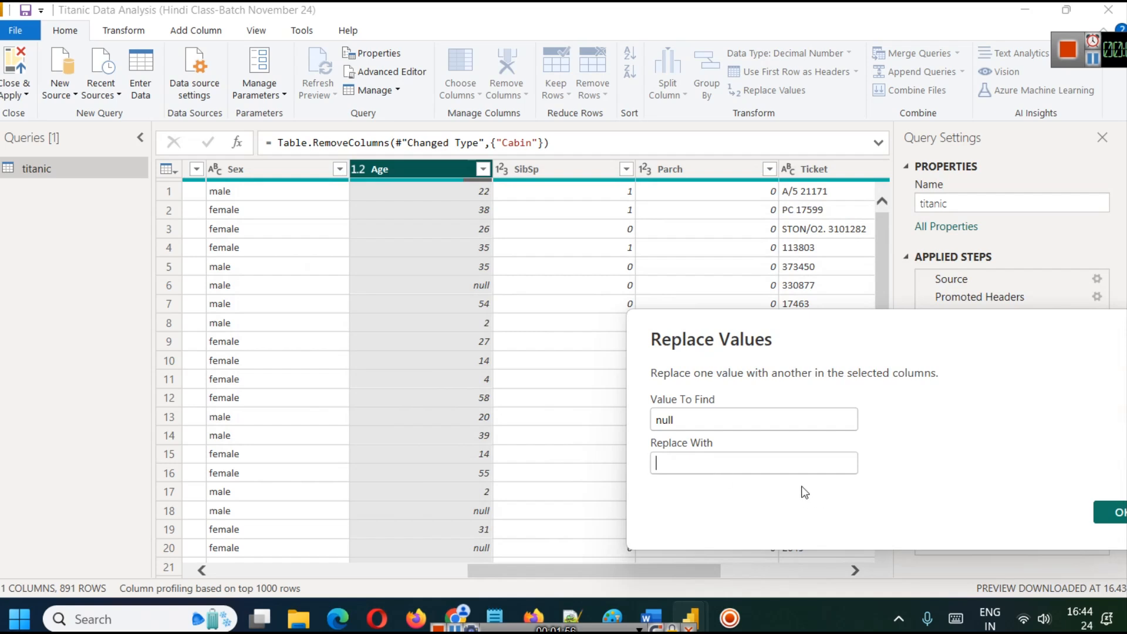
{"action": "left_click_drag", "start_coordinate": [839, 329], "coordinate": [574, 275]}
{"action": "key", "text": "Escape"}
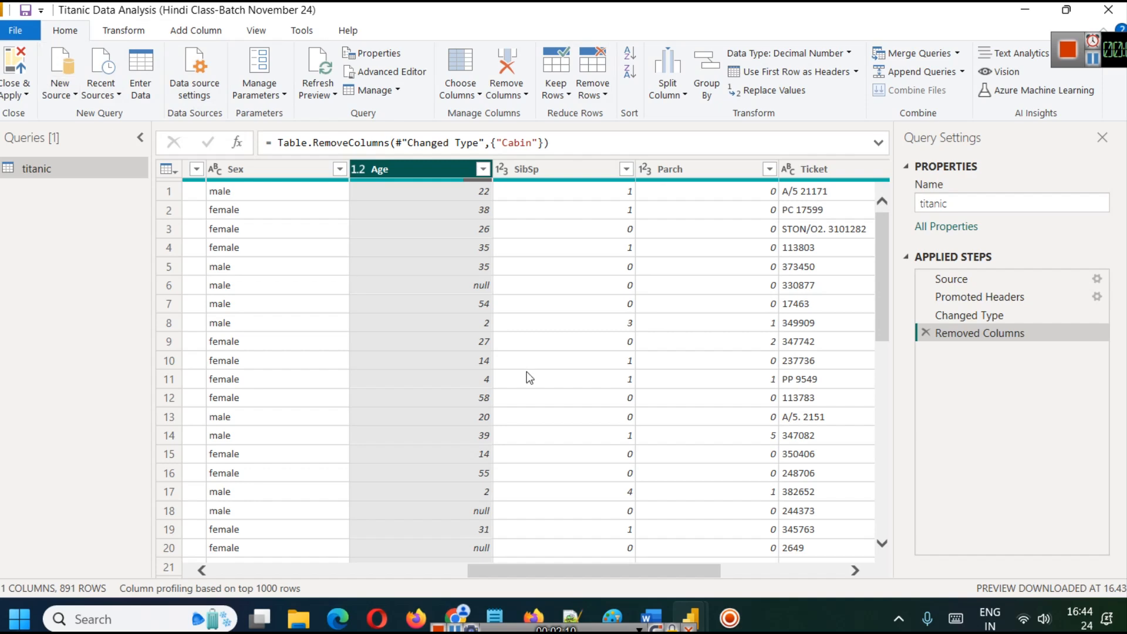
Step: Switch to the Power BI report window and add a column chart of Age beside the pie chart on Page 2
{"action": "mouse_move", "coordinate": [702, 603]}
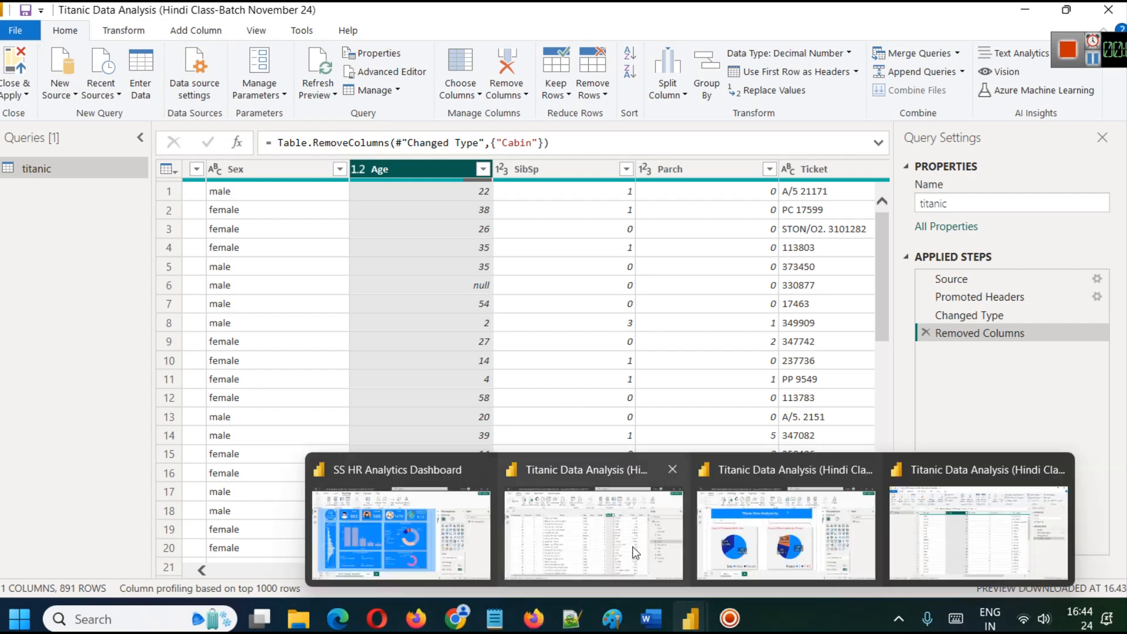
{"action": "left_click", "coordinate": [737, 564]}
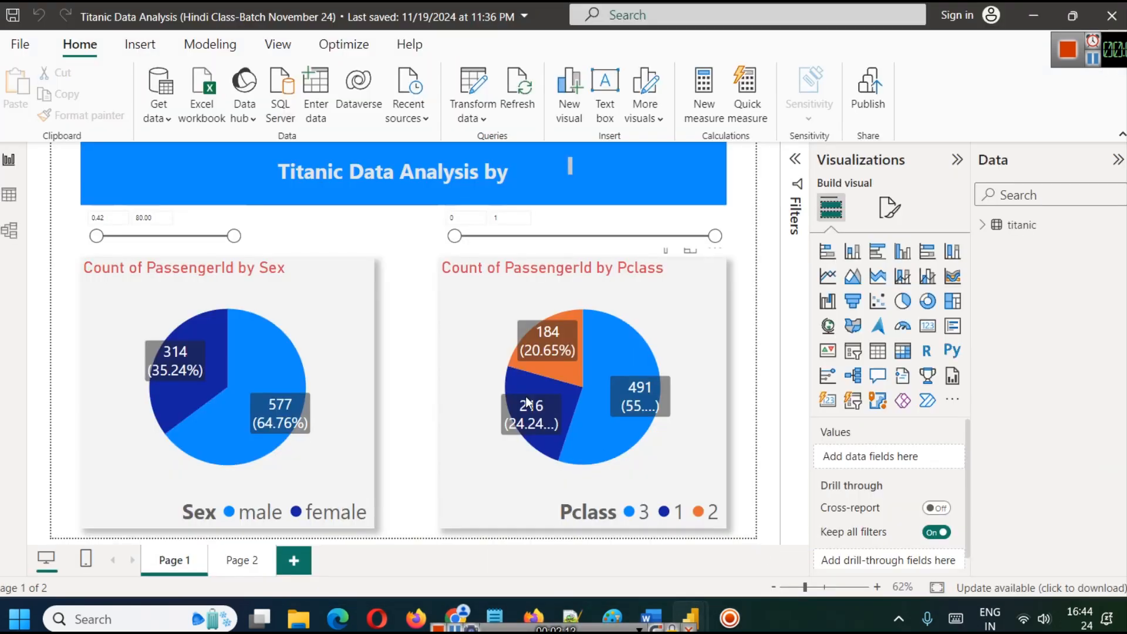
{"action": "left_click", "coordinate": [259, 558]}
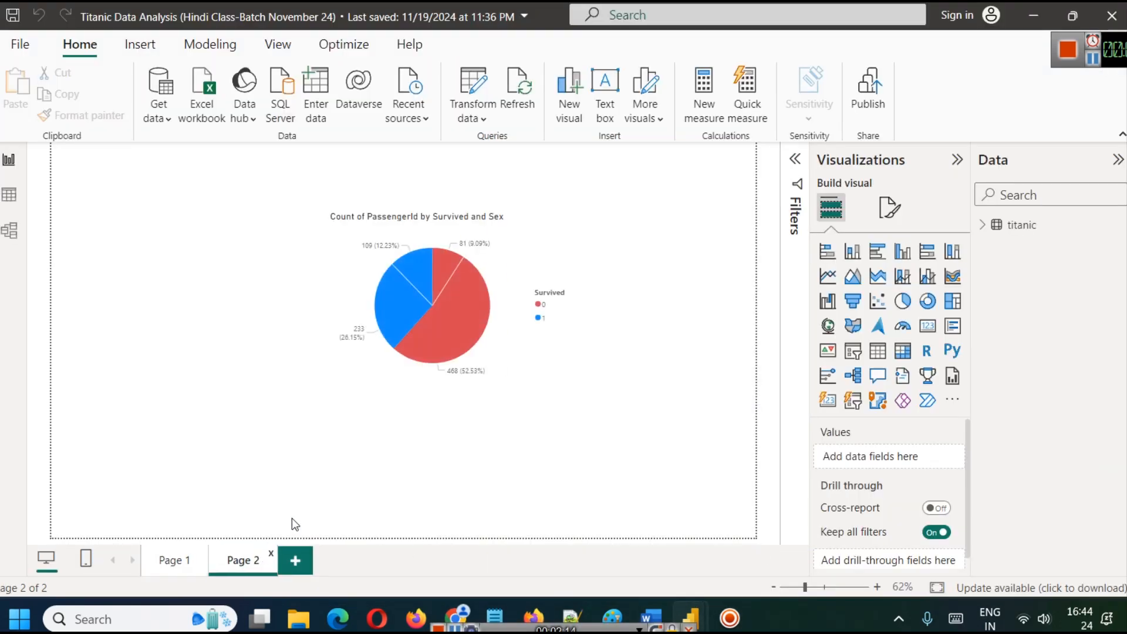
{"action": "left_click", "coordinate": [982, 225]}
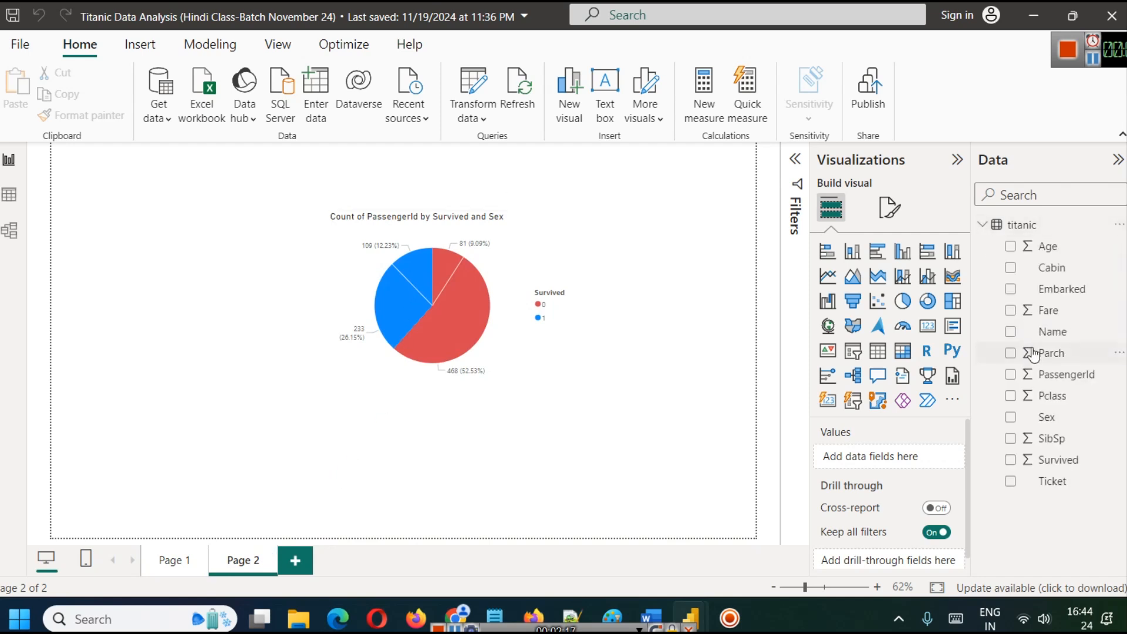
{"action": "left_click", "coordinate": [1010, 246]}
{"action": "left_click_drag", "start_coordinate": [235, 506], "coordinate": [672, 389]}
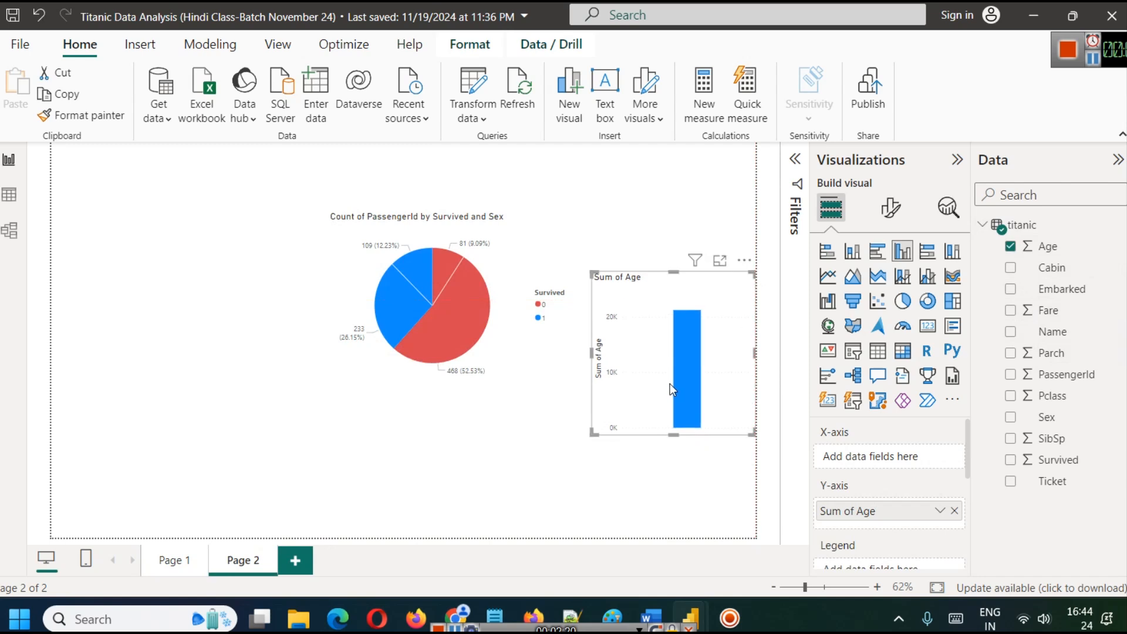
Step: Set the Age chart's Y-axis aggregation to Average
{"action": "scroll", "coordinate": [930, 468], "scroll_direction": "down", "scroll_amount": 2}
{"action": "scroll", "coordinate": [923, 456], "scroll_direction": "up", "scroll_amount": 2}
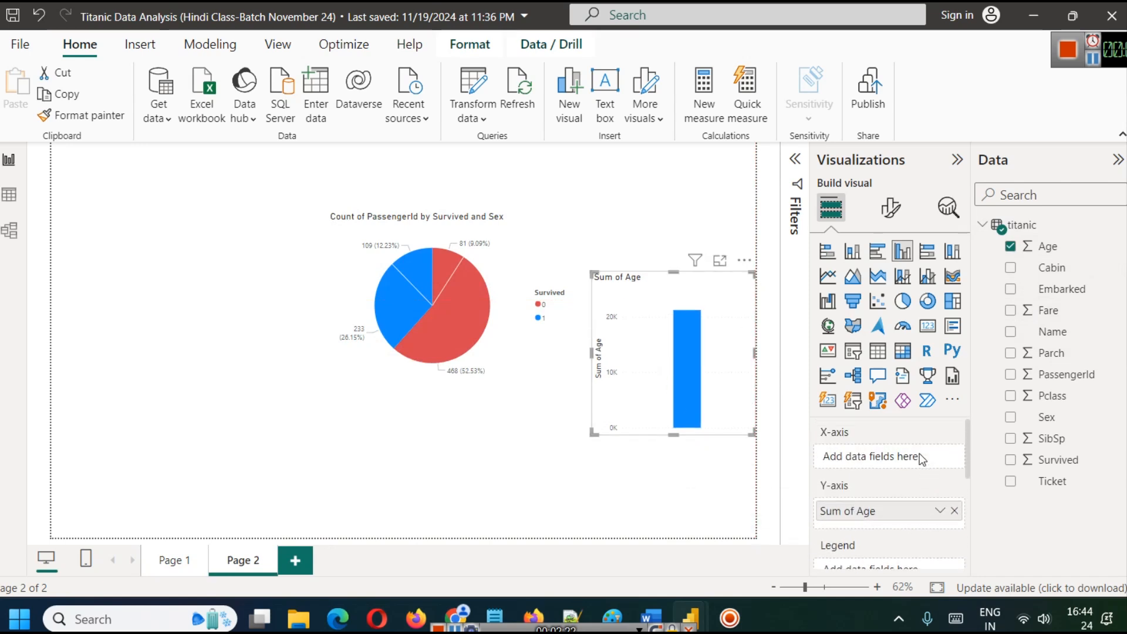
{"action": "left_click", "coordinate": [937, 511]}
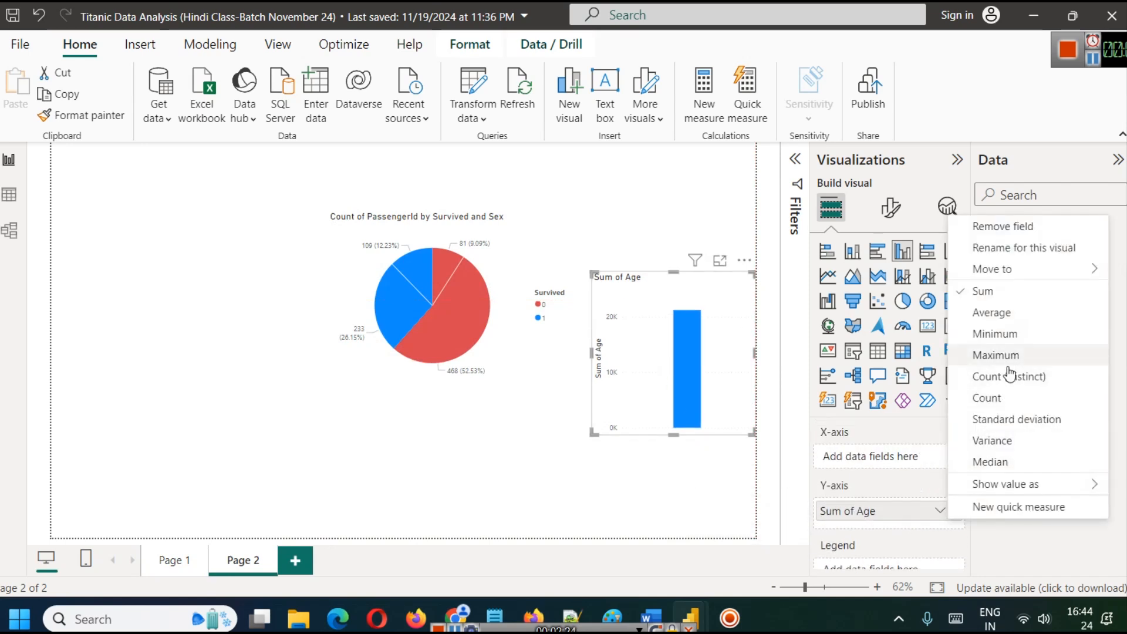
{"action": "left_click", "coordinate": [1021, 319]}
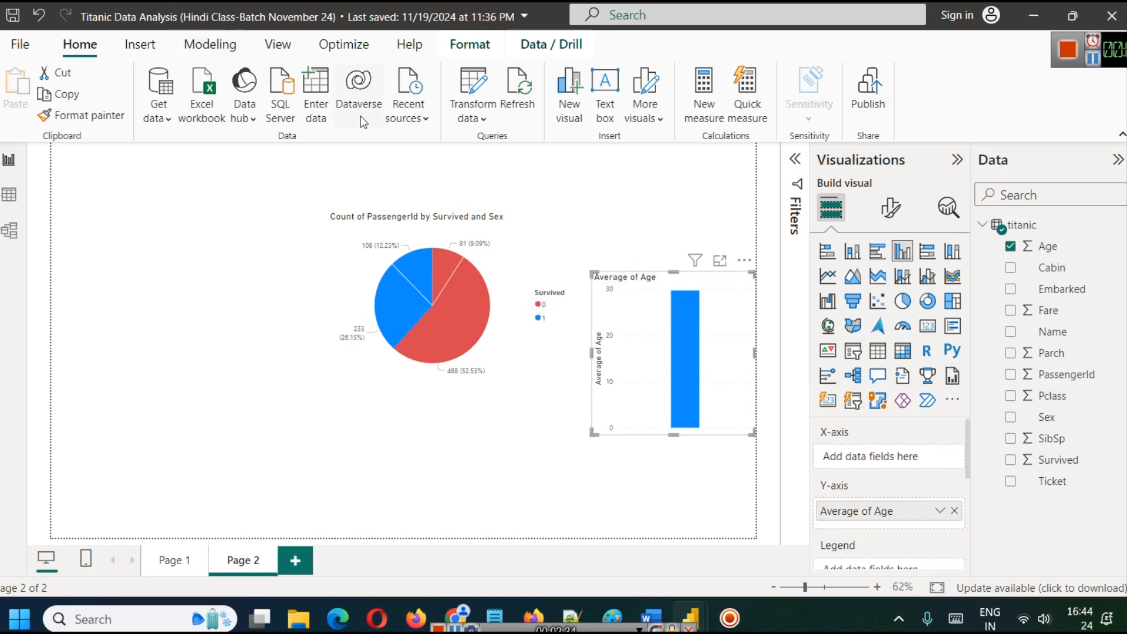
Step: Switch back to the Power Query Editor and replace null values in the Age column with 29.70
{"action": "mouse_move", "coordinate": [706, 614]}
{"action": "left_click", "coordinate": [953, 534]}
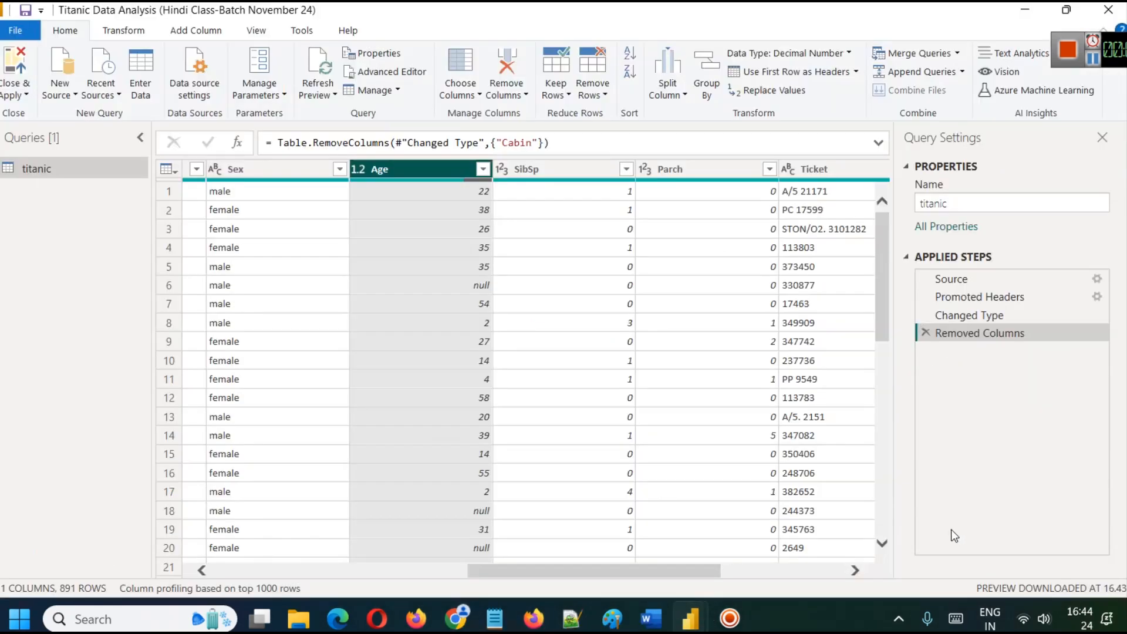
{"action": "right_click", "coordinate": [422, 168]}
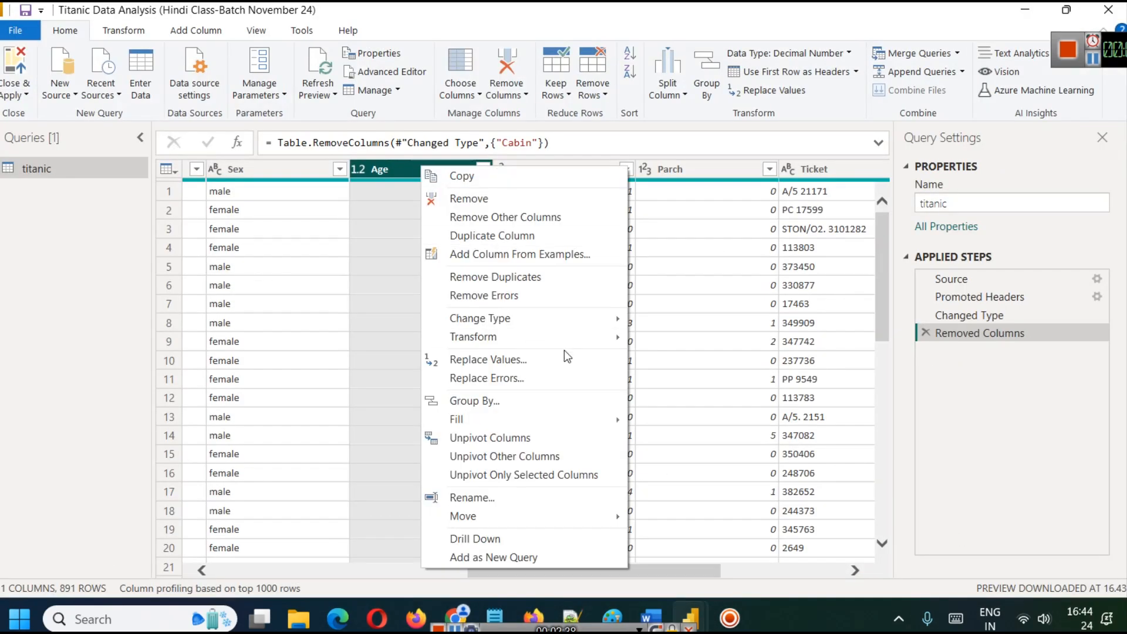
{"action": "left_click", "coordinate": [487, 359]}
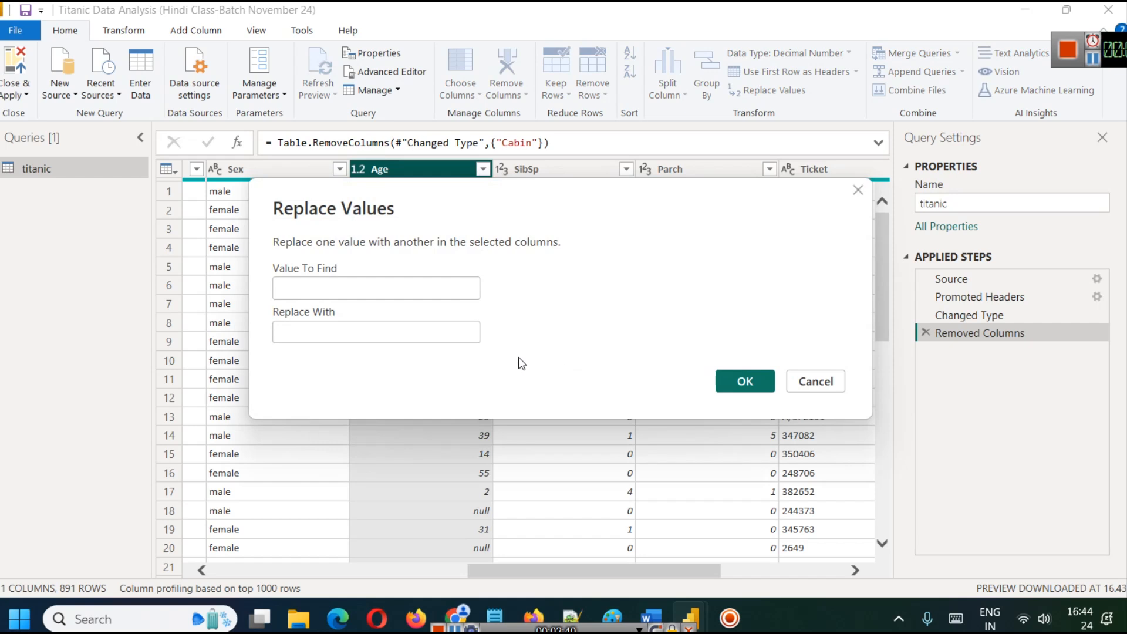
{"action": "type", "text": "null"}
{"action": "key", "text": "Tab"}
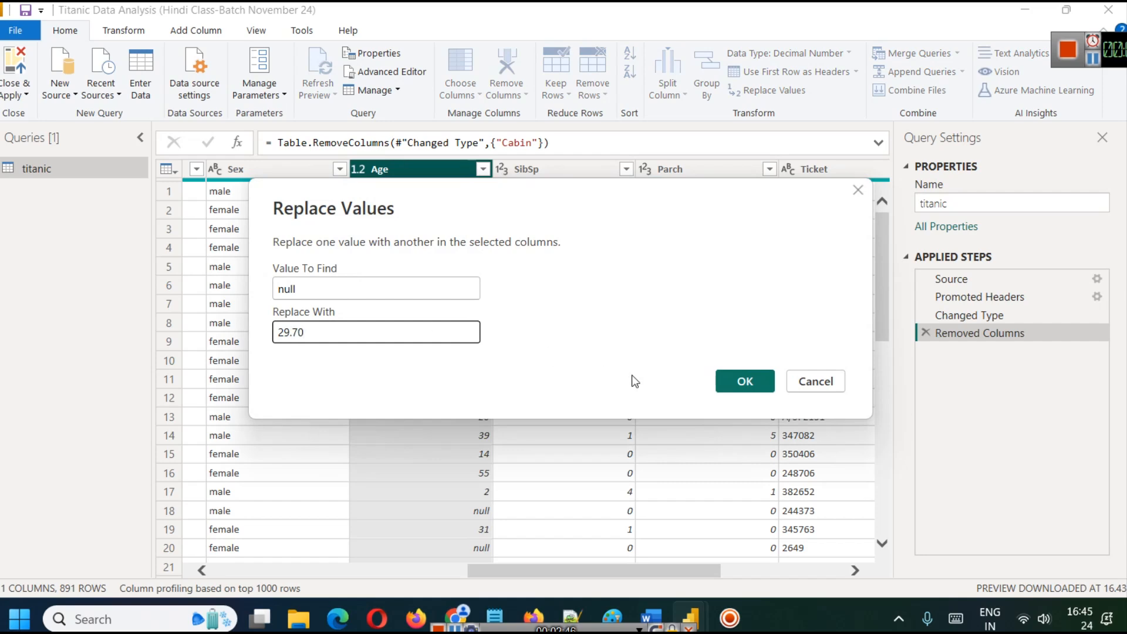
{"action": "left_click", "coordinate": [759, 374]}
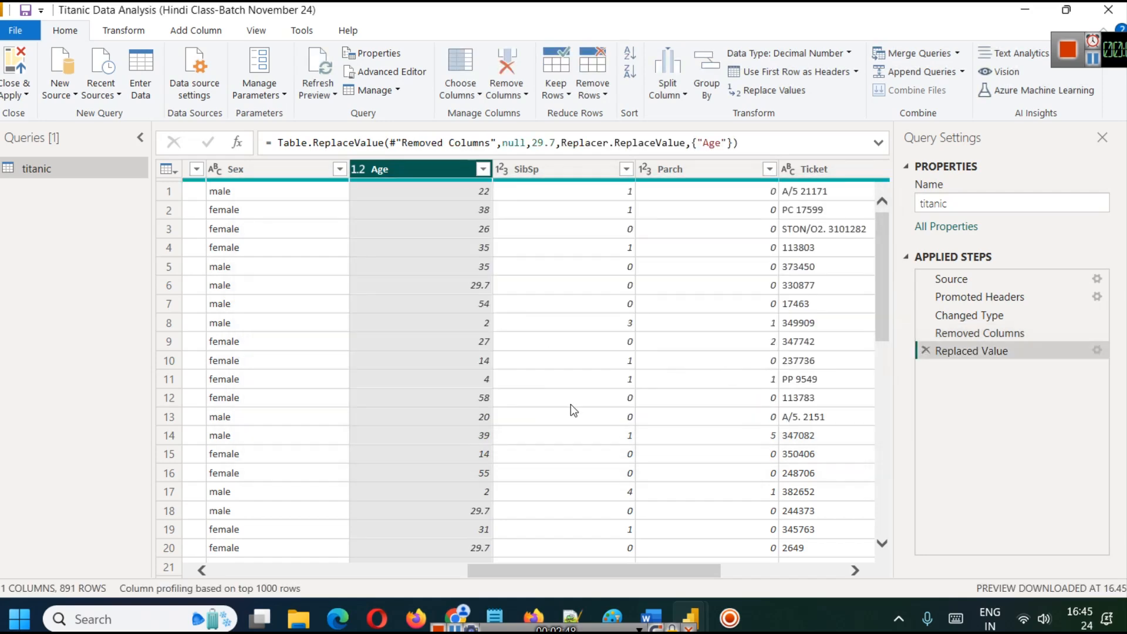
{"action": "scroll", "coordinate": [439, 446], "scroll_direction": "down", "scroll_amount": 20}
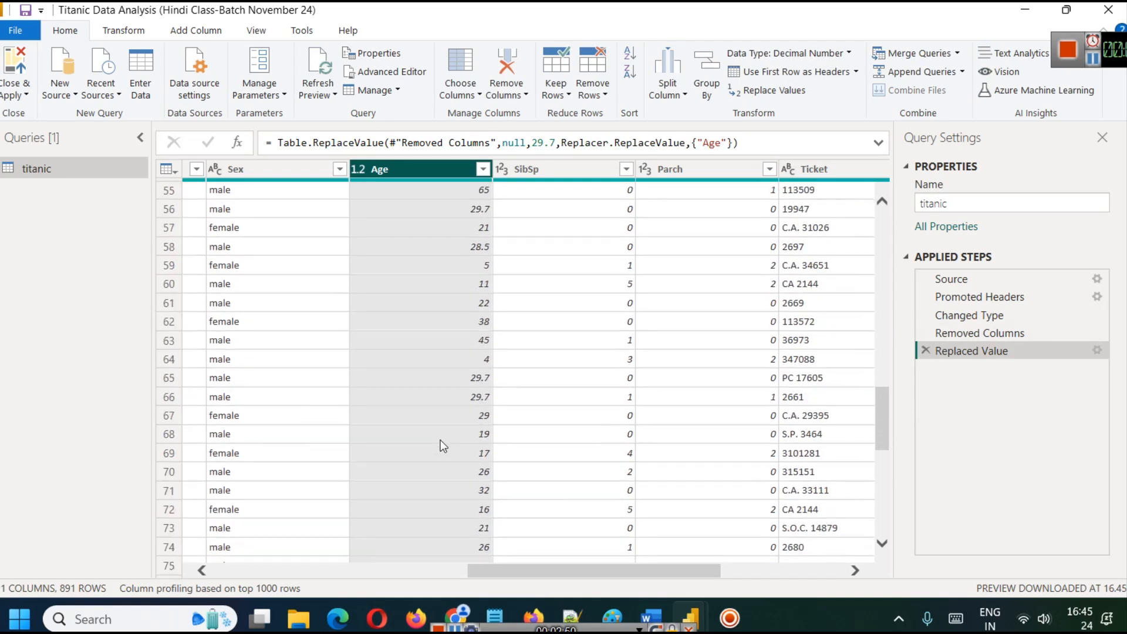
{"action": "scroll", "coordinate": [457, 467], "scroll_direction": "up", "scroll_amount": 20}
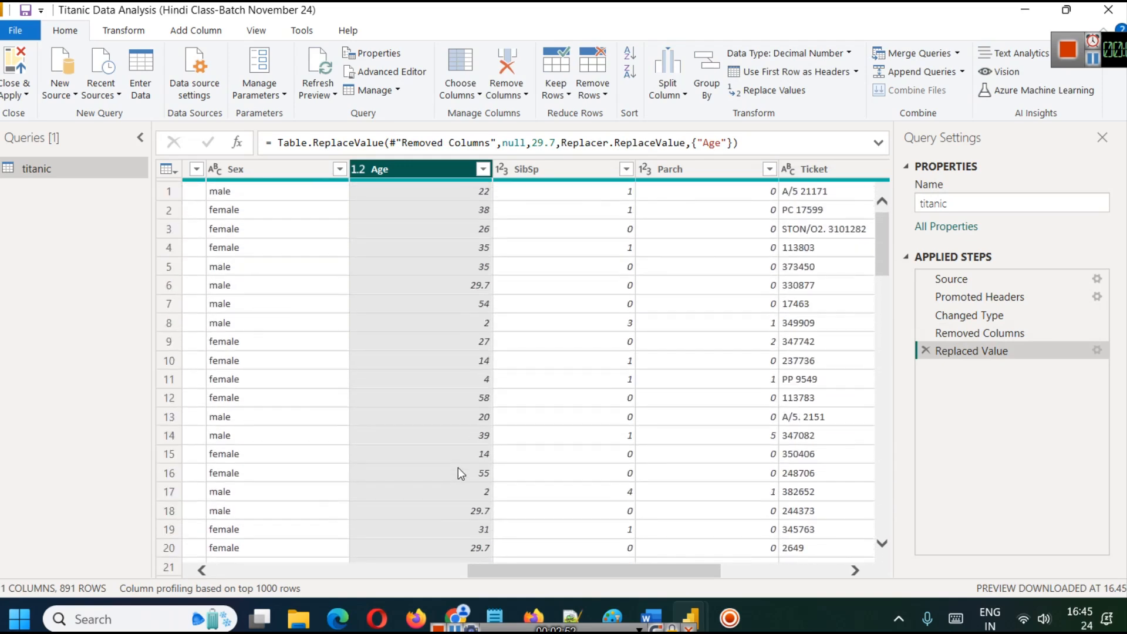
Step: Look through the remaining columns of the titanic query, checking Embarked for missing entries
{"action": "left_click_drag", "start_coordinate": [691, 570], "coordinate": [821, 576]}
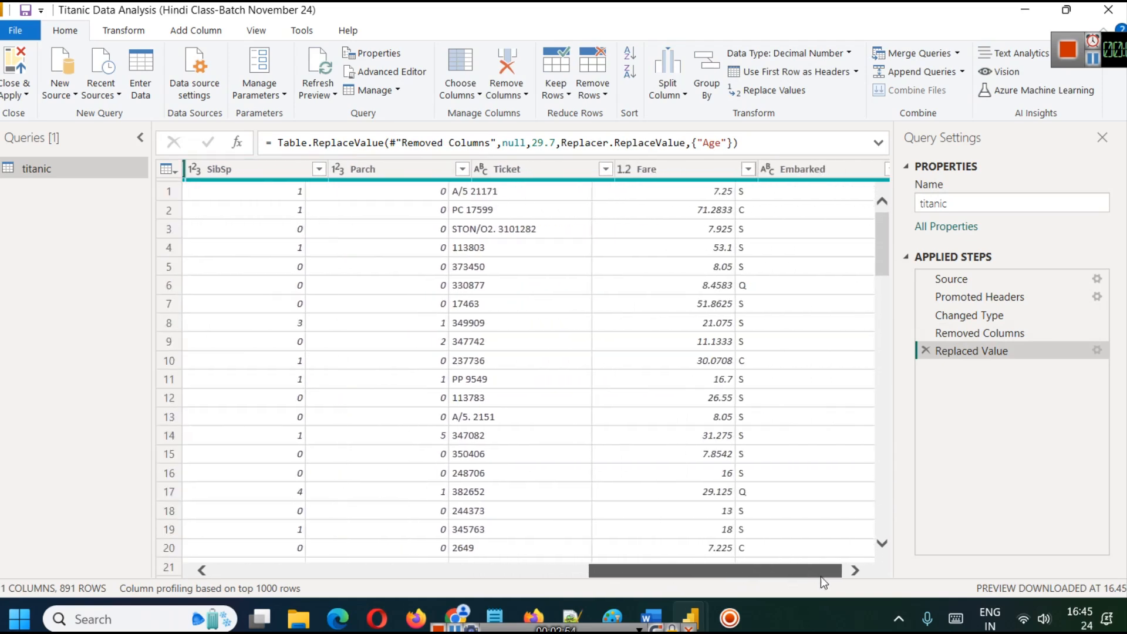
{"action": "scroll", "coordinate": [800, 298], "scroll_direction": "down", "scroll_amount": 12}
{"action": "scroll", "coordinate": [800, 305], "scroll_direction": "down", "scroll_amount": 20}
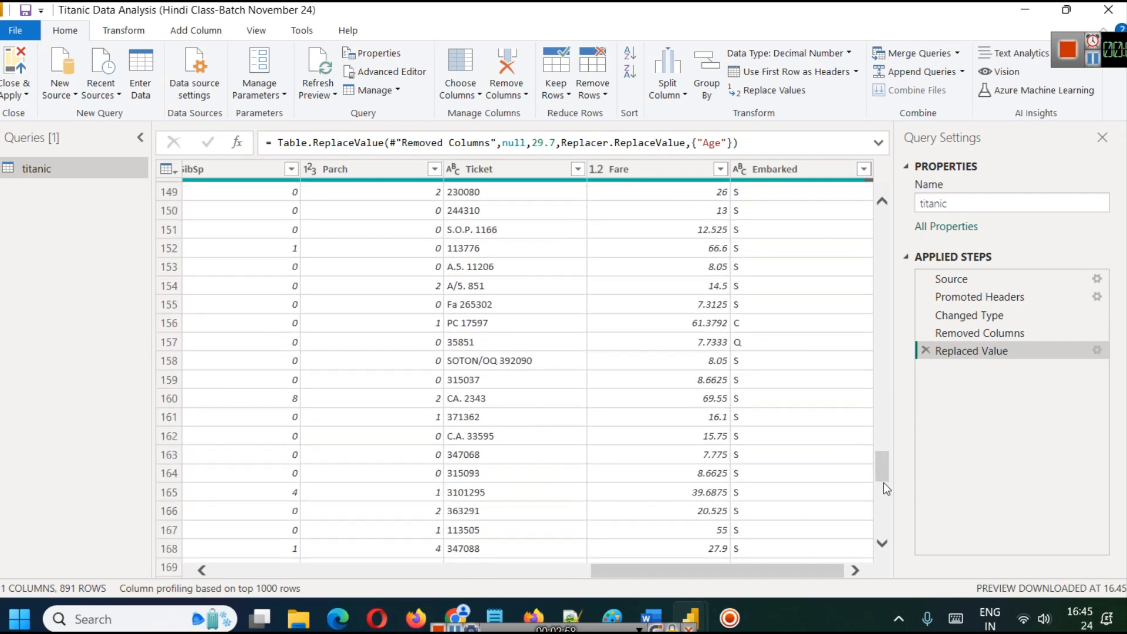
{"action": "scroll", "coordinate": [886, 488], "scroll_direction": "down", "scroll_amount": 20}
{"action": "scroll", "coordinate": [843, 516], "scroll_direction": "down", "scroll_amount": 20}
{"action": "scroll", "coordinate": [870, 496], "scroll_direction": "down", "scroll_amount": 20}
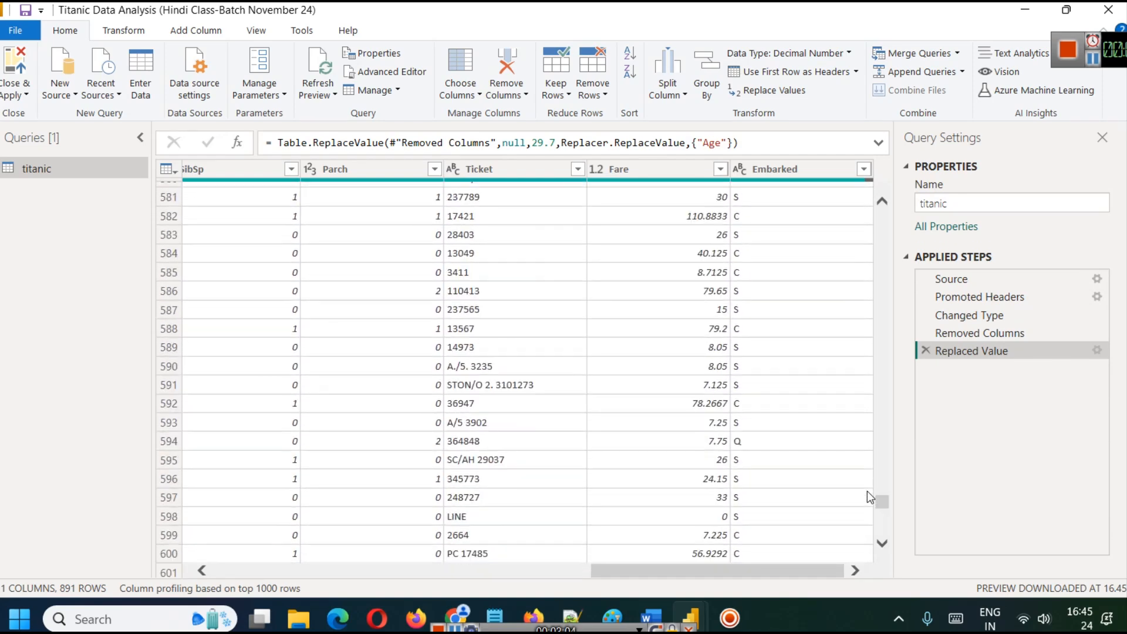
{"action": "left_click_drag", "start_coordinate": [882, 501], "coordinate": [869, 196]}
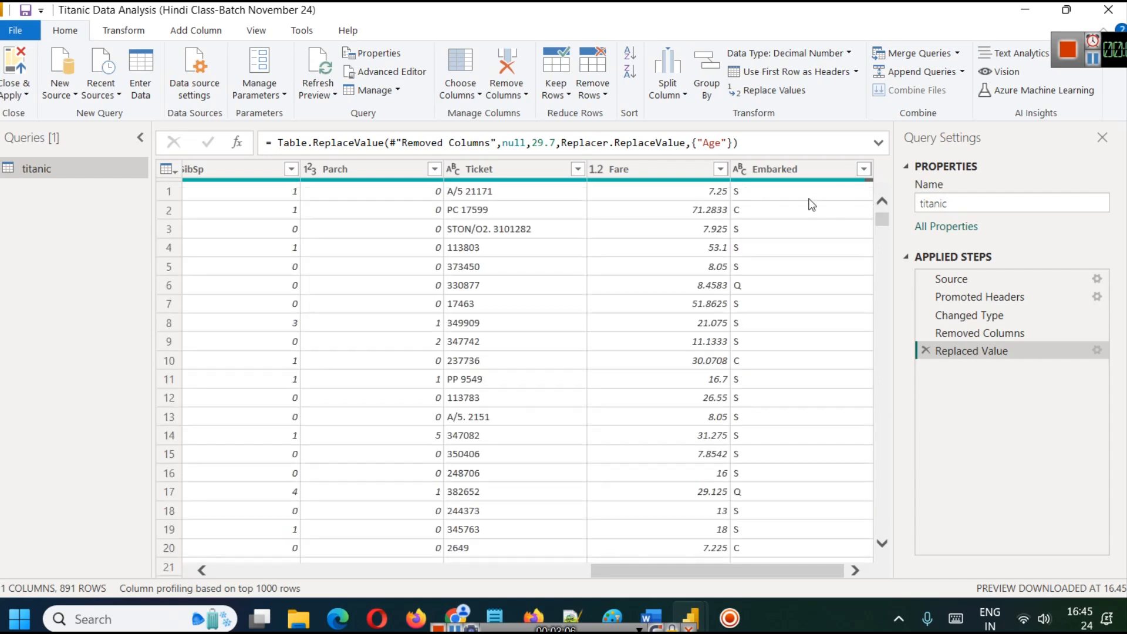
{"action": "left_click", "coordinate": [775, 168]}
{"action": "right_click", "coordinate": [776, 169]}
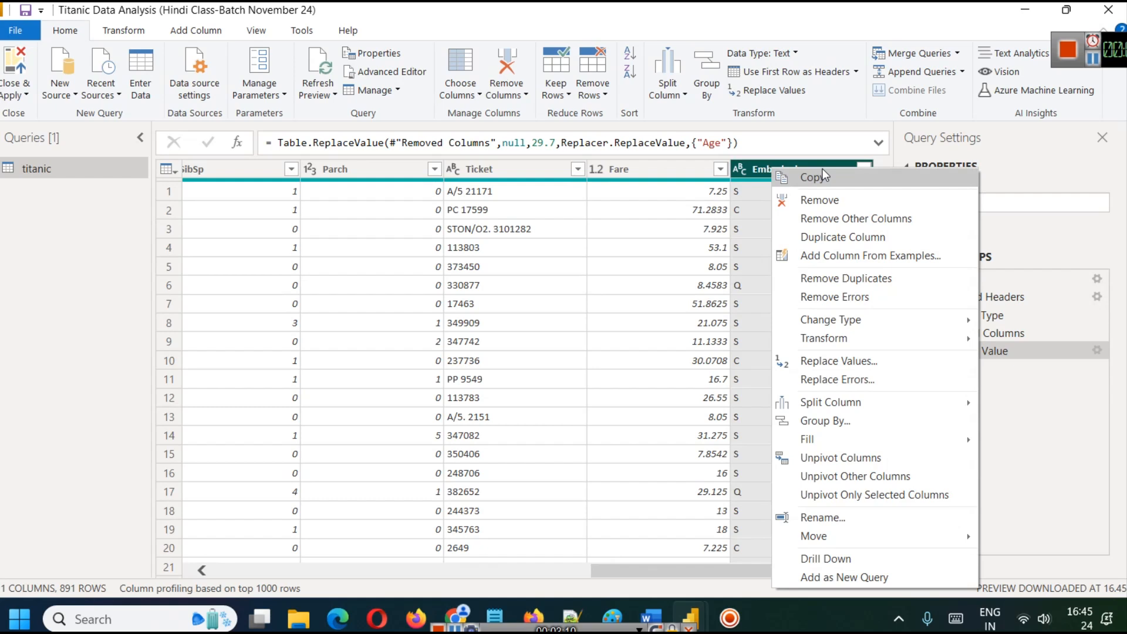
{"action": "left_click", "coordinate": [943, 141]}
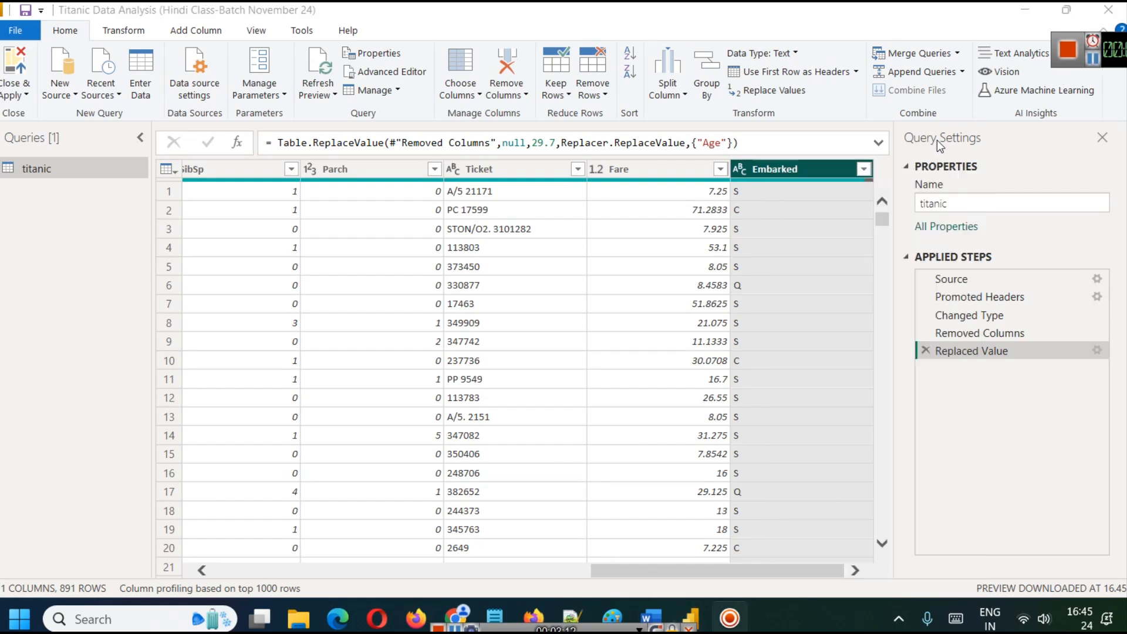
Step: Sort the titanic query by the Embarked column in descending order
{"action": "left_click", "coordinate": [864, 169]}
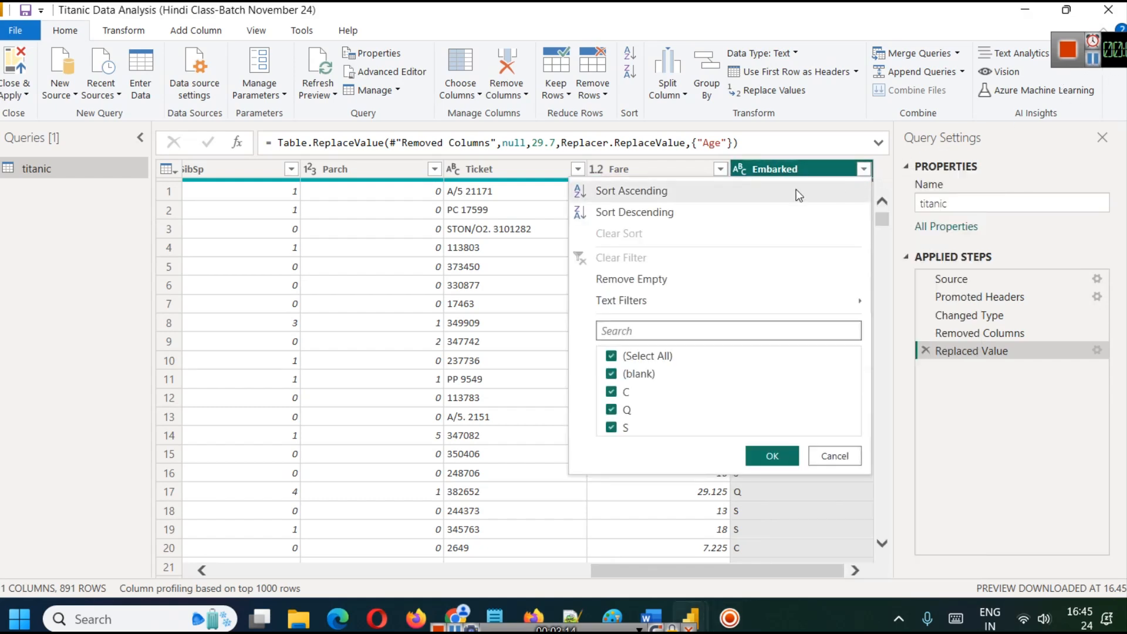
{"action": "left_click", "coordinate": [683, 213]}
{"action": "scroll", "coordinate": [806, 265], "scroll_direction": "down", "scroll_amount": 1}
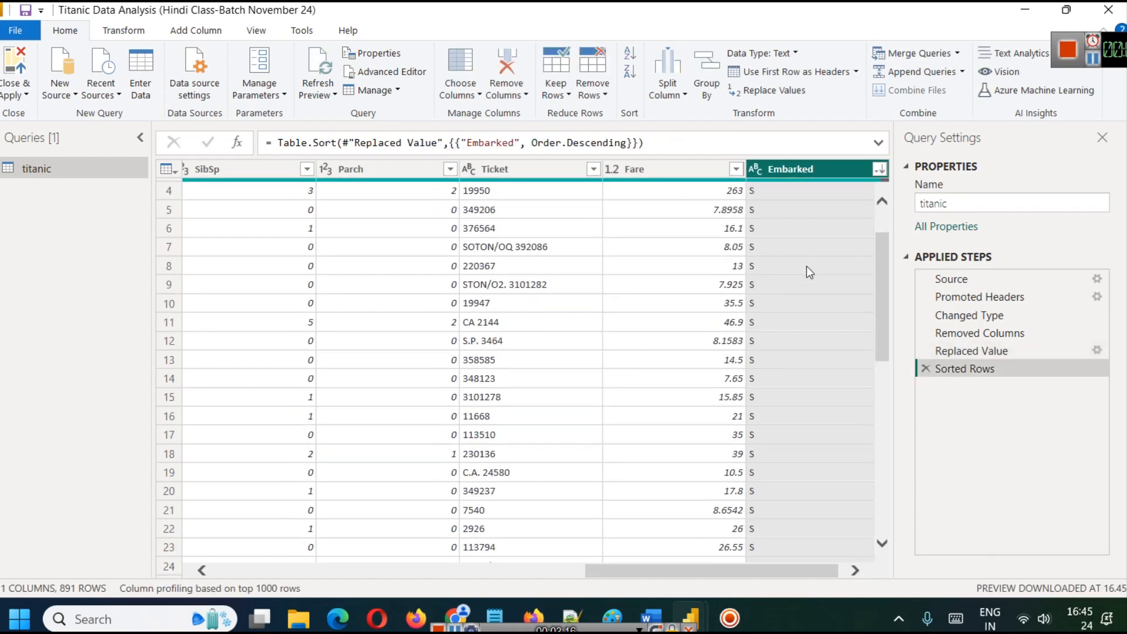
Step: Inspect the last rows of the sorted Embarked column for blank entries
{"action": "scroll", "coordinate": [807, 267], "scroll_direction": "down", "scroll_amount": 20}
{"action": "scroll", "coordinate": [807, 266], "scroll_direction": "down", "scroll_amount": 16}
{"action": "left_click_drag", "start_coordinate": [882, 462], "coordinate": [875, 540]}
{"action": "scroll", "coordinate": [846, 497], "scroll_direction": "down", "scroll_amount": 20}
{"action": "scroll", "coordinate": [847, 497], "scroll_direction": "down", "scroll_amount": 20}
{"action": "scroll", "coordinate": [847, 496], "scroll_direction": "down", "scroll_amount": 20}
{"action": "scroll", "coordinate": [847, 496], "scroll_direction": "down", "scroll_amount": 20}
{"action": "scroll", "coordinate": [847, 497], "scroll_direction": "down", "scroll_amount": 14}
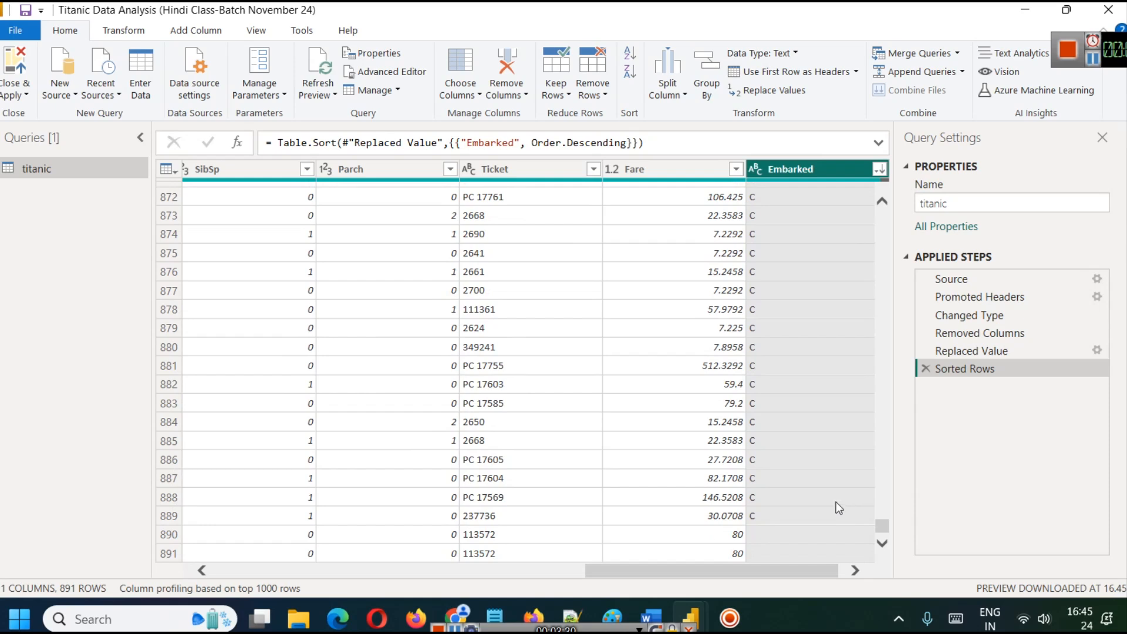
{"action": "left_click", "coordinate": [757, 537]}
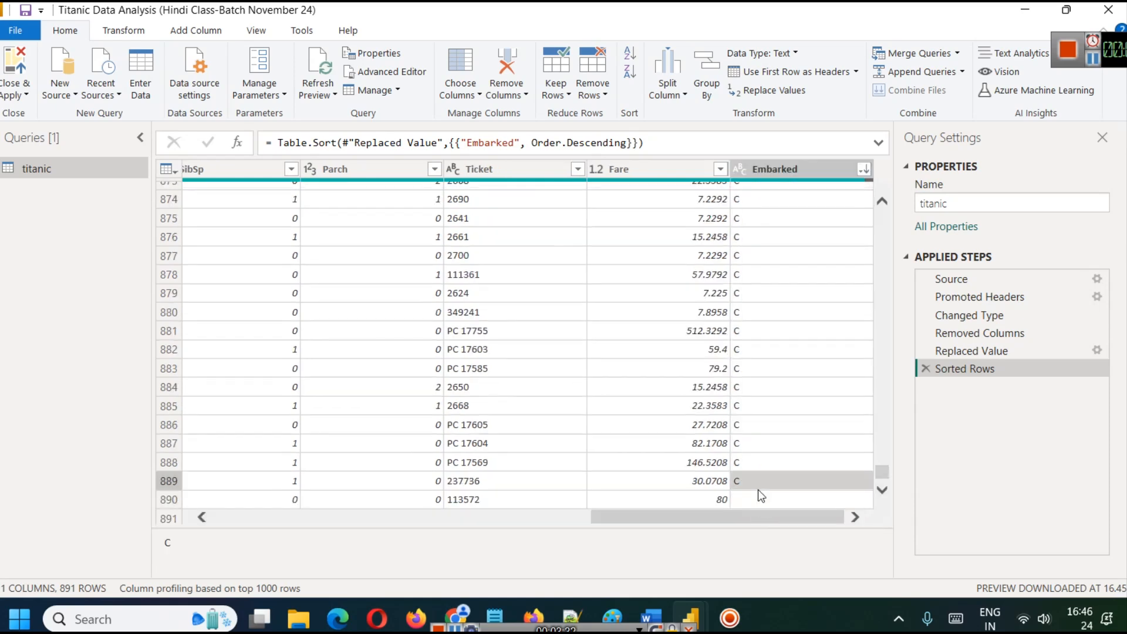
{"action": "scroll", "coordinate": [761, 500], "scroll_direction": "down", "scroll_amount": 1}
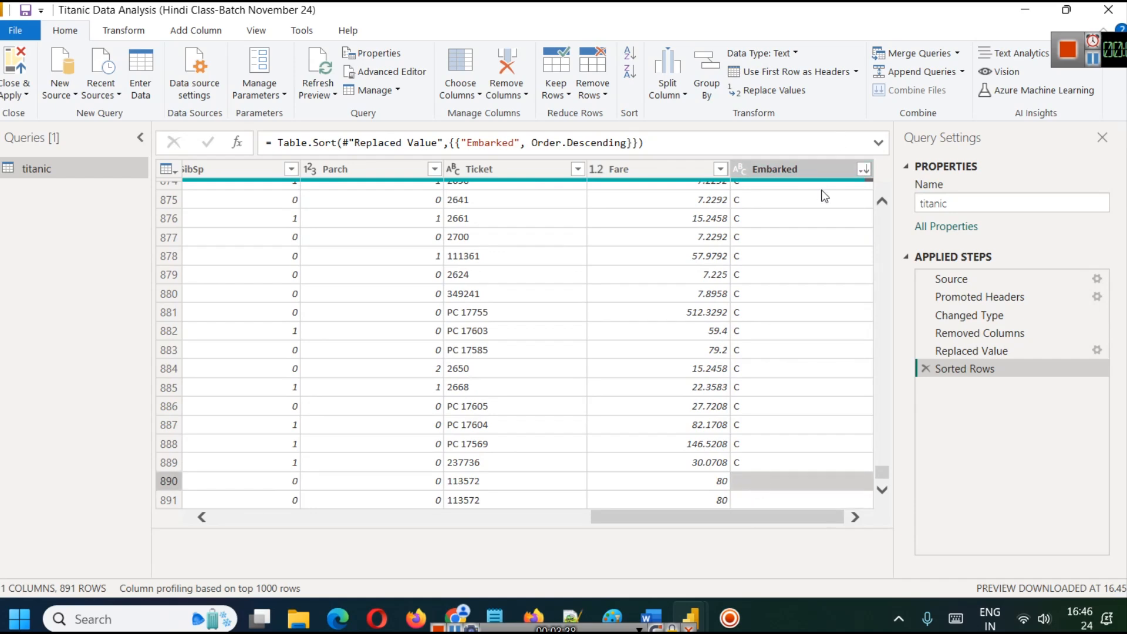
Step: Replace the empty values in the Embarked column with S
{"action": "left_click", "coordinate": [809, 168]}
{"action": "right_click", "coordinate": [809, 168]}
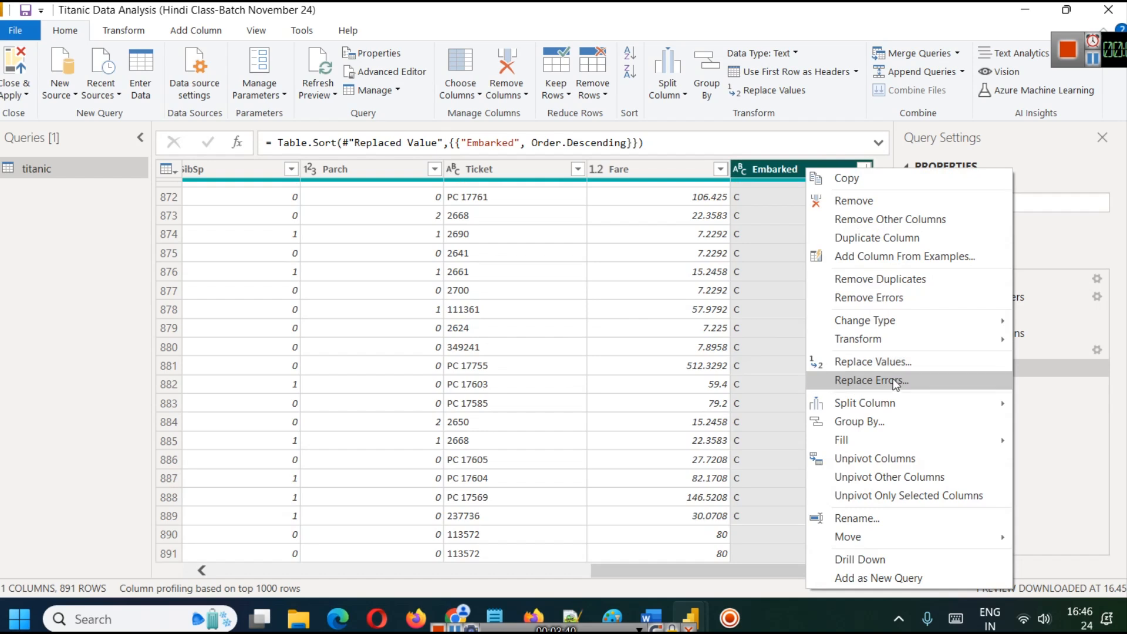
{"action": "left_click", "coordinate": [880, 362]}
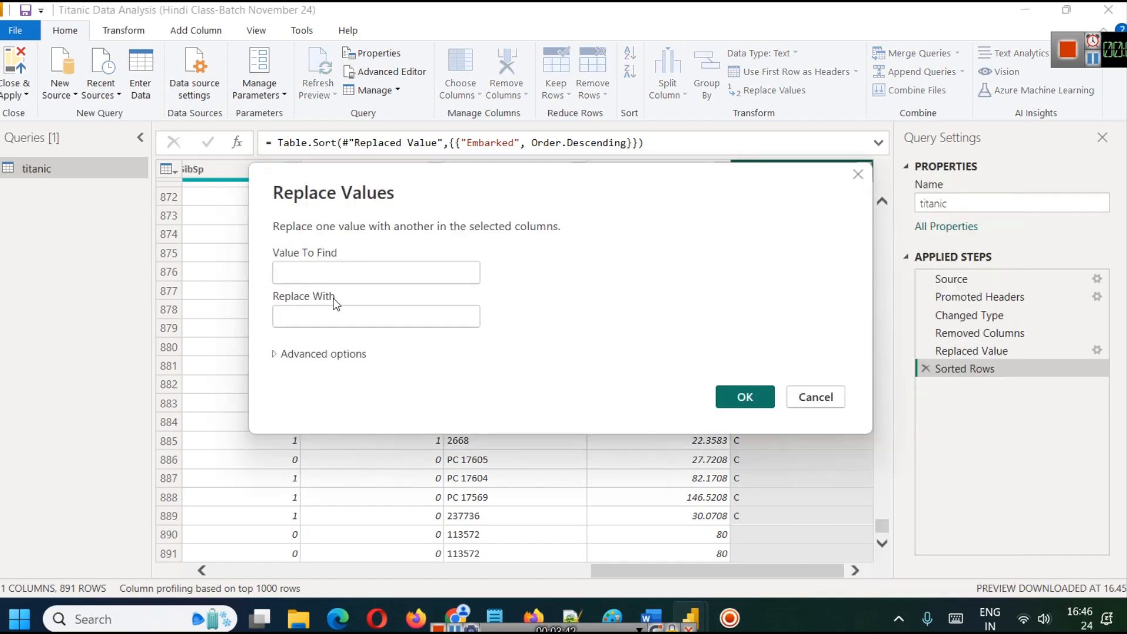
{"action": "left_click", "coordinate": [288, 354]}
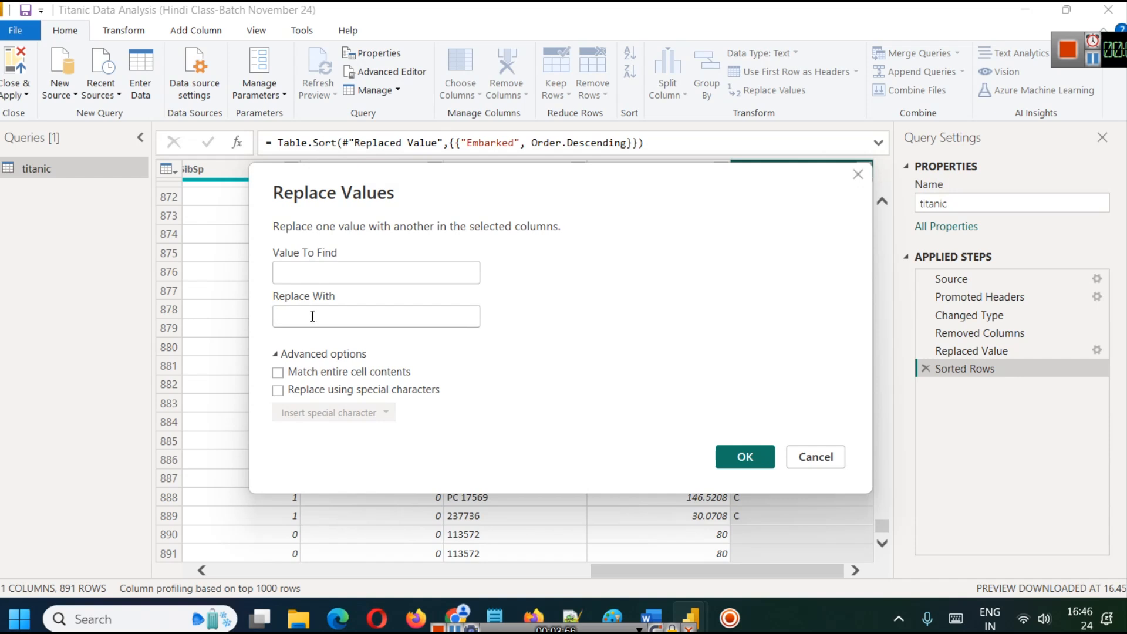
{"action": "type", "text": "S"}
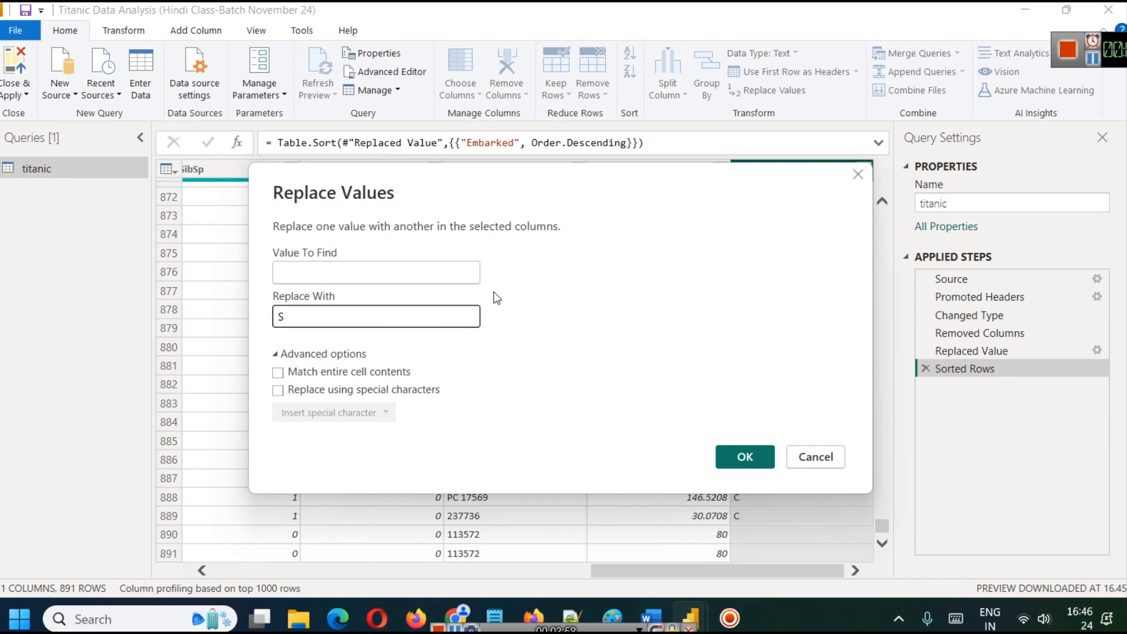
{"action": "left_click_drag", "start_coordinate": [725, 216], "coordinate": [511, 225]}
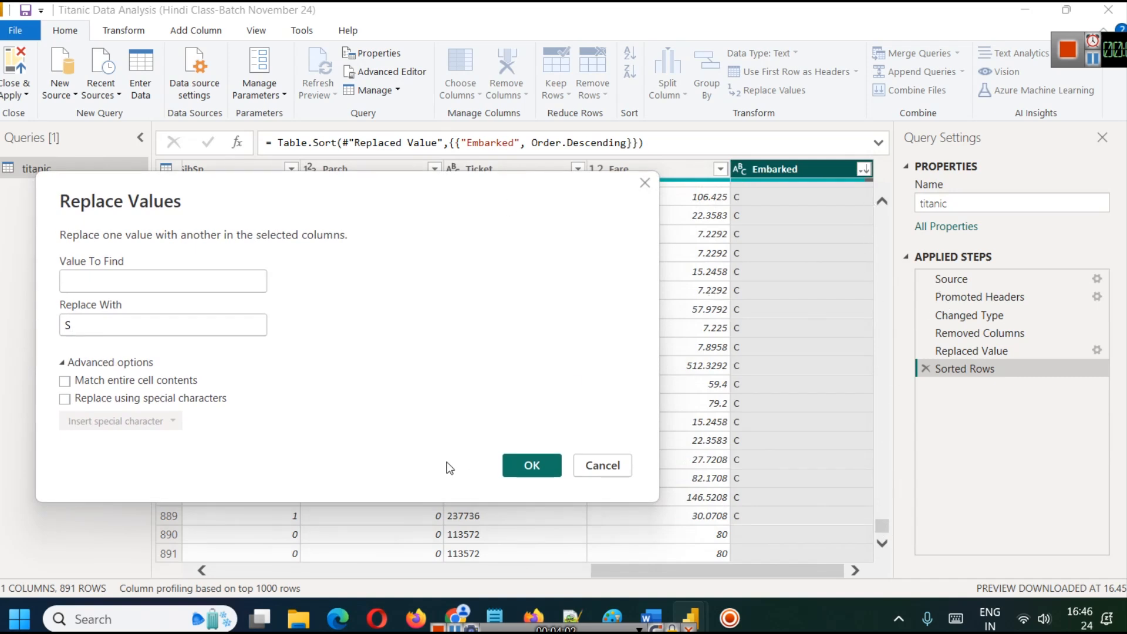
{"action": "left_click", "coordinate": [533, 461]}
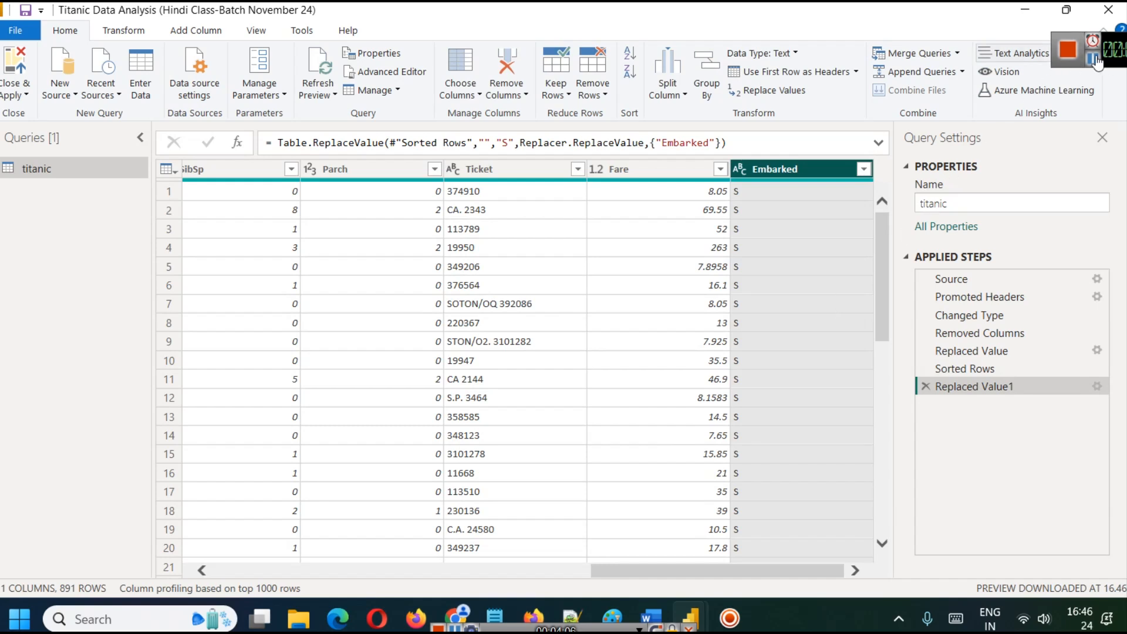
{"action": "left_click", "coordinate": [1093, 60]}
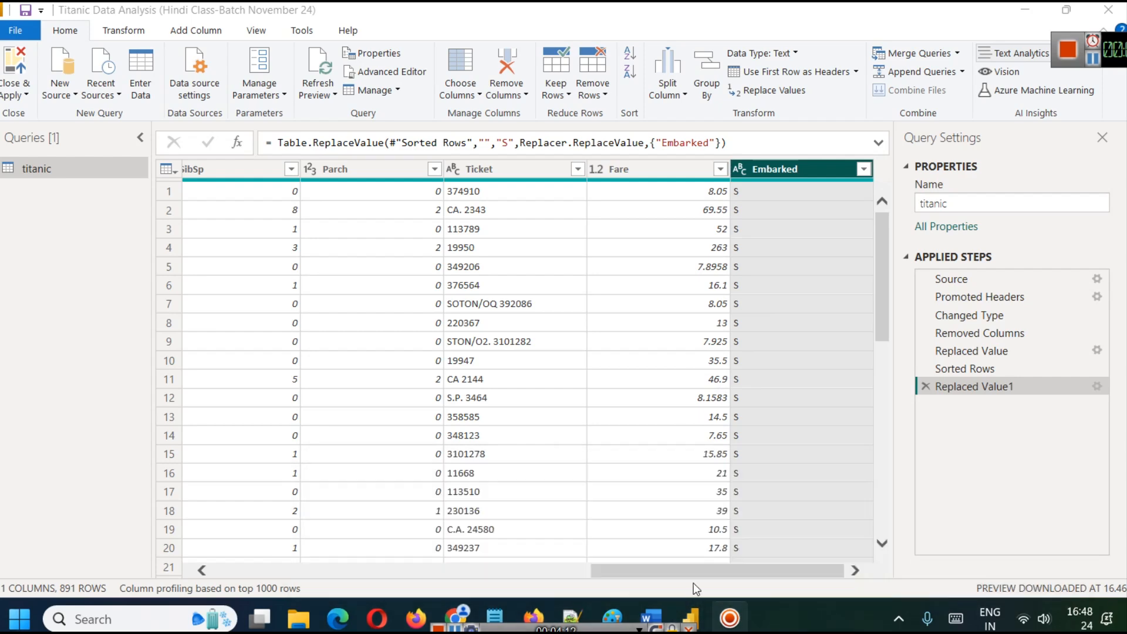
Step: Switch to the Power BI report window, add Embarked to the Age chart's X-axis and place the chart left of the pie chart
{"action": "mouse_move", "coordinate": [691, 613]}
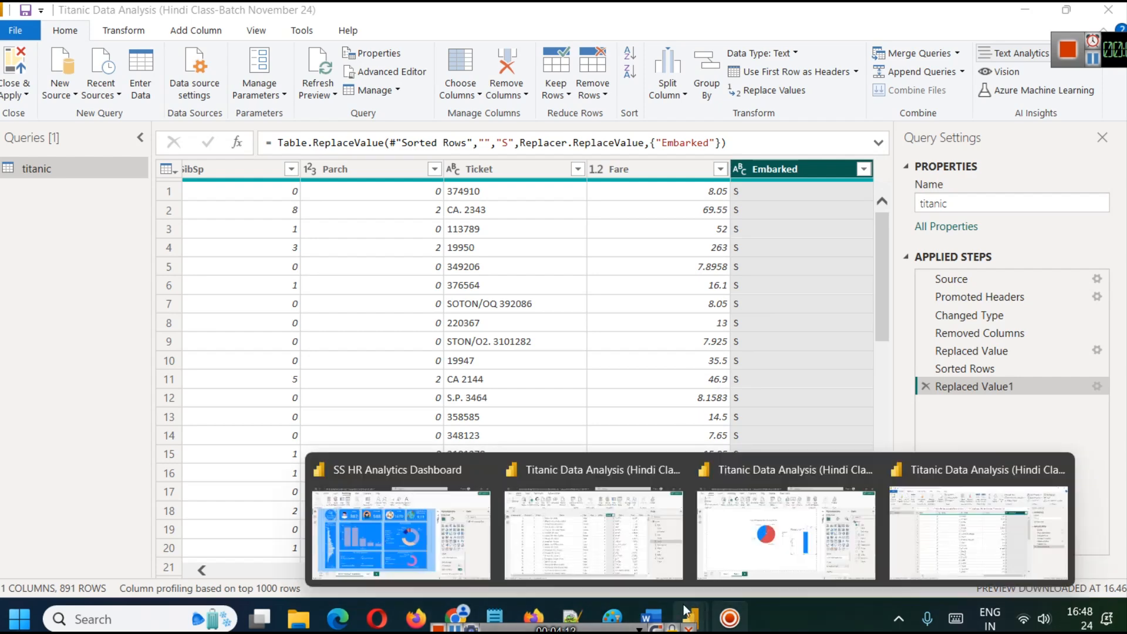
{"action": "left_click", "coordinate": [817, 523]}
{"action": "left_click_drag", "start_coordinate": [685, 340], "coordinate": [661, 238]}
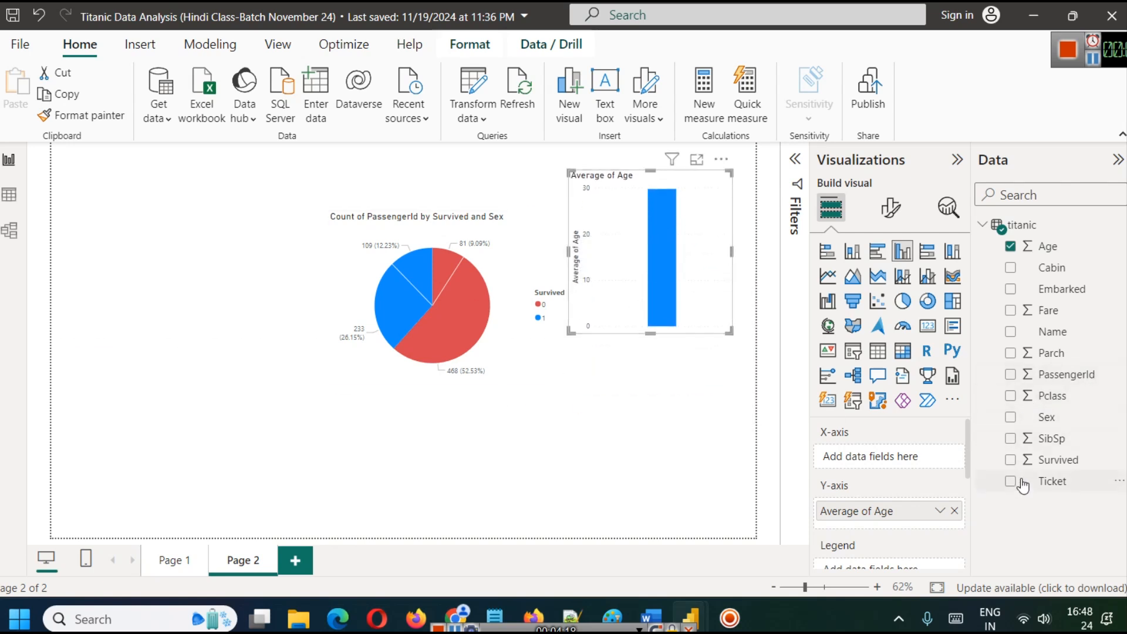
{"action": "left_click", "coordinate": [1010, 289]}
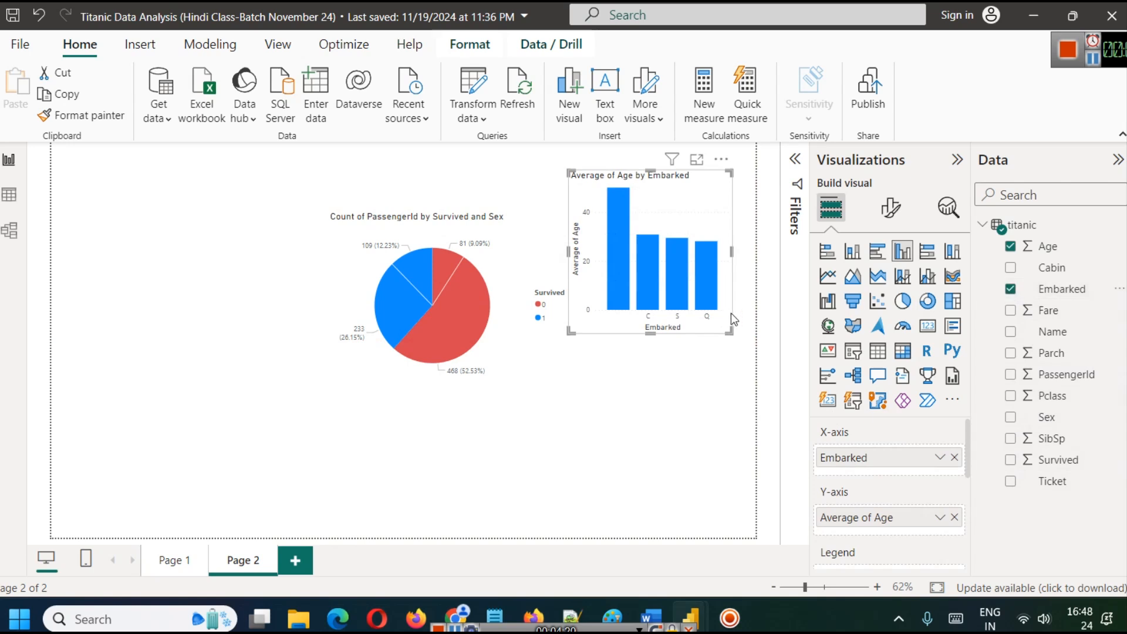
{"action": "left_click_drag", "start_coordinate": [658, 287], "coordinate": [167, 410]}
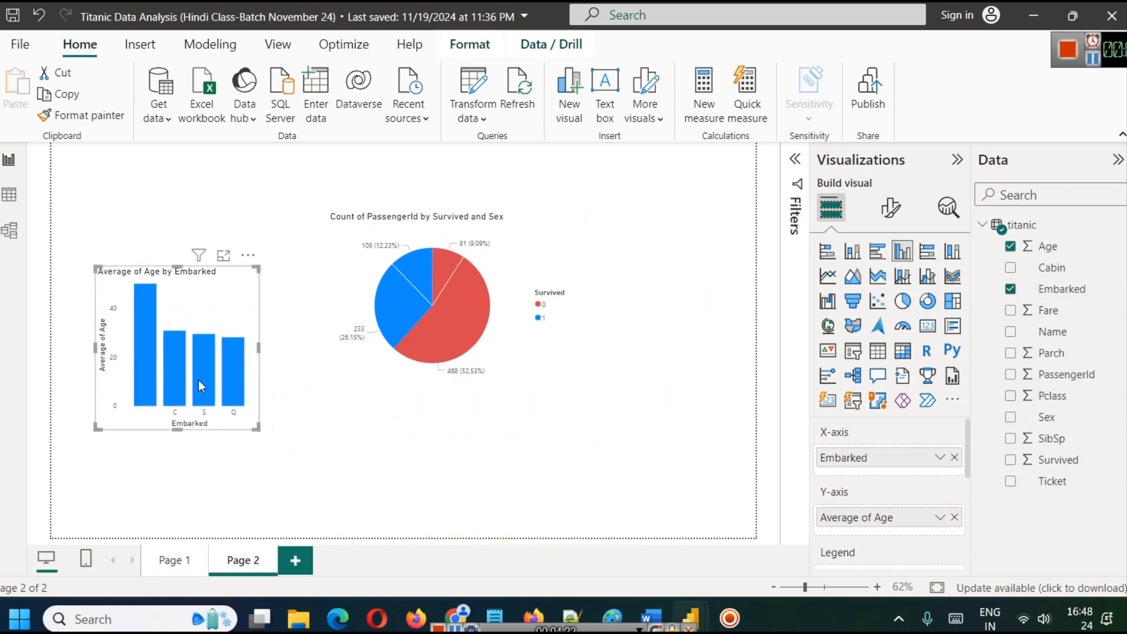
Step: Replace Age on the Embarked chart's Y-axis with the count of PassengerId
{"action": "left_click", "coordinate": [1010, 246]}
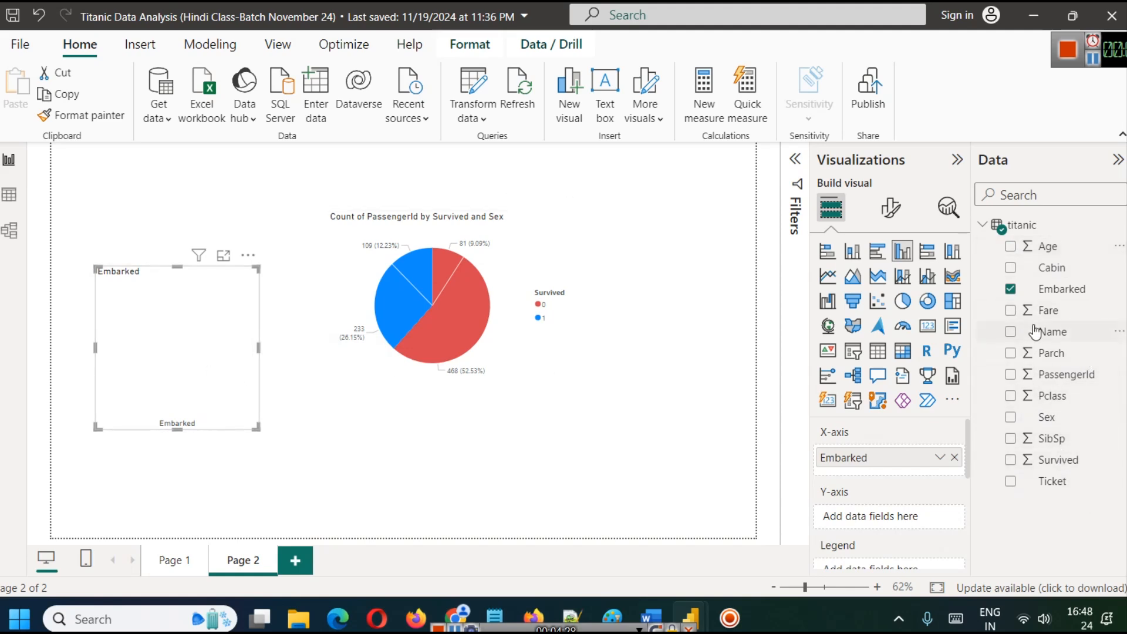
{"action": "left_click", "coordinate": [1010, 374]}
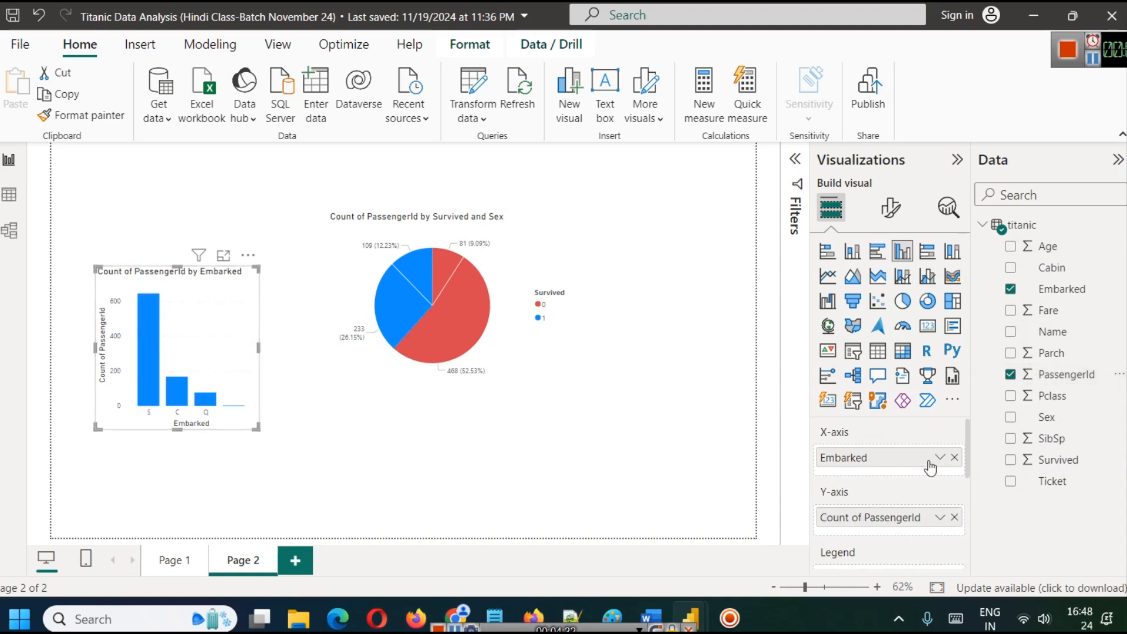
Step: Open the Embarked chart in focus mode and read the passenger counts for S, C and Q
{"action": "left_click", "coordinate": [224, 256]}
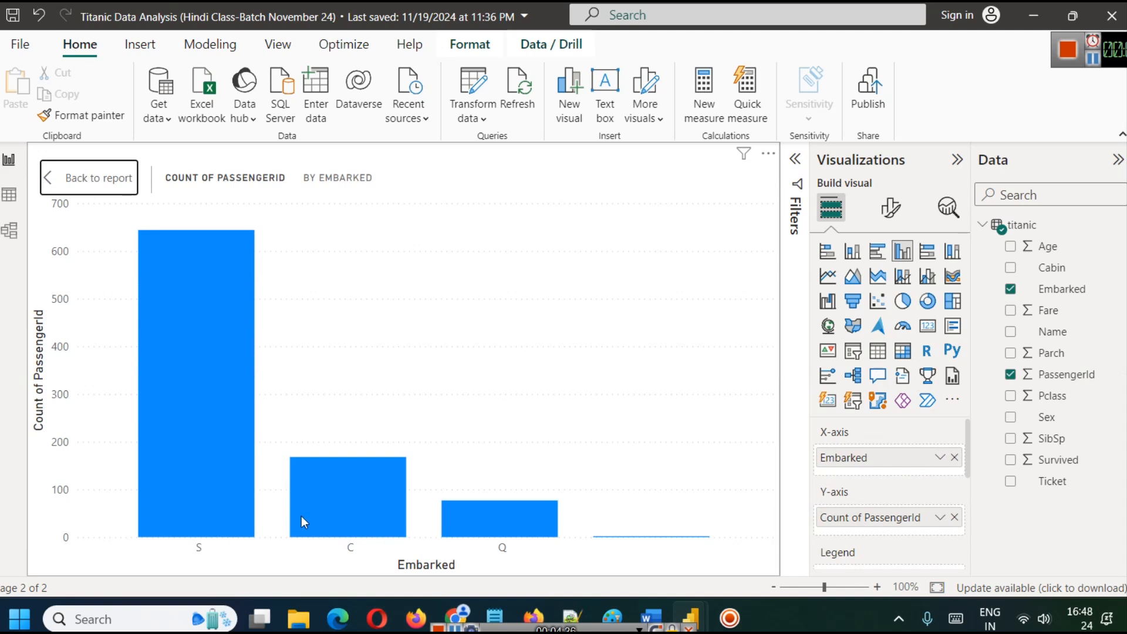
{"action": "mouse_move", "coordinate": [179, 330]}
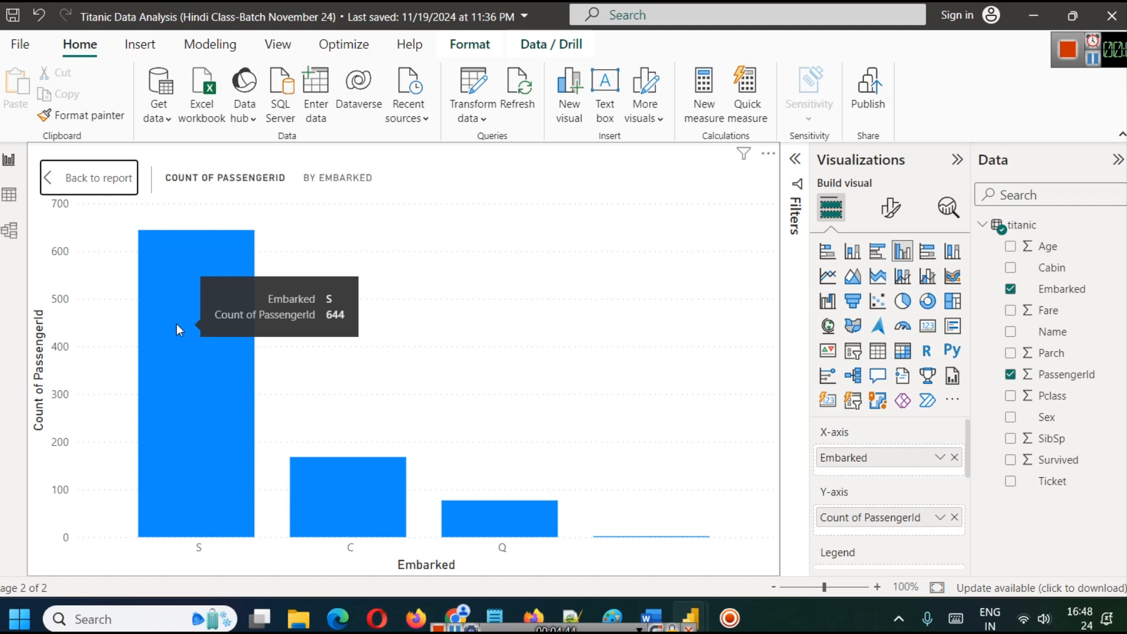
{"action": "mouse_move", "coordinate": [321, 526]}
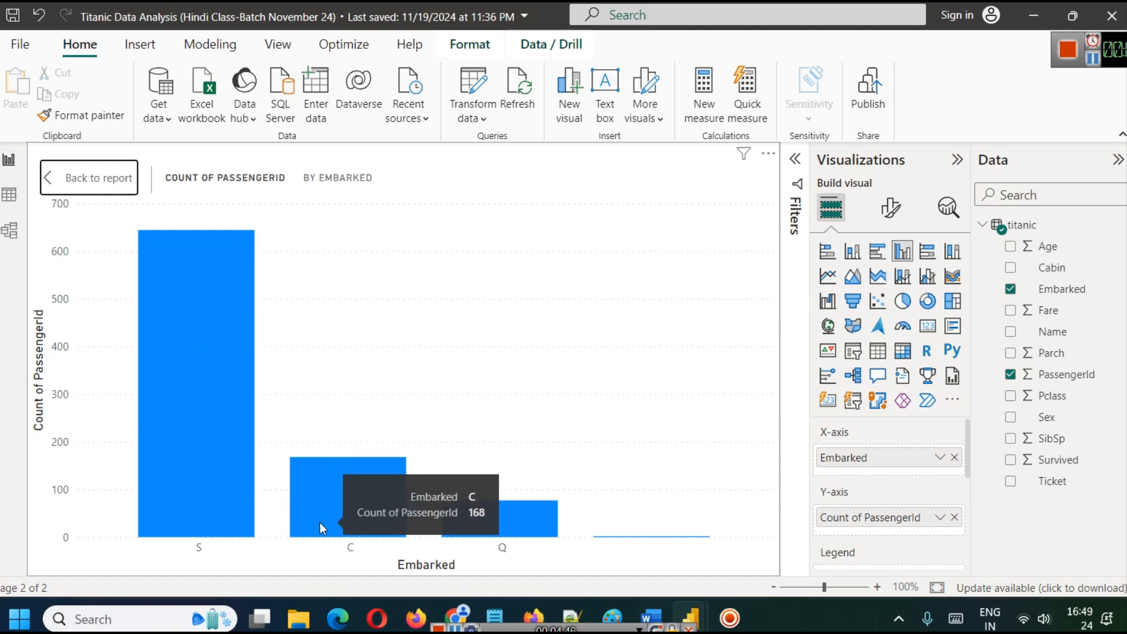
{"action": "mouse_move", "coordinate": [494, 528]}
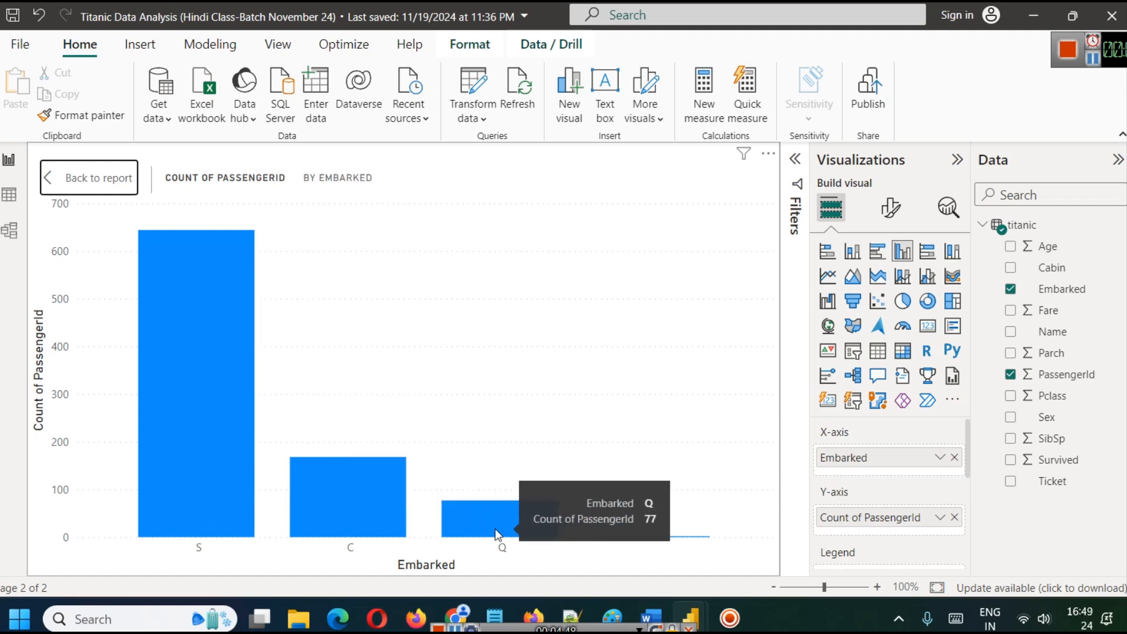
Step: Leave the Embarked chart's focus mode and switch to the Power Query editor window
{"action": "left_click", "coordinate": [60, 179]}
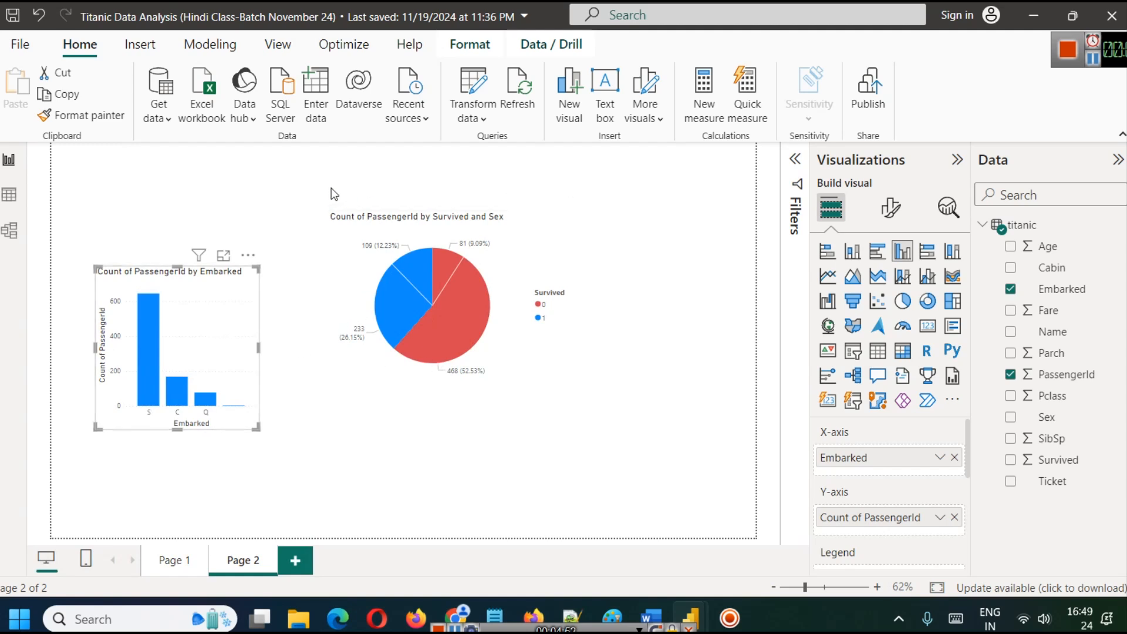
{"action": "mouse_move", "coordinate": [703, 597]}
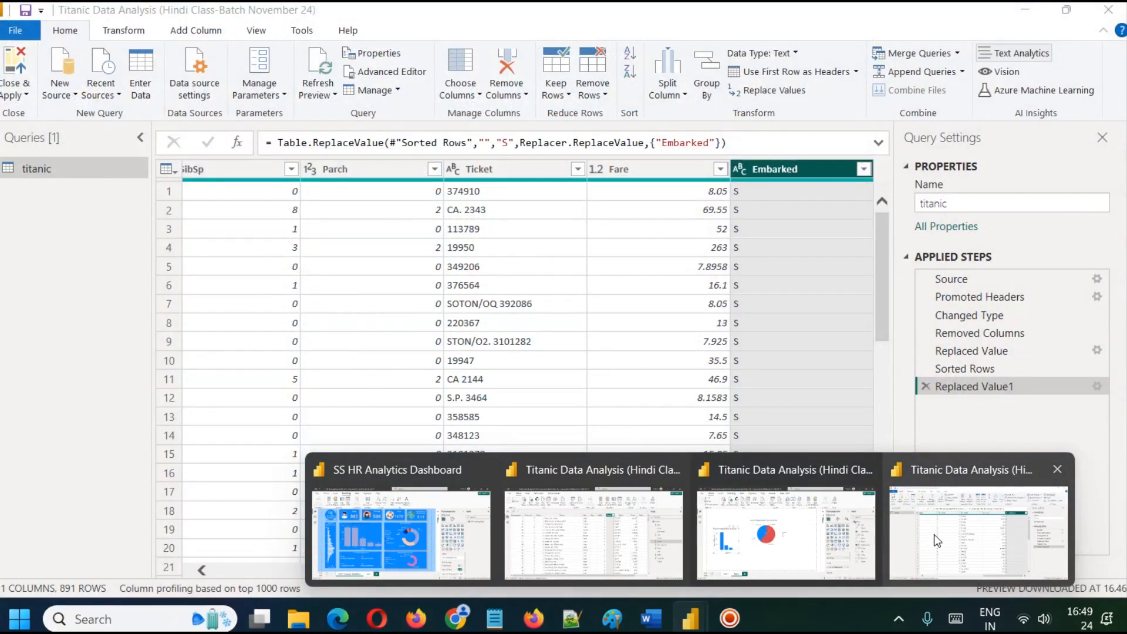
{"action": "left_click", "coordinate": [934, 534]}
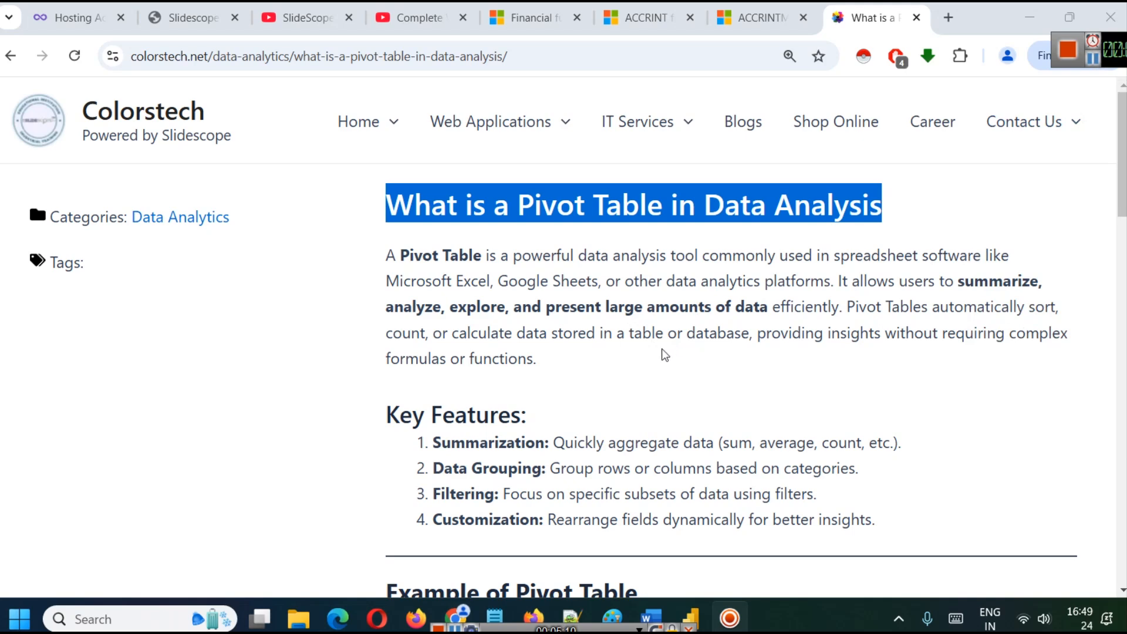
Step: Read the browser article on pivot tables, examining the sample sales data, the creation steps and the resulting table's Region and product headings
{"action": "scroll", "coordinate": [663, 353], "scroll_direction": "down", "scroll_amount": 3}
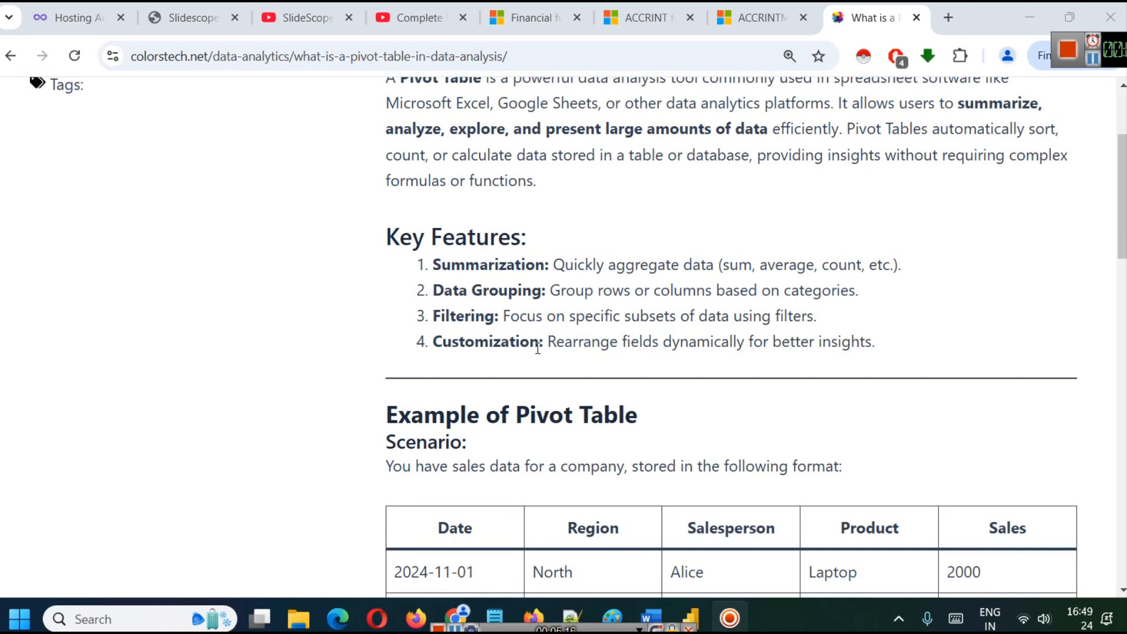
{"action": "scroll", "coordinate": [534, 348], "scroll_direction": "down", "scroll_amount": 6}
{"action": "scroll", "coordinate": [528, 351], "scroll_direction": "up", "scroll_amount": 2}
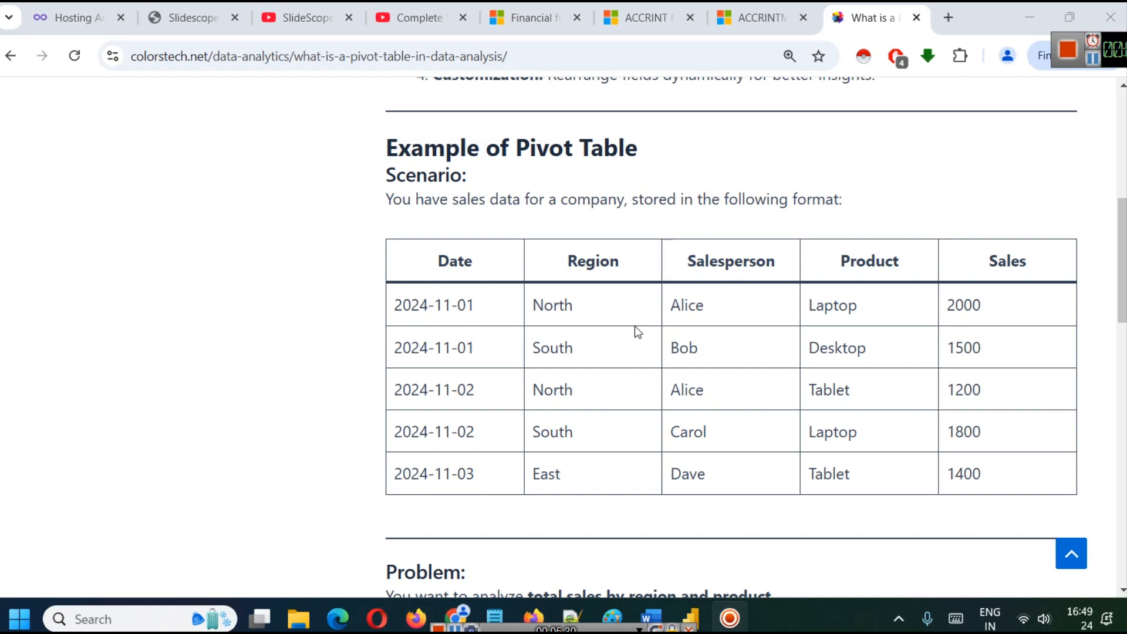
{"action": "scroll", "coordinate": [614, 338], "scroll_direction": "down", "scroll_amount": 3}
{"action": "scroll", "coordinate": [617, 338], "scroll_direction": "down", "scroll_amount": 3}
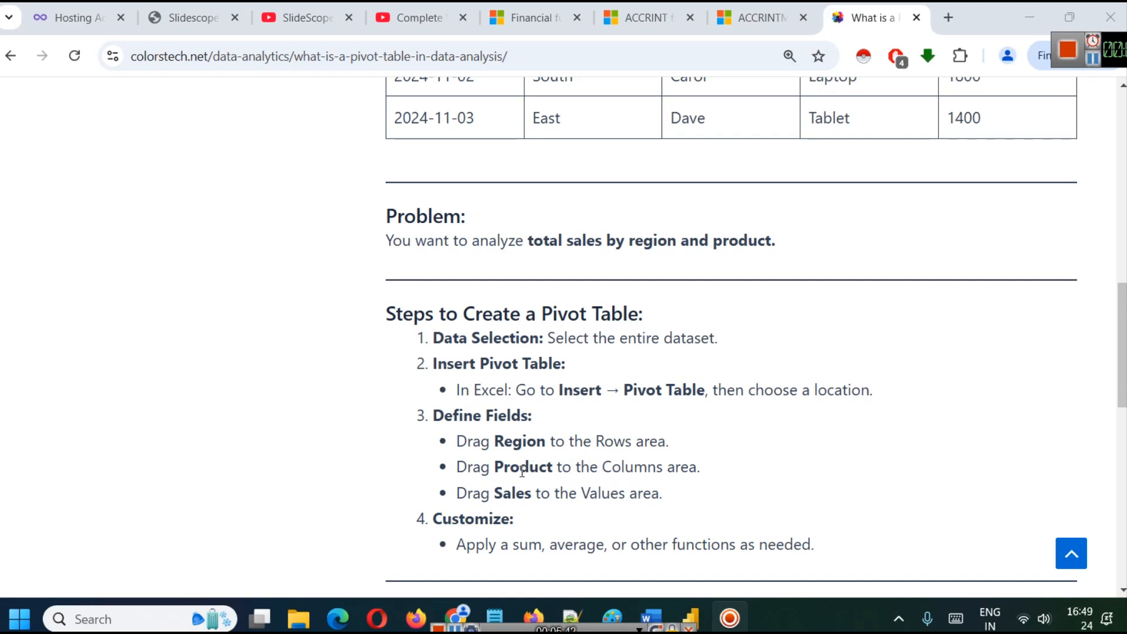
{"action": "scroll", "coordinate": [520, 471], "scroll_direction": "up", "scroll_amount": 3}
{"action": "scroll", "coordinate": [671, 364], "scroll_direction": "up", "scroll_amount": 3}
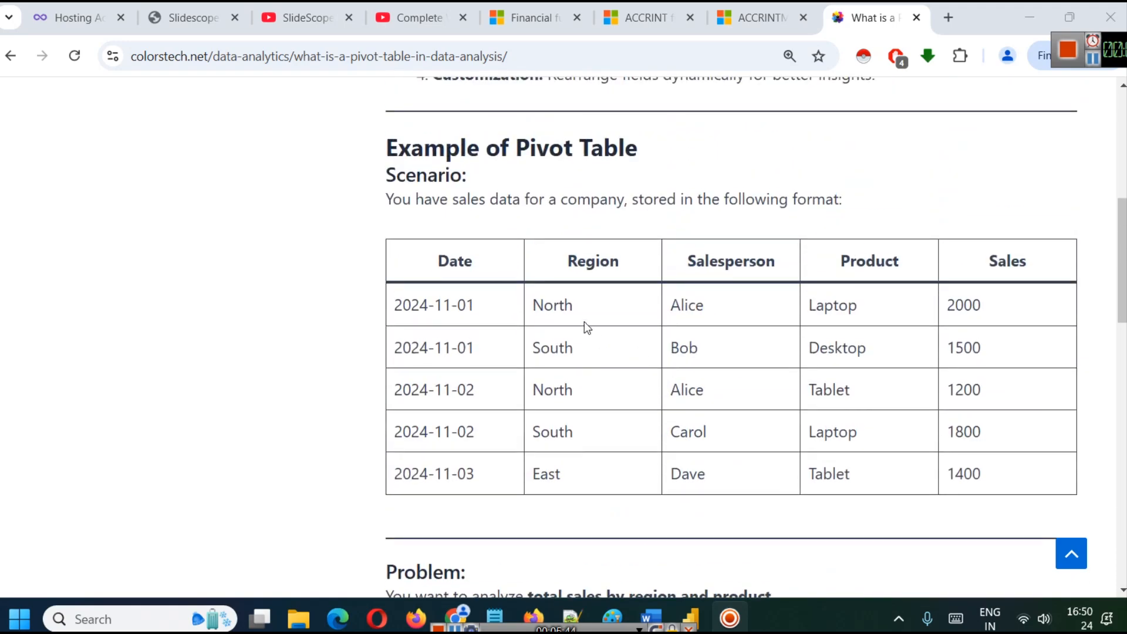
{"action": "scroll", "coordinate": [734, 379], "scroll_direction": "down", "scroll_amount": 10}
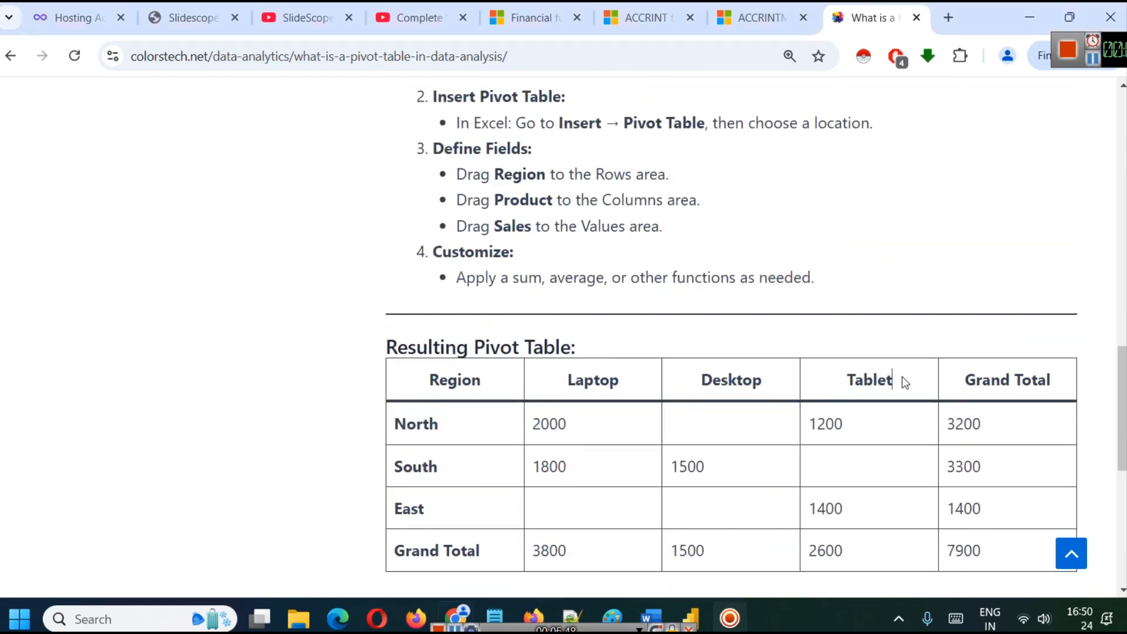
{"action": "left_click_drag", "start_coordinate": [902, 380], "coordinate": [577, 382]}
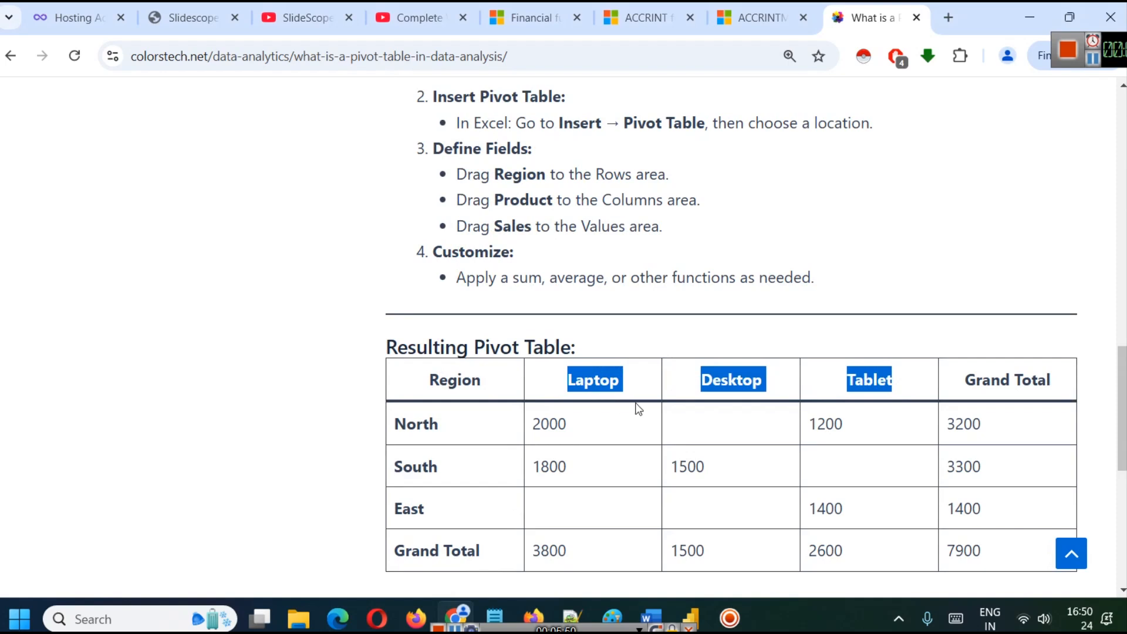
{"action": "double_click", "coordinate": [451, 380]}
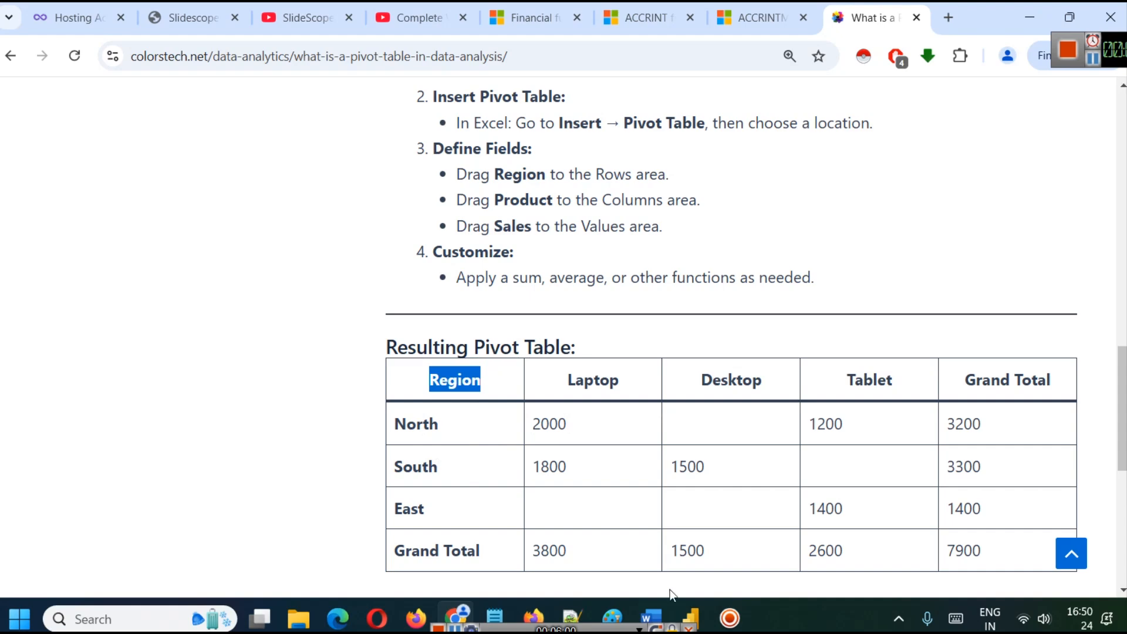
Step: Switch back to the Power Query editor and look over the first columns of the titanic table
{"action": "mouse_move", "coordinate": [694, 601]}
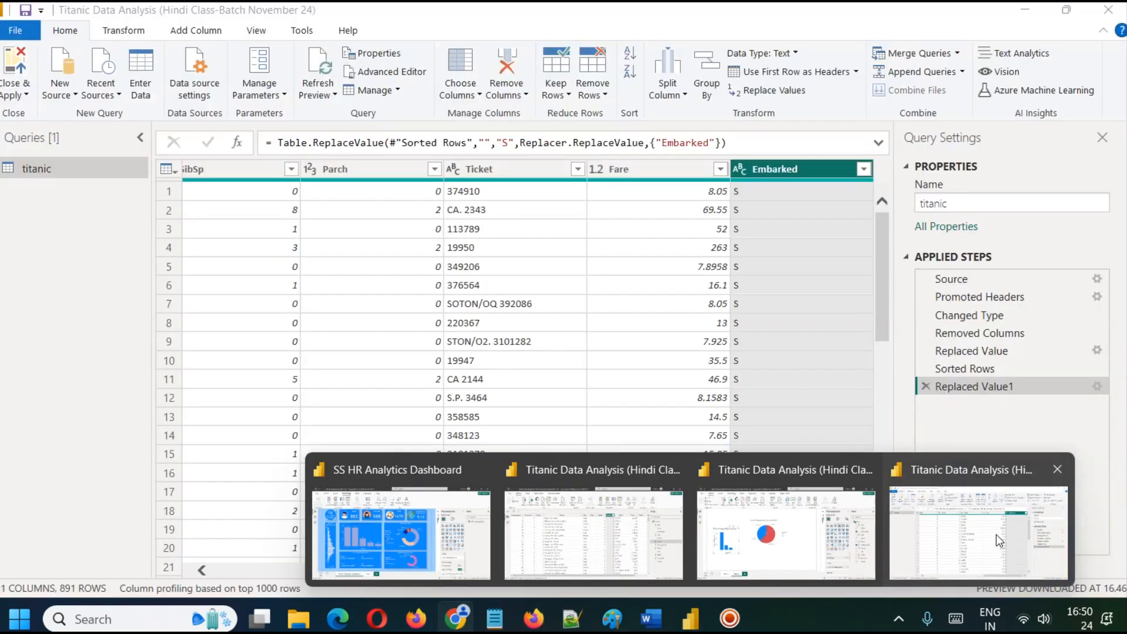
{"action": "left_click", "coordinate": [995, 534]}
{"action": "left_click_drag", "start_coordinate": [696, 571], "coordinate": [282, 568]}
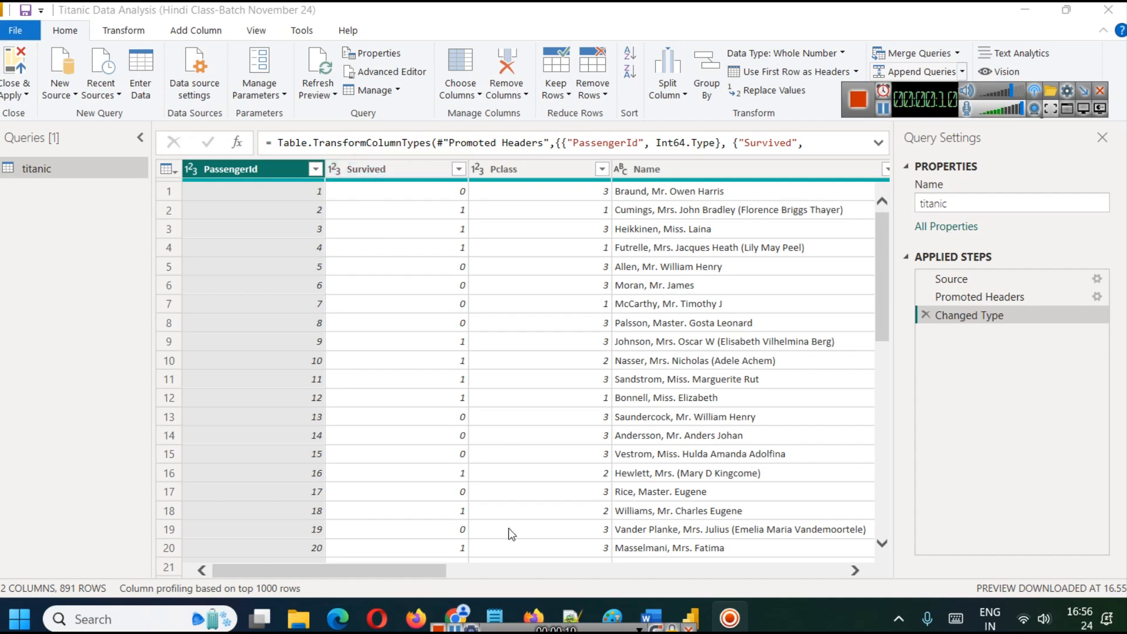
{"action": "left_click_drag", "start_coordinate": [438, 575], "coordinate": [462, 587]}
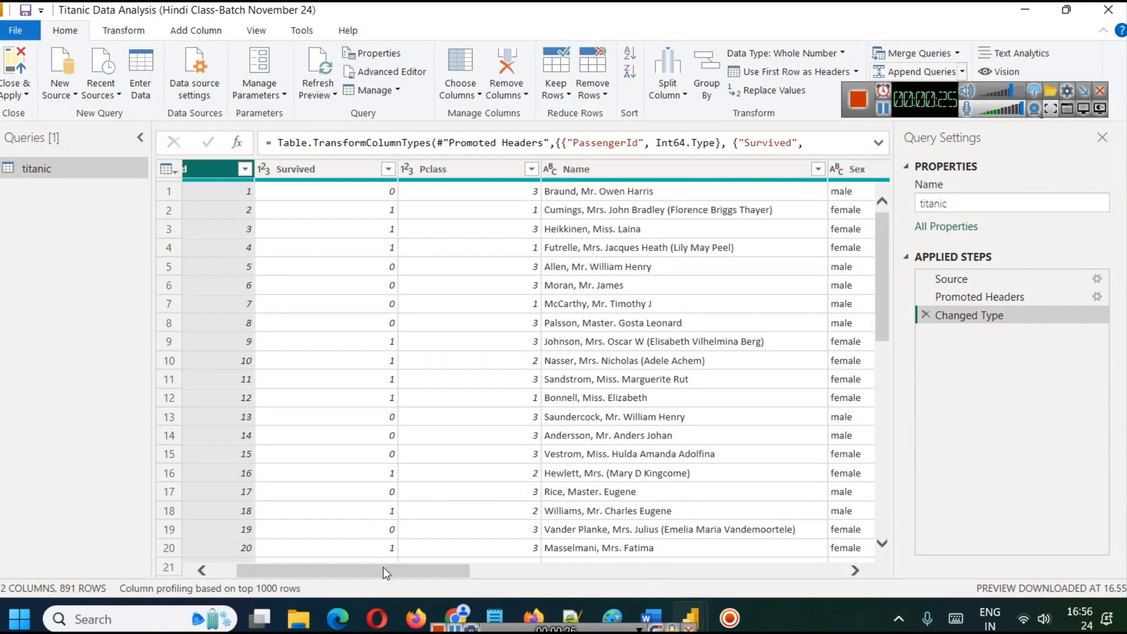
{"action": "left_click_drag", "start_coordinate": [385, 572], "coordinate": [309, 574]}
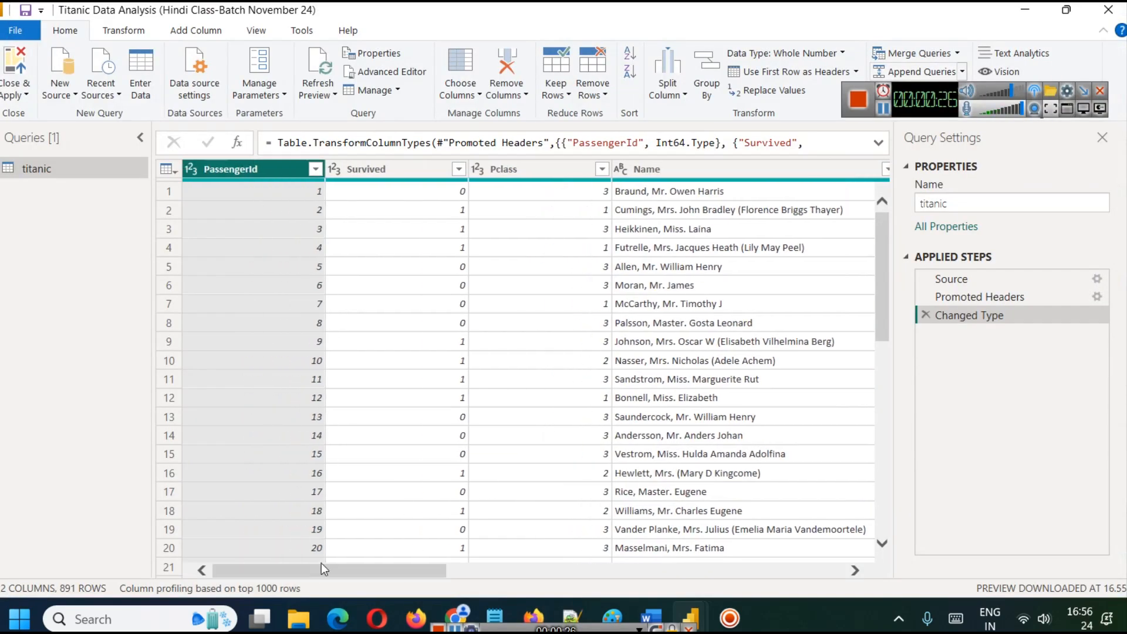
{"action": "left_click", "coordinate": [887, 112]}
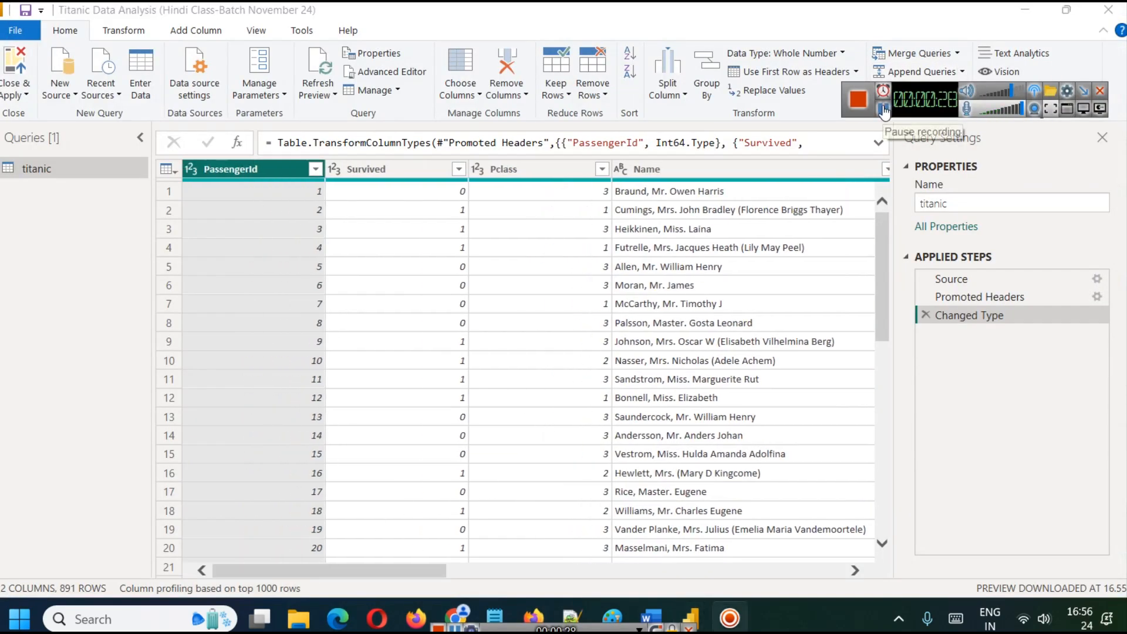
Step: Pivot the Survived column with PassengerId as the values column and Count (All) as the aggregate function
{"action": "left_click", "coordinate": [390, 166]}
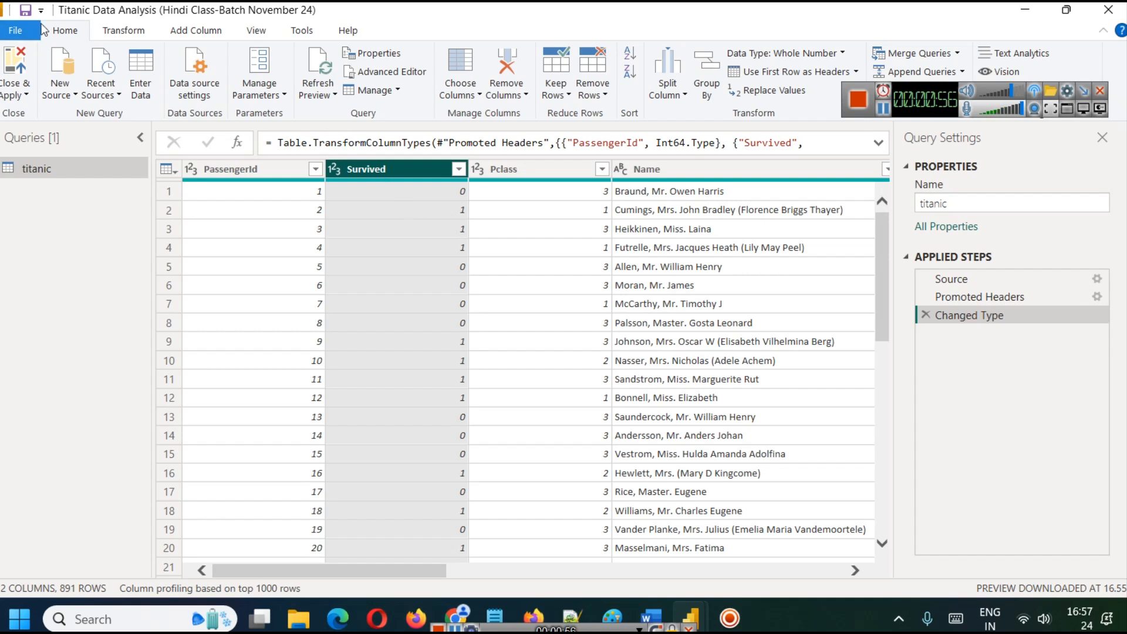
{"action": "left_click", "coordinate": [122, 32]}
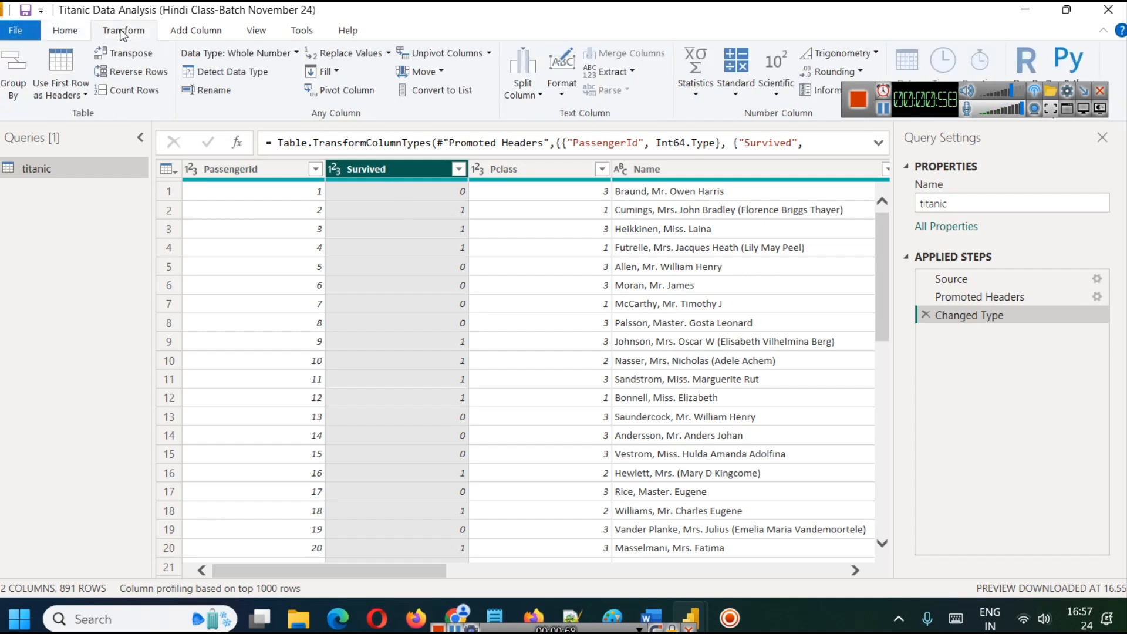
{"action": "left_click", "coordinate": [351, 95]}
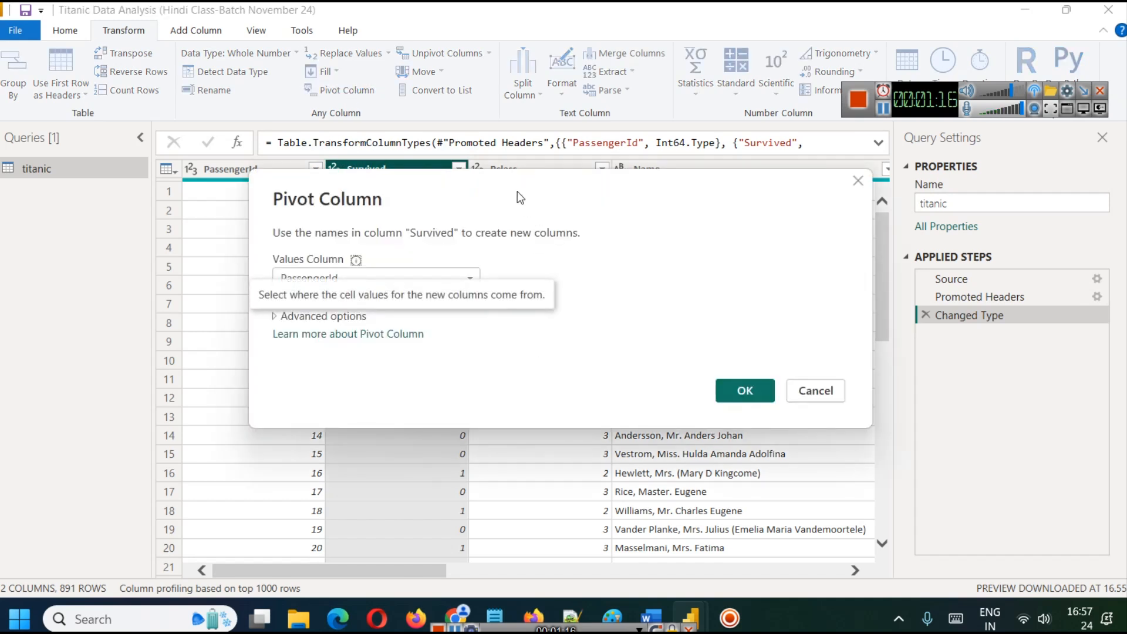
{"action": "left_click_drag", "start_coordinate": [517, 191], "coordinate": [722, 172]}
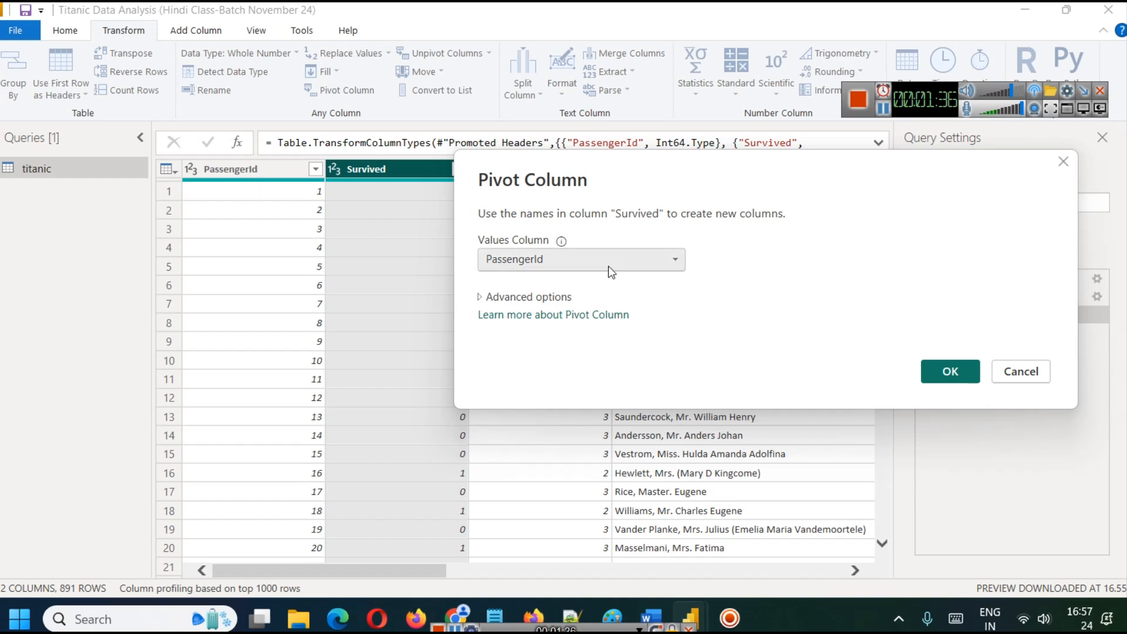
{"action": "left_click", "coordinate": [482, 297]}
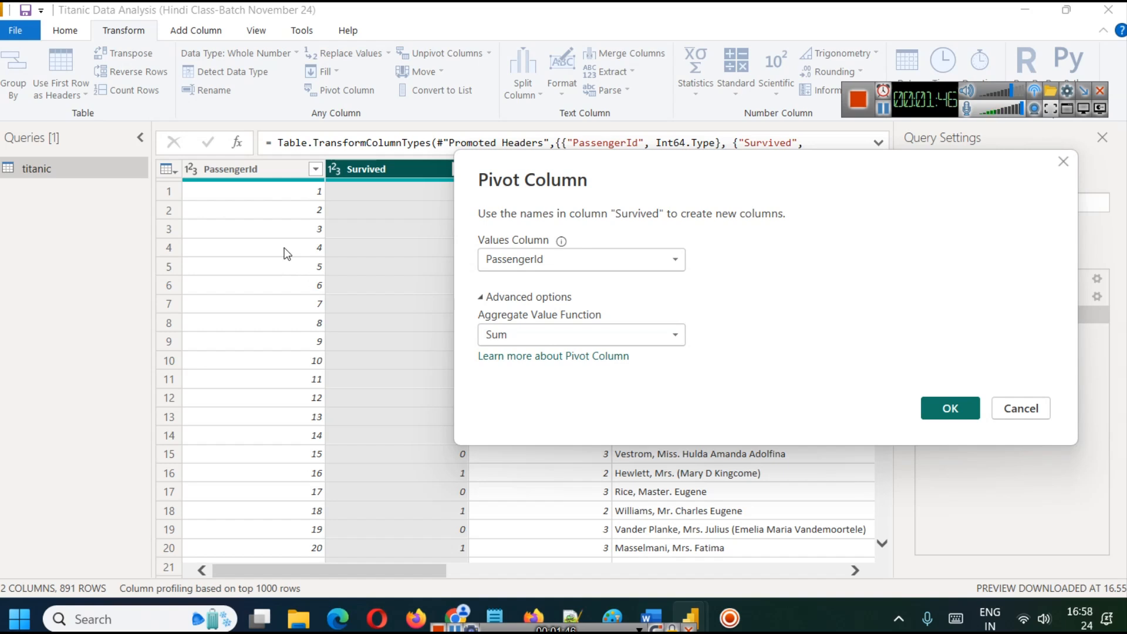
{"action": "left_click", "coordinate": [551, 336]}
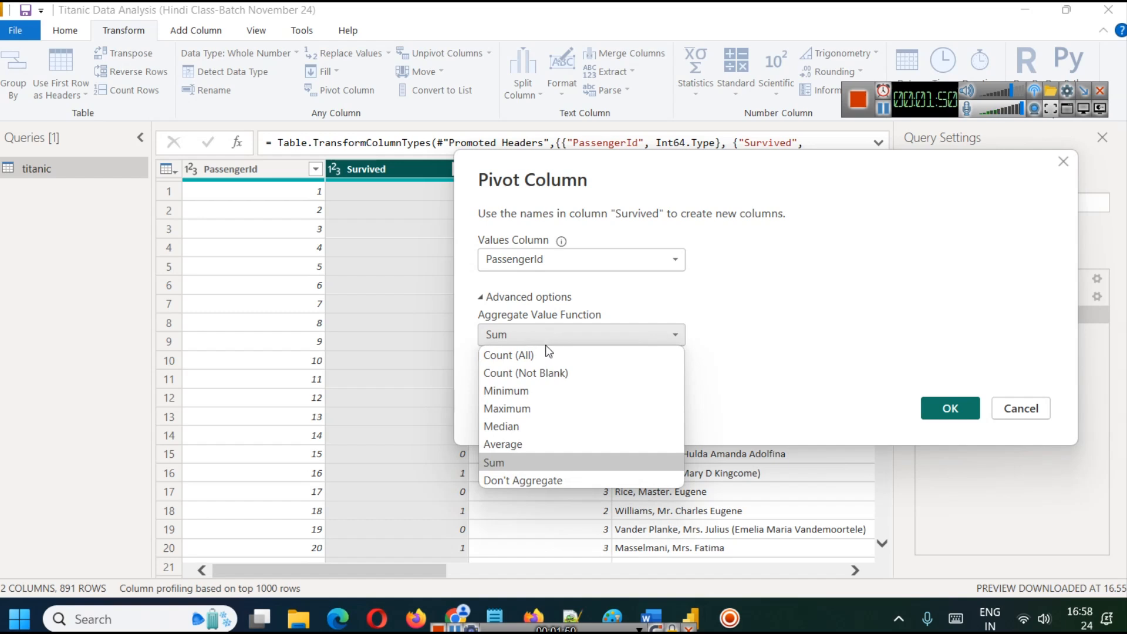
{"action": "left_click", "coordinate": [544, 351]}
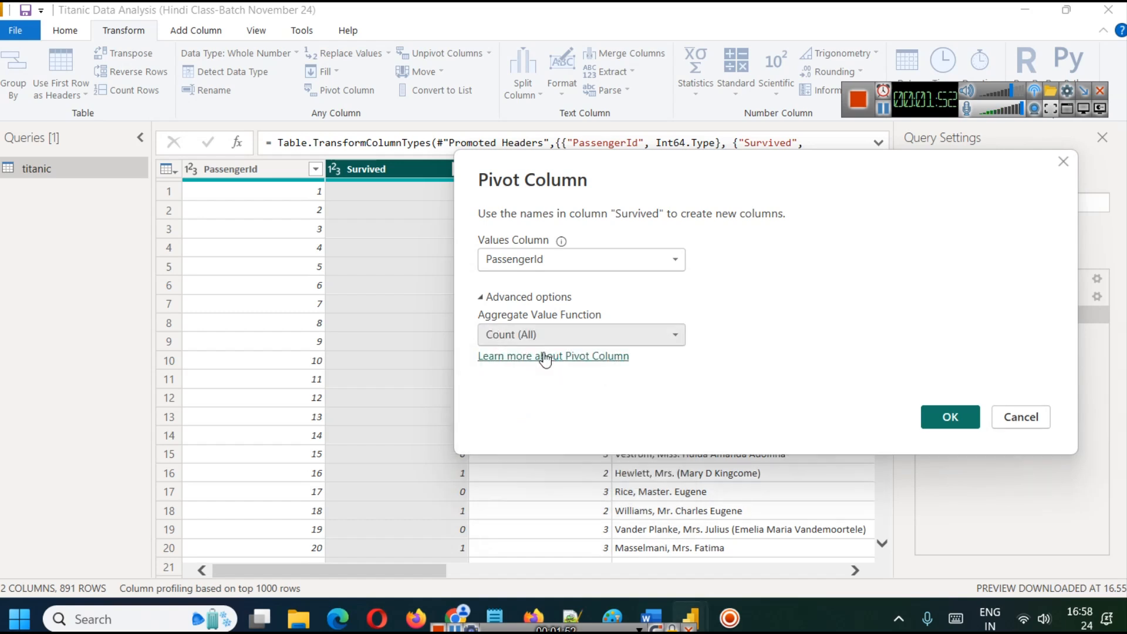
{"action": "left_click", "coordinate": [552, 337]}
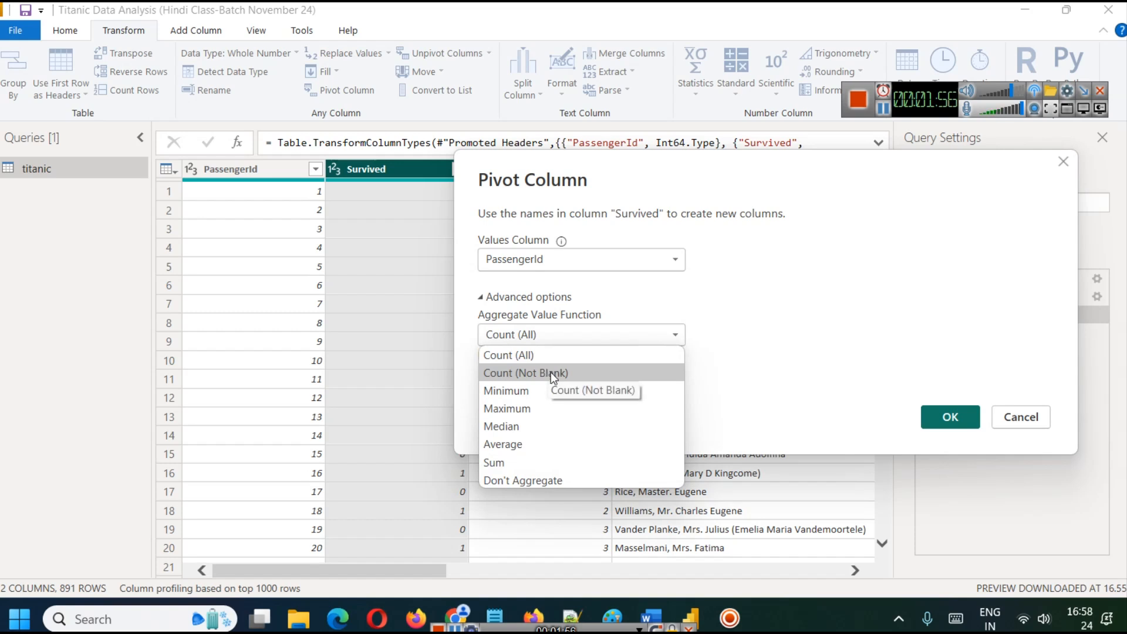
{"action": "left_click", "coordinate": [744, 330]}
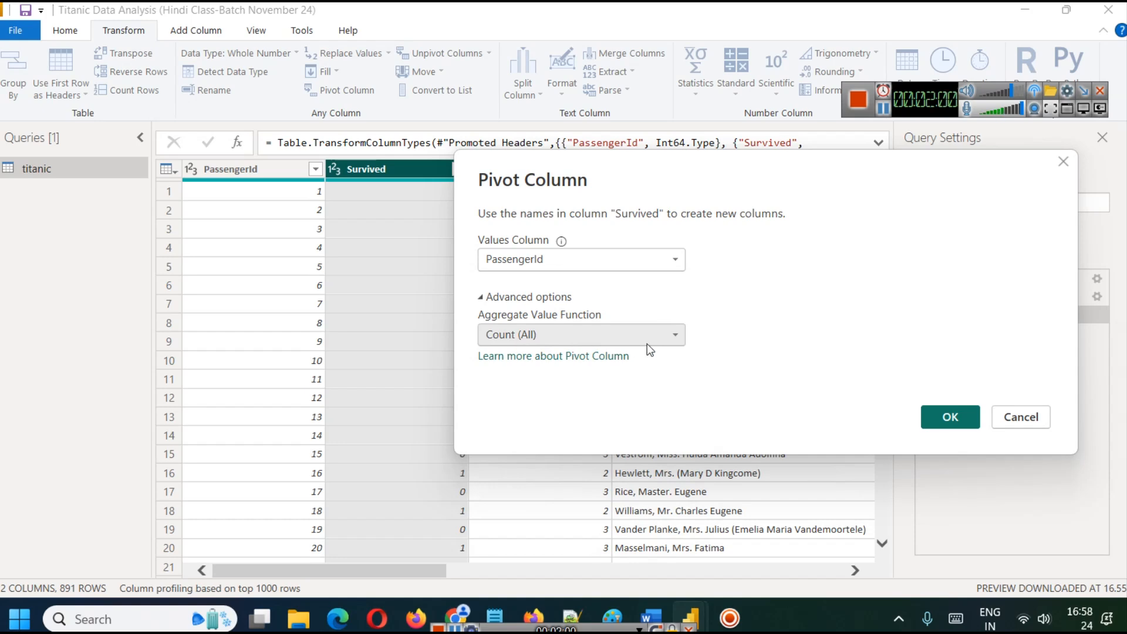
{"action": "left_click", "coordinate": [929, 420]}
Step: Review the new columns produced by the pivot and rename column 0 as Died
{"action": "left_click_drag", "start_coordinate": [434, 570], "coordinate": [866, 584]}
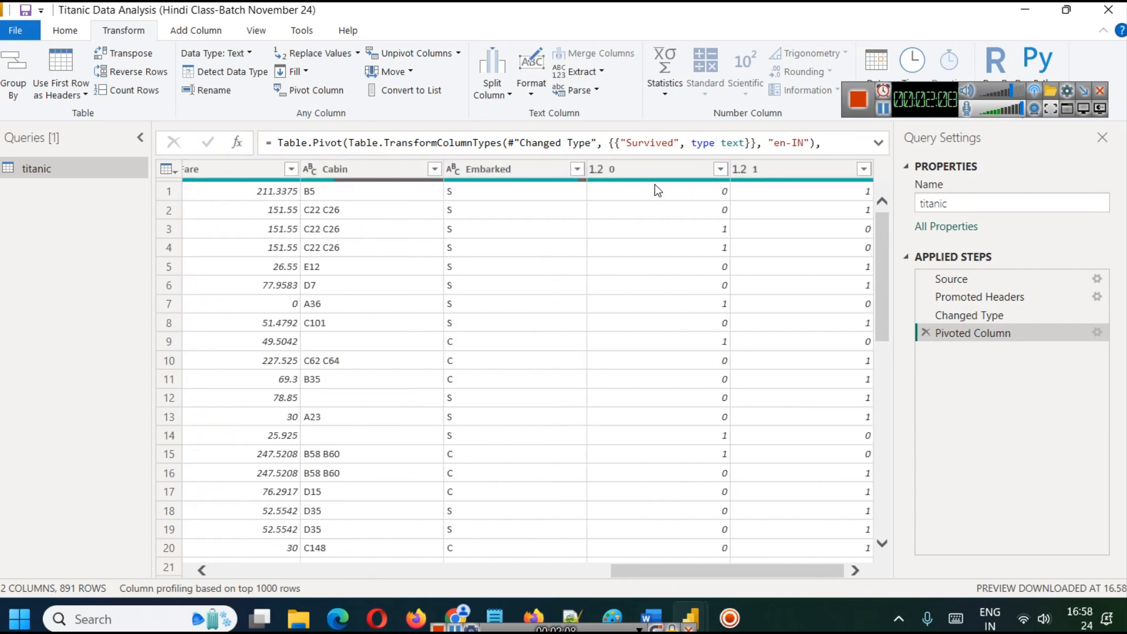
{"action": "scroll", "coordinate": [773, 290], "scroll_direction": "down", "scroll_amount": 4}
{"action": "scroll", "coordinate": [772, 284], "scroll_direction": "down", "scroll_amount": 20}
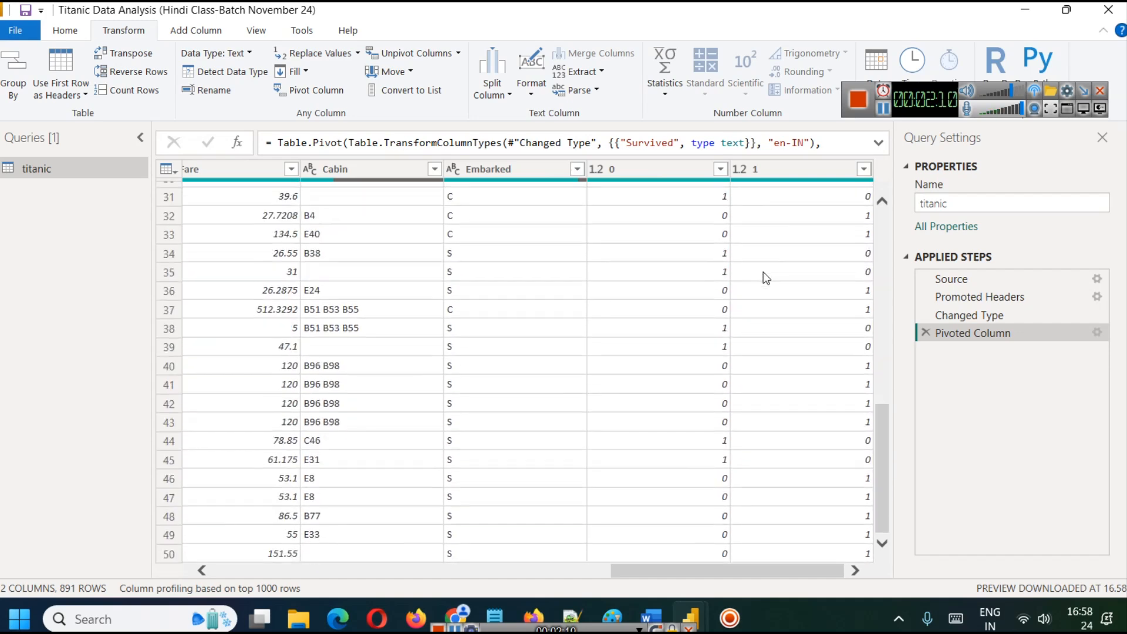
{"action": "scroll", "coordinate": [761, 304], "scroll_direction": "up", "scroll_amount": 20}
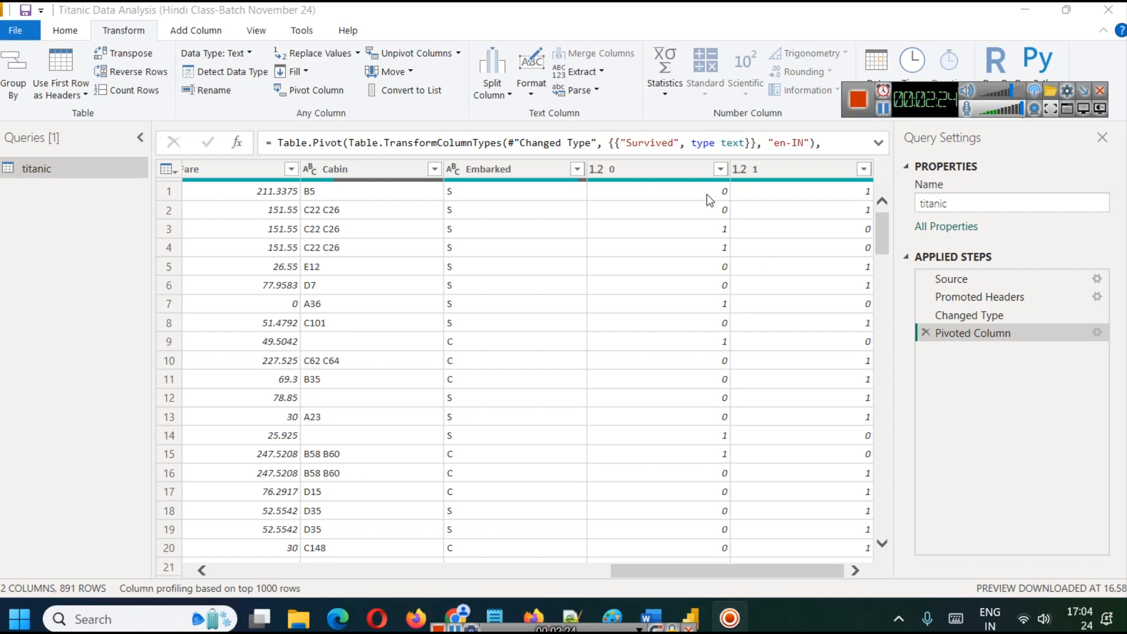
{"action": "right_click", "coordinate": [628, 169]}
{"action": "left_click", "coordinate": [701, 501]}
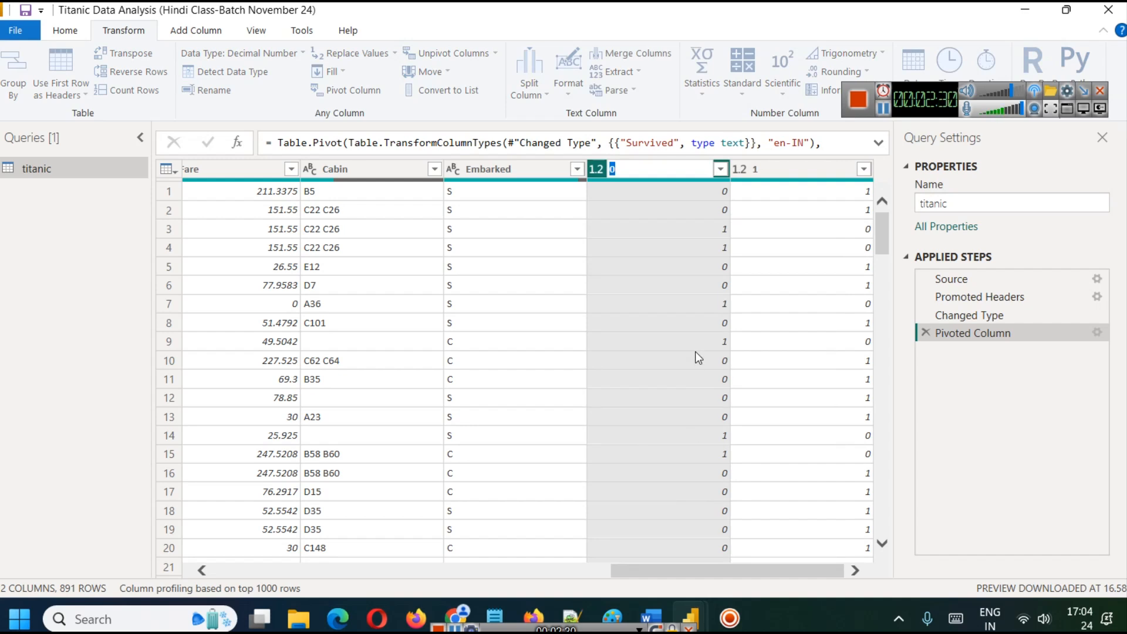
{"action": "type", "text": "Died"}
{"action": "left_click", "coordinate": [766, 169]}
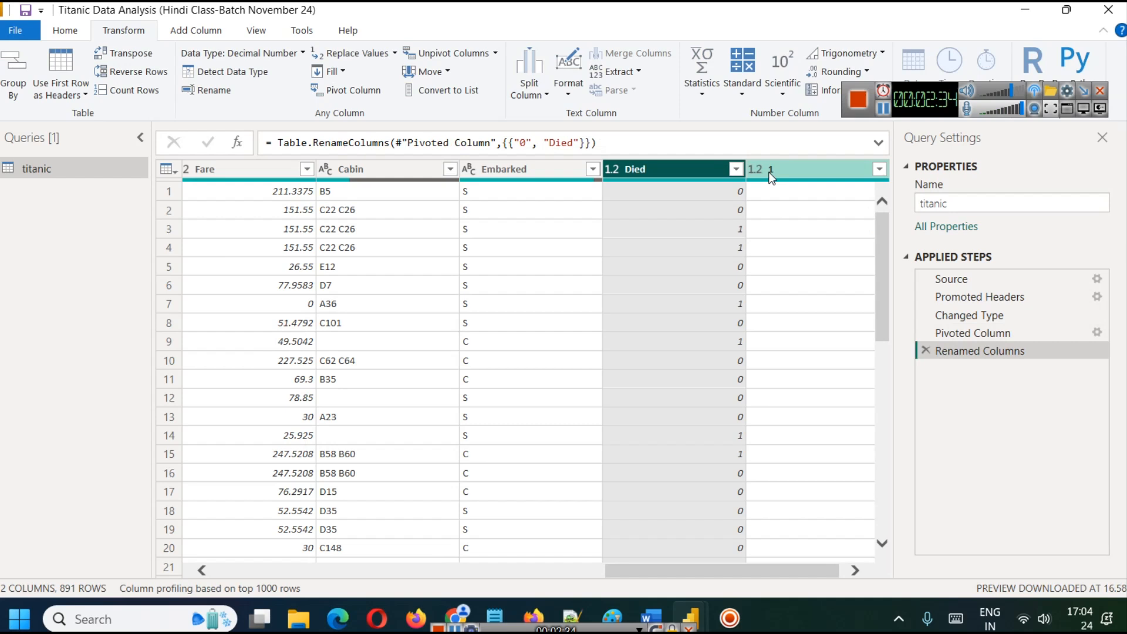
Step: Rename the pivoted column 1 as Alive
{"action": "right_click", "coordinate": [770, 170]}
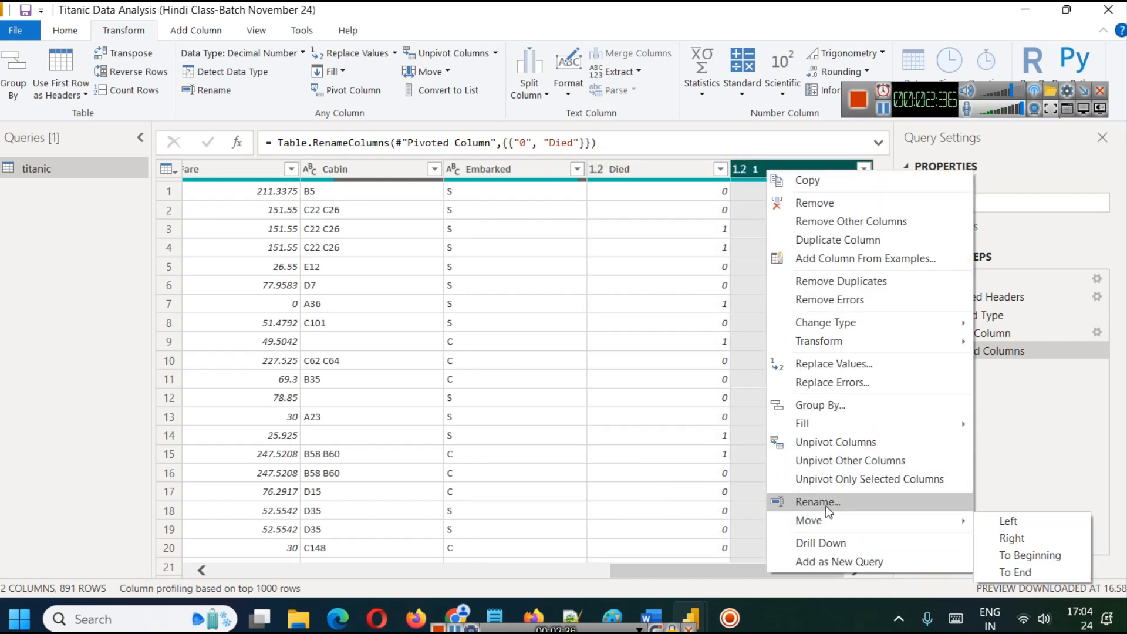
{"action": "left_click", "coordinate": [824, 503]}
{"action": "type", "text": "Alive"}
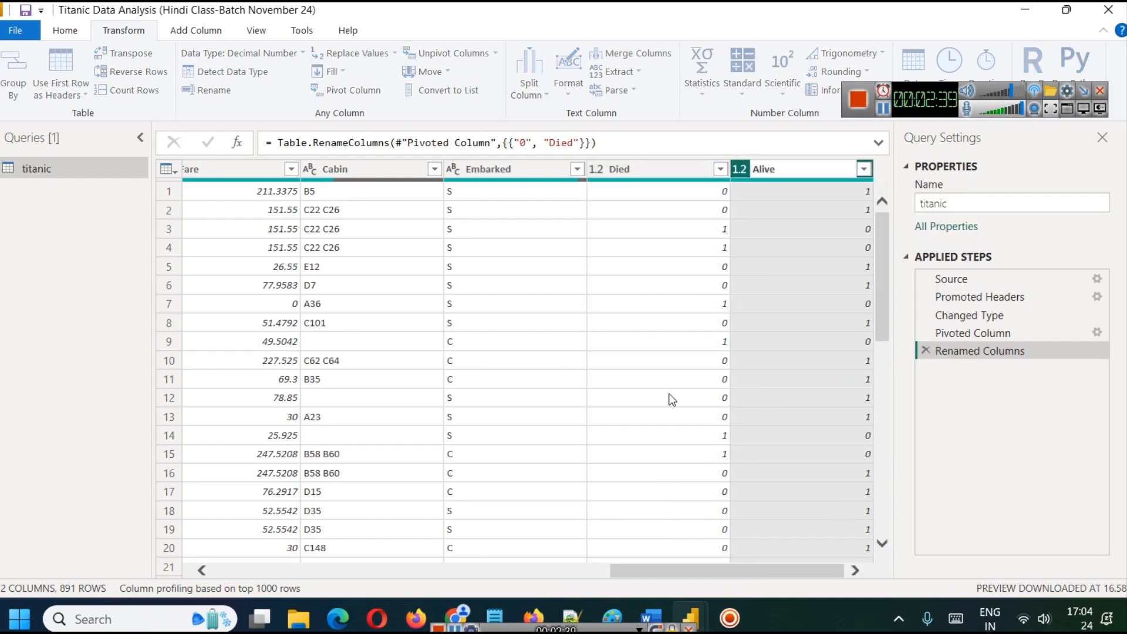
{"action": "key", "text": "Return"}
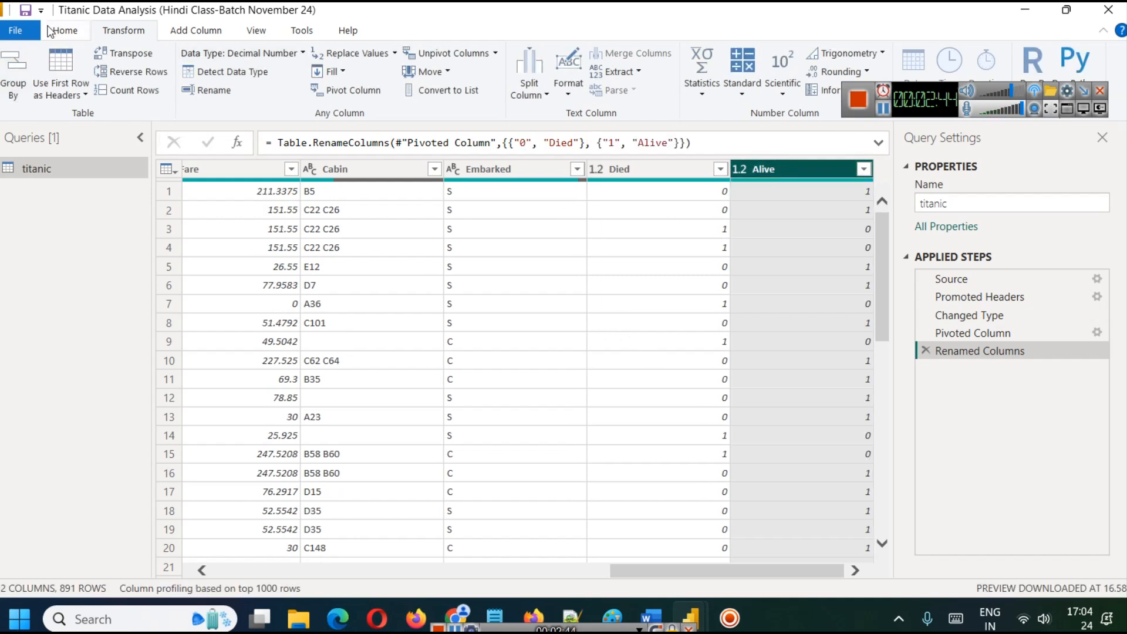
Step: Apply the query changes to the report and close the Power Query editor
{"action": "left_click", "coordinate": [74, 31]}
{"action": "left_click", "coordinate": [21, 91]}
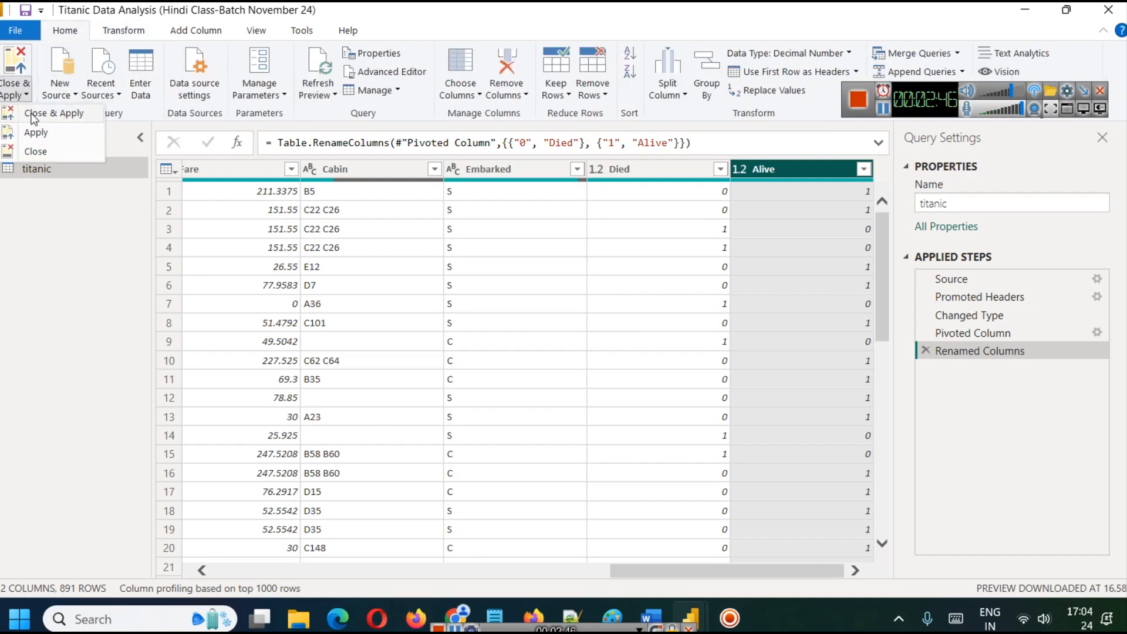
{"action": "left_click", "coordinate": [41, 118]}
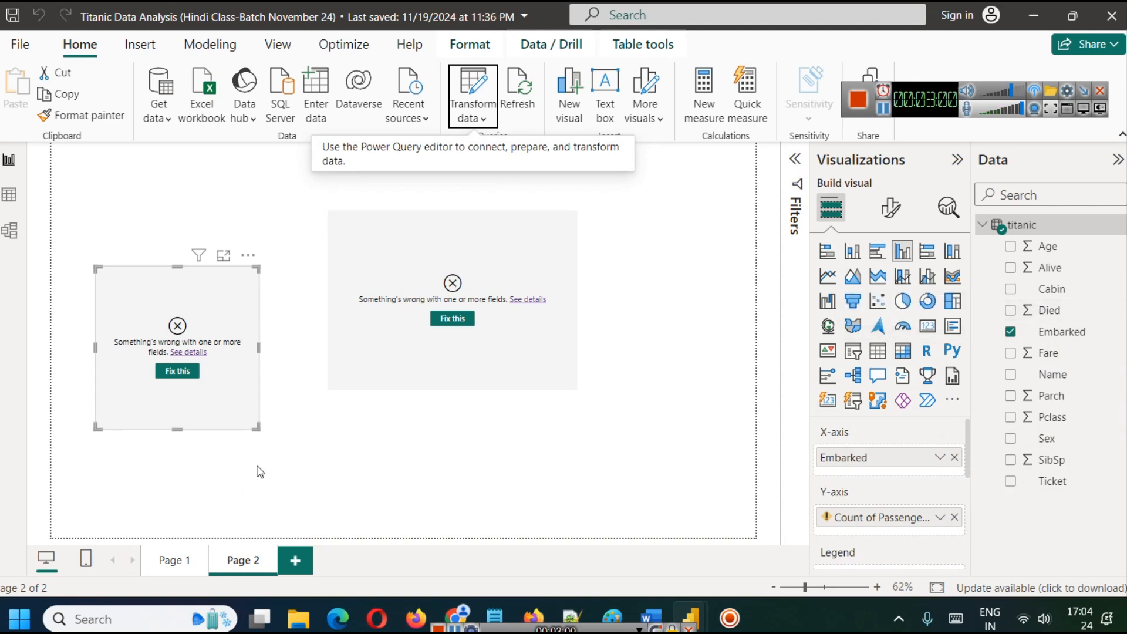
Step: Delete both broken visuals, the pie chart and the Embarked chart, from Page 2
{"action": "right_click", "coordinate": [199, 321]}
{"action": "mouse_move", "coordinate": [325, 385]}
{"action": "left_click", "coordinate": [412, 396]}
{"action": "left_click", "coordinate": [514, 405]}
{"action": "left_click", "coordinate": [468, 261]}
{"action": "key", "text": "Delete"}
{"action": "left_click", "coordinate": [229, 308]}
{"action": "key", "text": "Delete"}
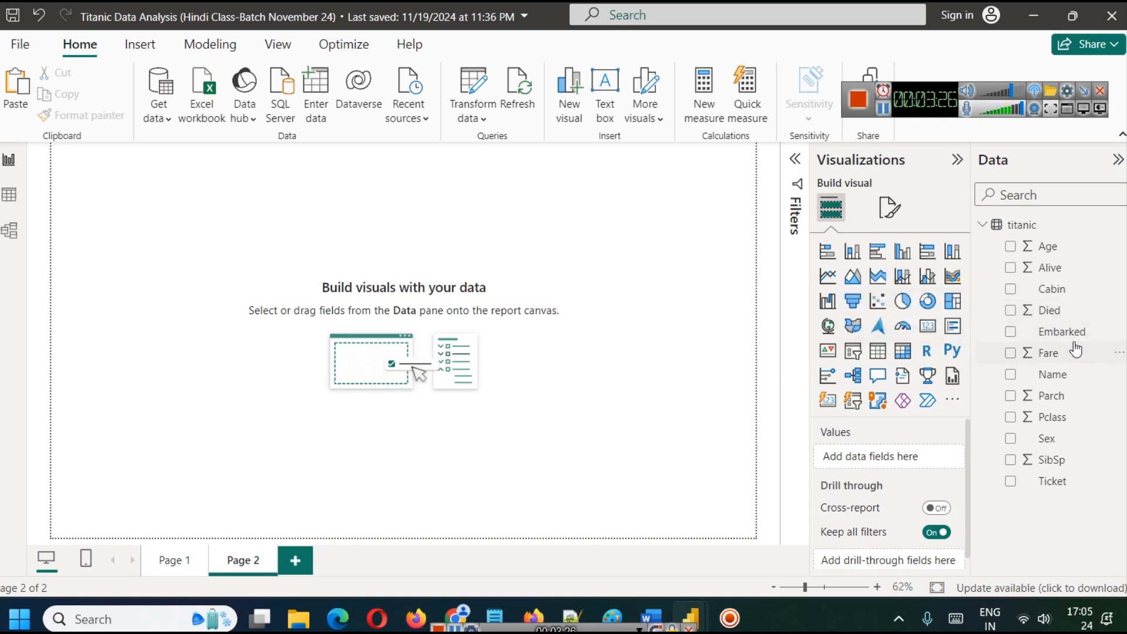
Step: Create a clustered column chart of Died and Alive on Page 2 and move it away from the page corner
{"action": "left_click", "coordinate": [1010, 311]}
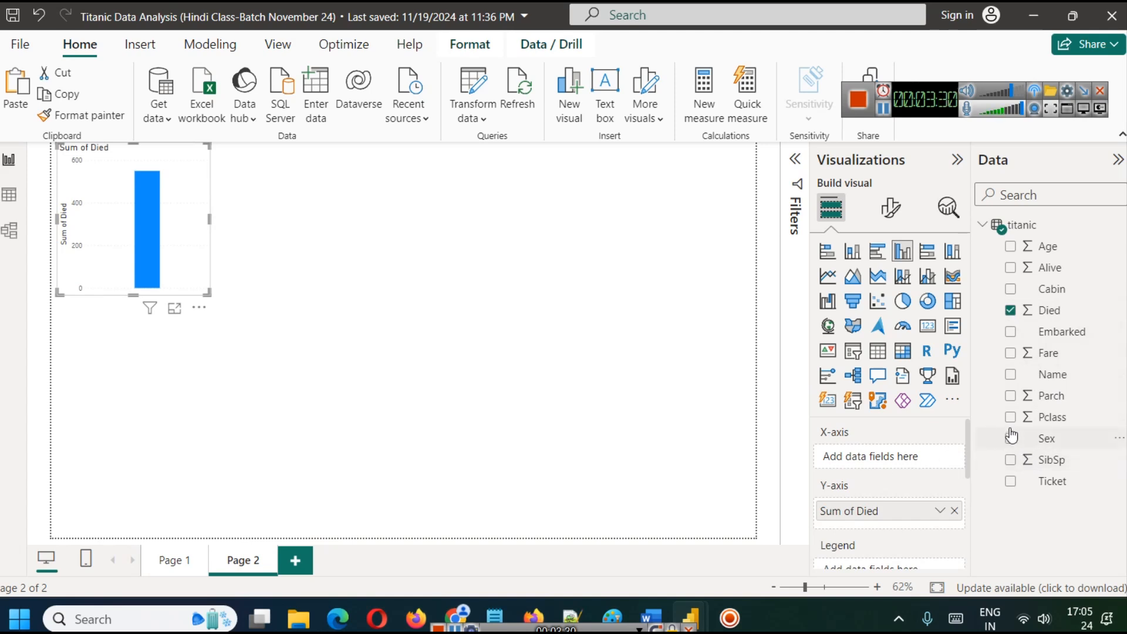
{"action": "left_click", "coordinate": [1010, 267]}
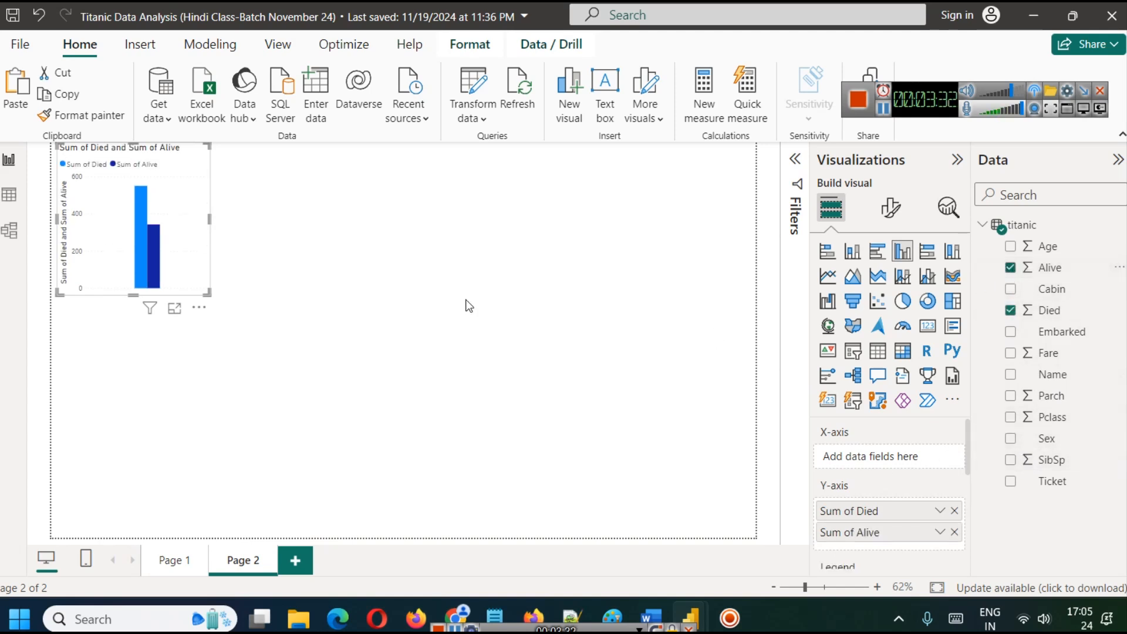
{"action": "left_click_drag", "start_coordinate": [190, 223], "coordinate": [323, 267]}
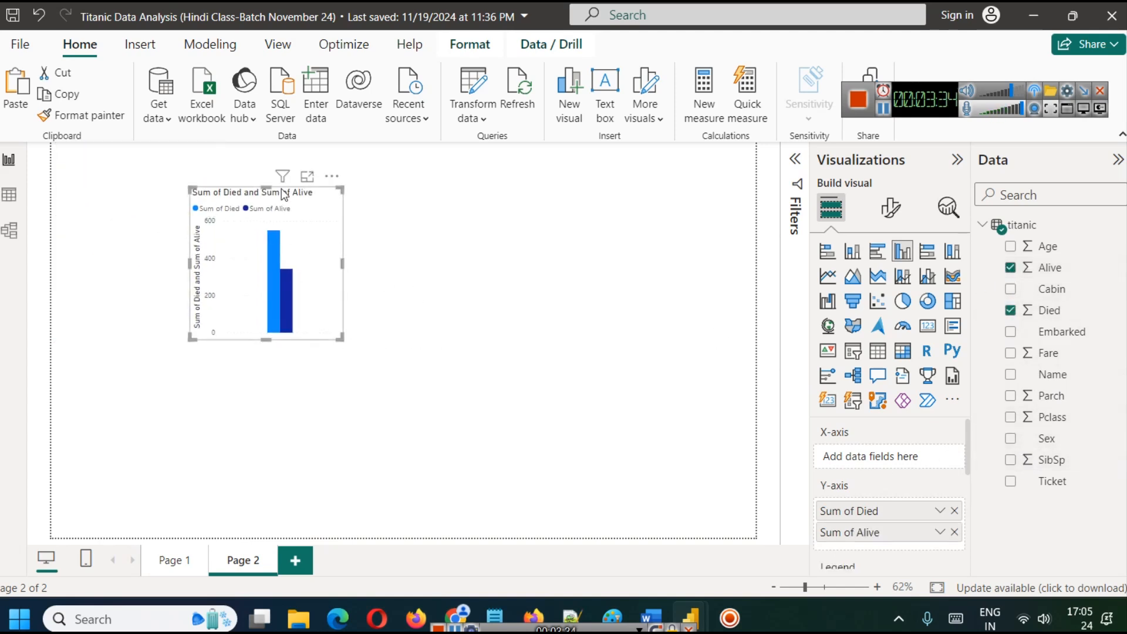
Step: Examine the Died and Alive totals of the column chart in focus mode and return to the report page
{"action": "left_click", "coordinate": [307, 176]}
{"action": "mouse_move", "coordinate": [397, 287]}
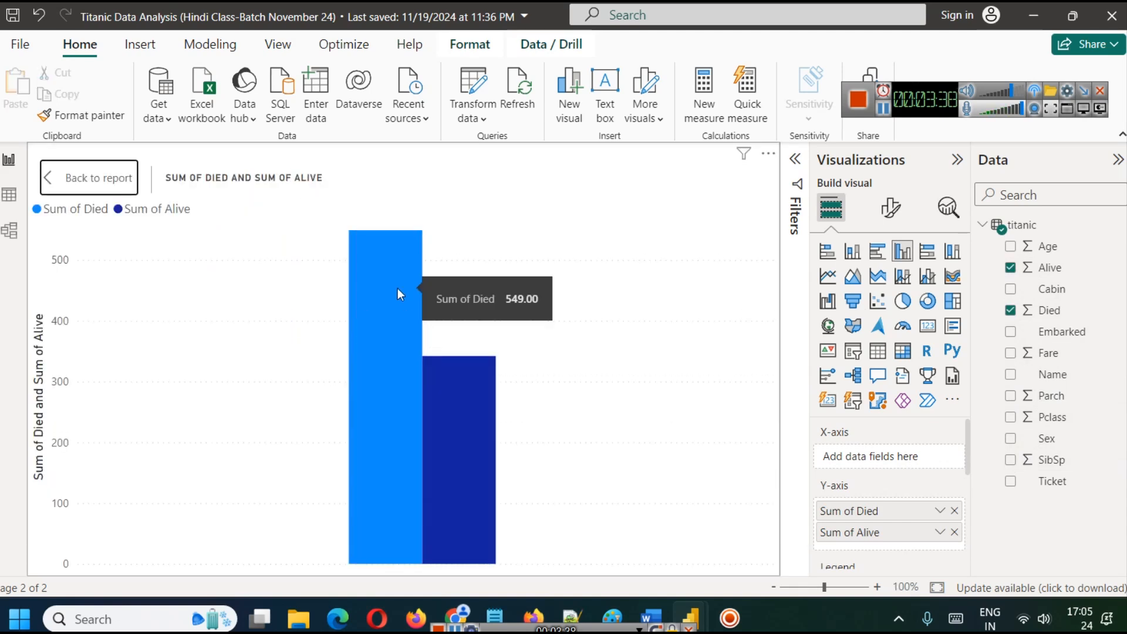
{"action": "mouse_move", "coordinate": [447, 385]}
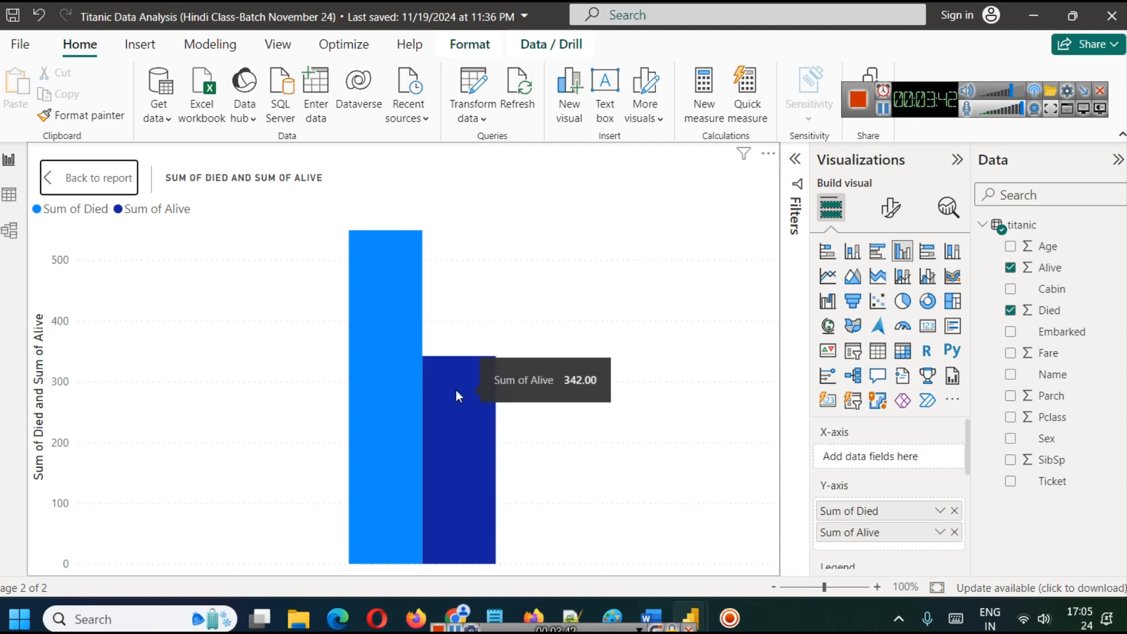
{"action": "left_click", "coordinate": [84, 175]}
Step: Move the Died and Alive column chart closer to the page's left edge and slightly lower
{"action": "left_click_drag", "start_coordinate": [305, 280], "coordinate": [212, 302]}
{"action": "left_click", "coordinate": [416, 301]}
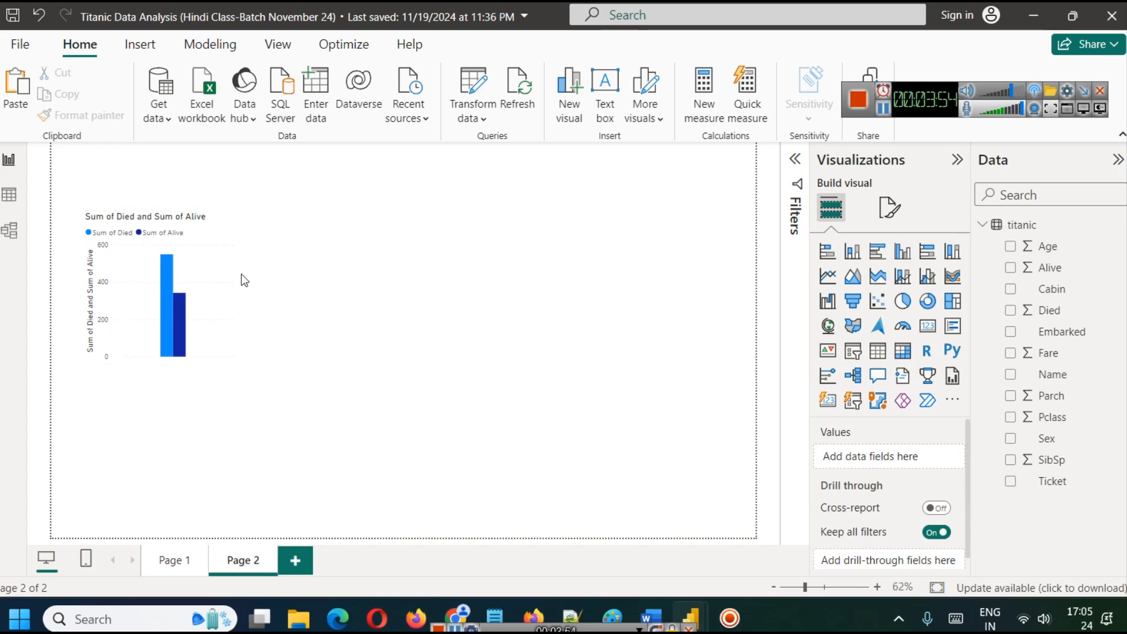
Step: Reopen the titanic query in the Power Query editor
{"action": "left_click", "coordinate": [473, 120]}
{"action": "left_click", "coordinate": [494, 150]}
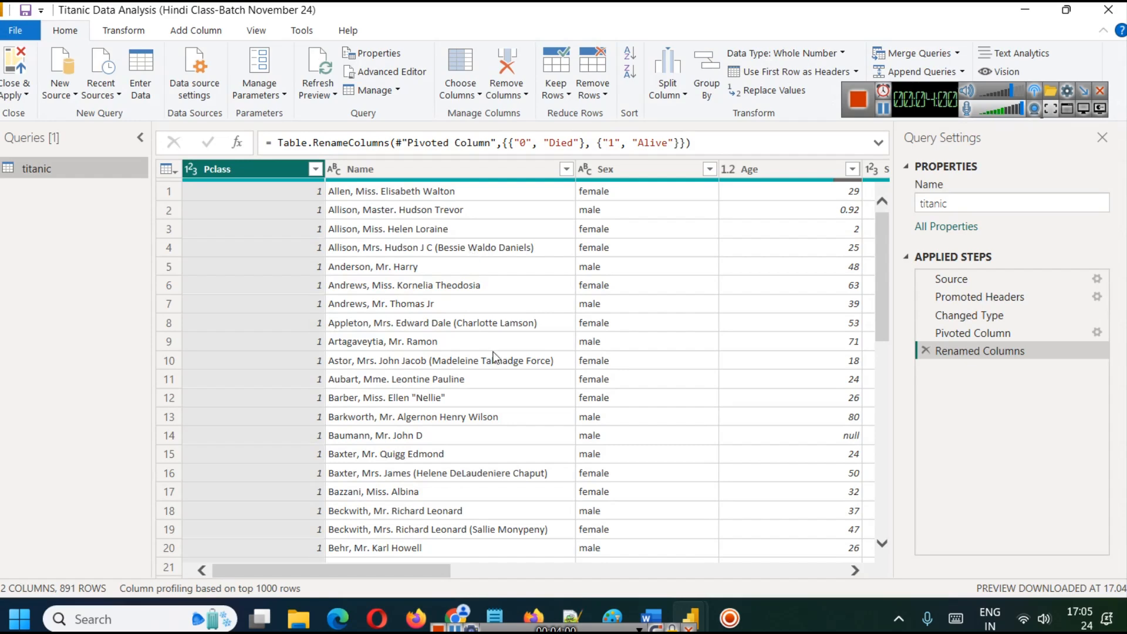
{"action": "left_click_drag", "start_coordinate": [405, 570], "coordinate": [443, 569]}
{"action": "left_click", "coordinate": [883, 111]}
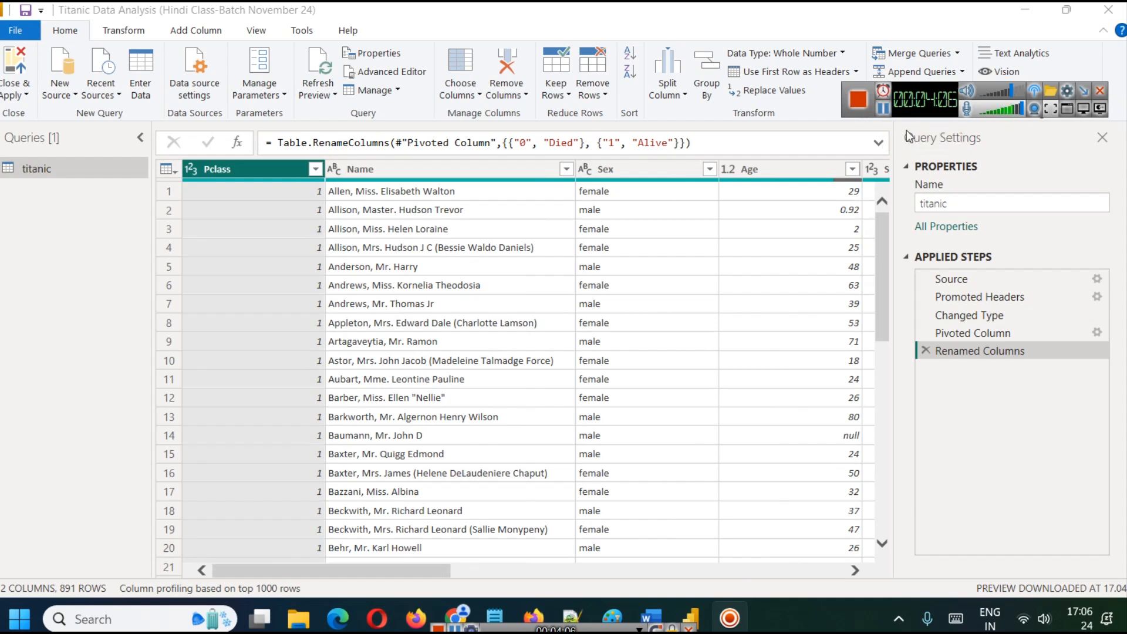
{"action": "left_click_drag", "start_coordinate": [903, 104], "coordinate": [1003, 49]}
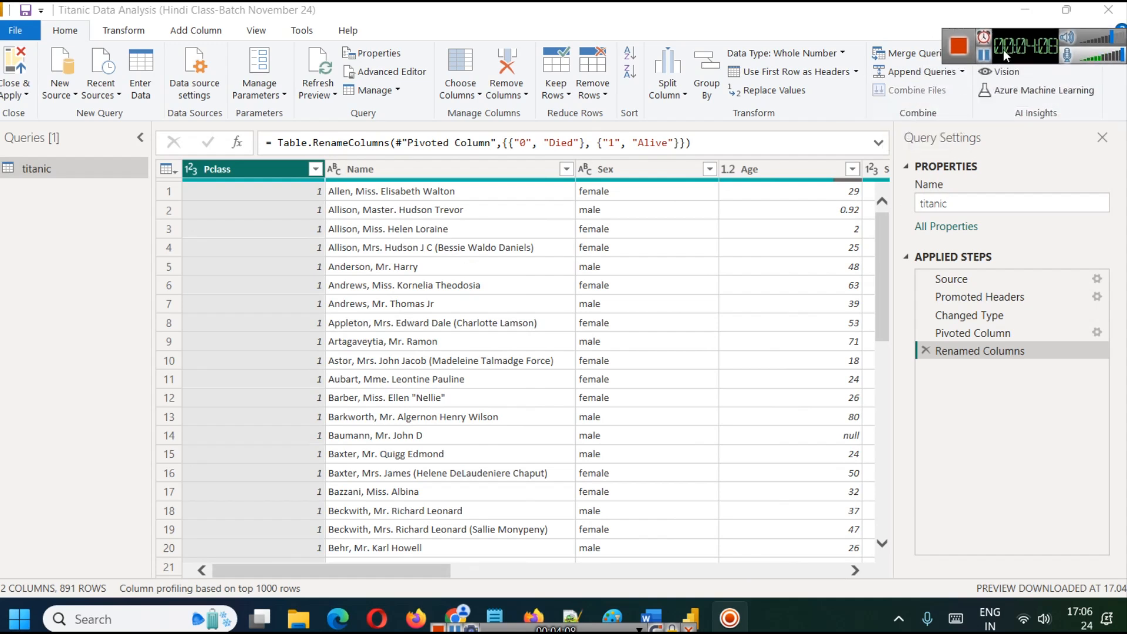
Step: Try an index column numbered from 0 on the titanic query and remove it again
{"action": "left_click", "coordinate": [199, 33]}
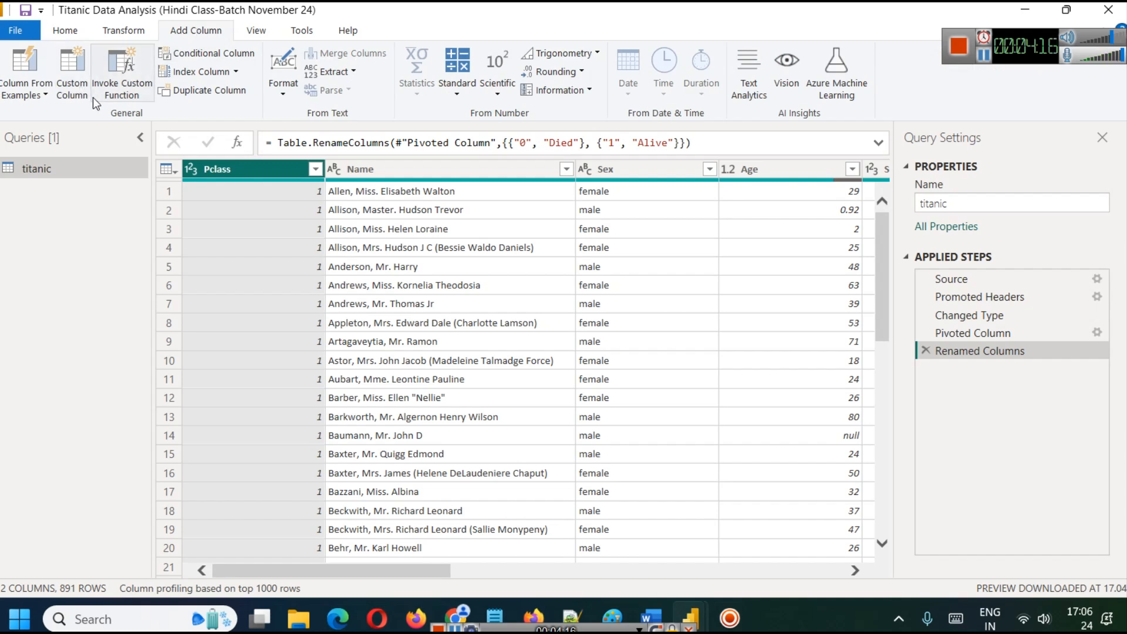
{"action": "left_click", "coordinate": [21, 95]}
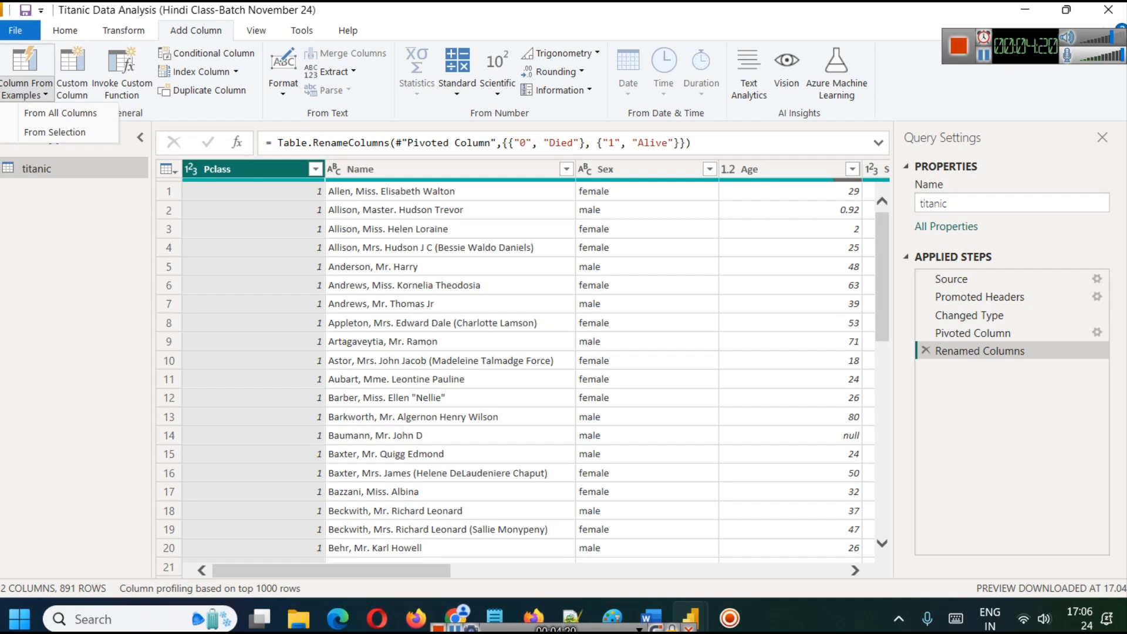
{"action": "left_click", "coordinate": [996, 61]}
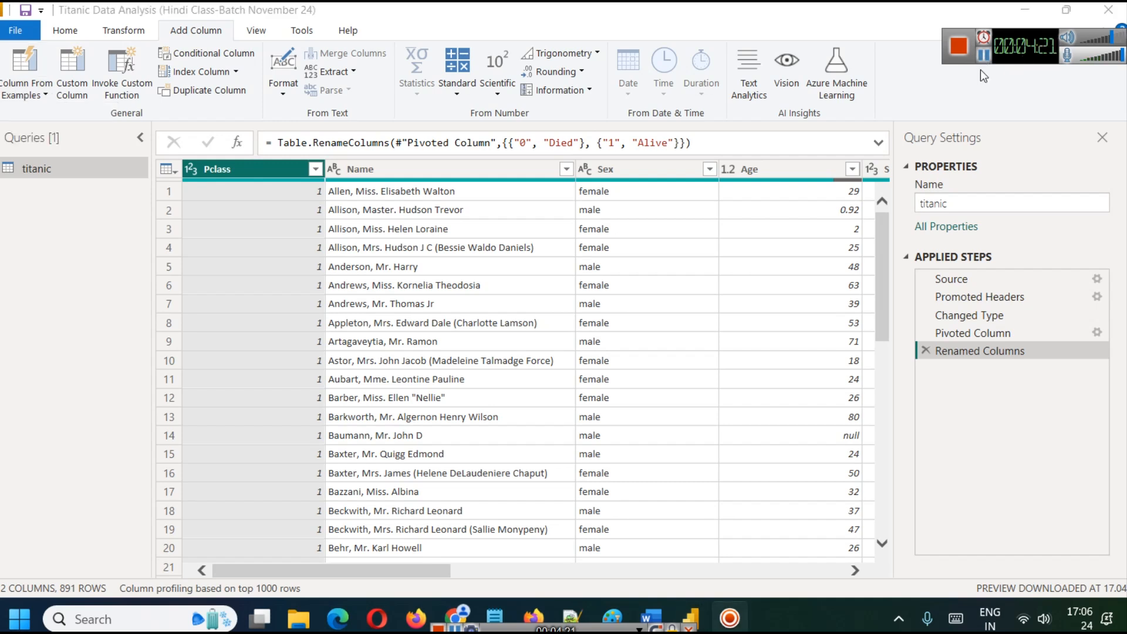
{"action": "left_click", "coordinate": [223, 71]}
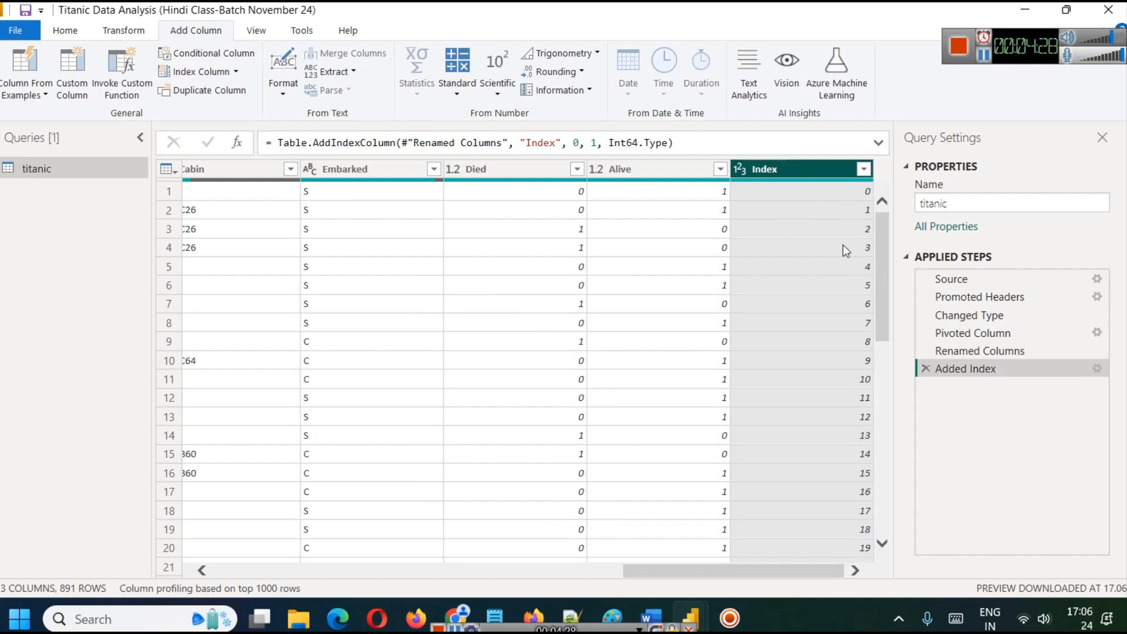
{"action": "scroll", "coordinate": [833, 240], "scroll_direction": "down", "scroll_amount": 4}
{"action": "scroll", "coordinate": [833, 241], "scroll_direction": "down", "scroll_amount": 10}
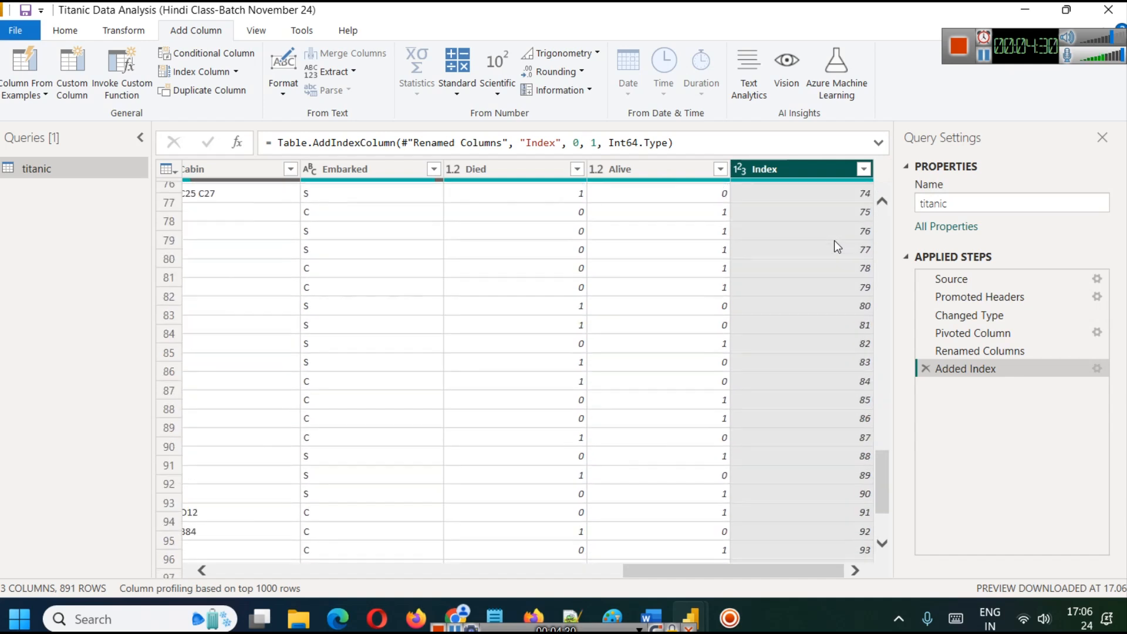
{"action": "scroll", "coordinate": [843, 260], "scroll_direction": "up", "scroll_amount": 14}
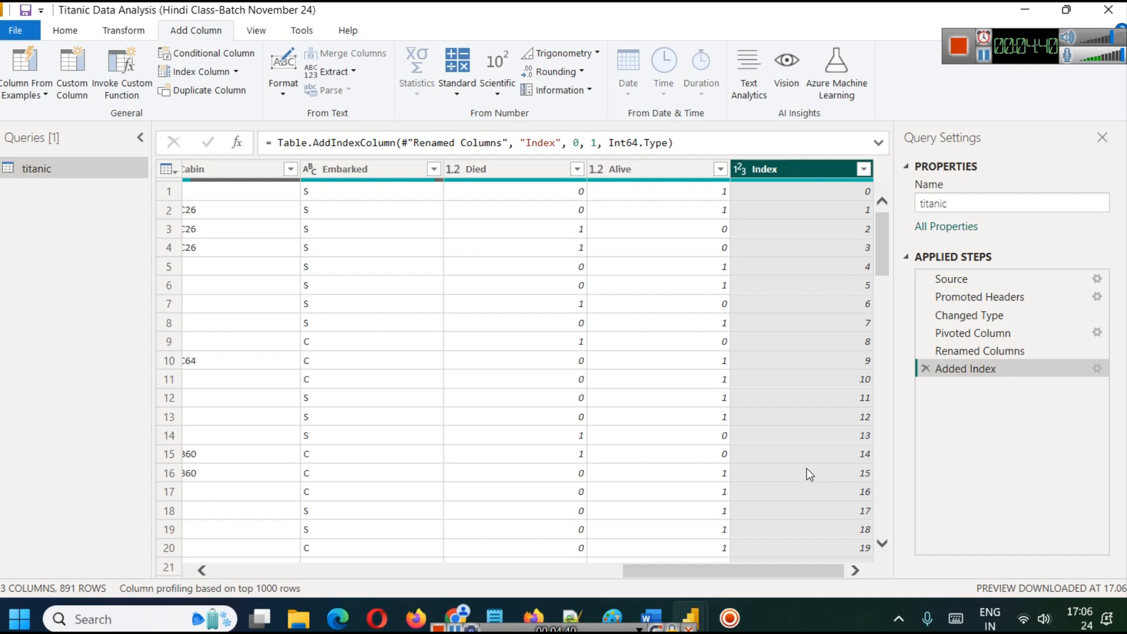
{"action": "right_click", "coordinate": [801, 174]}
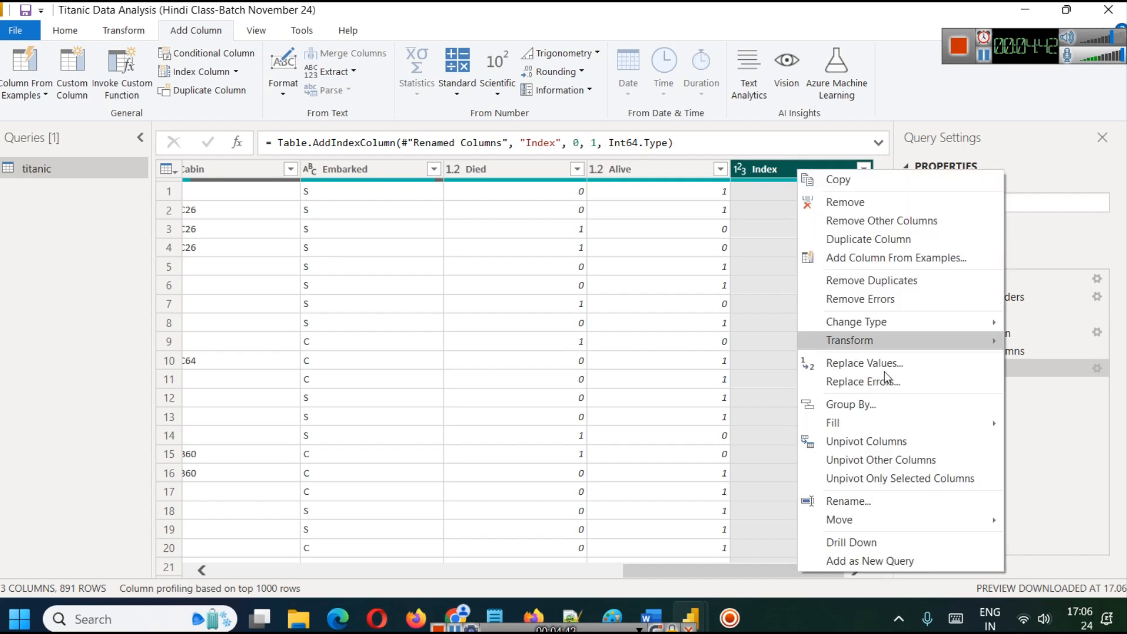
{"action": "left_click", "coordinate": [853, 204]}
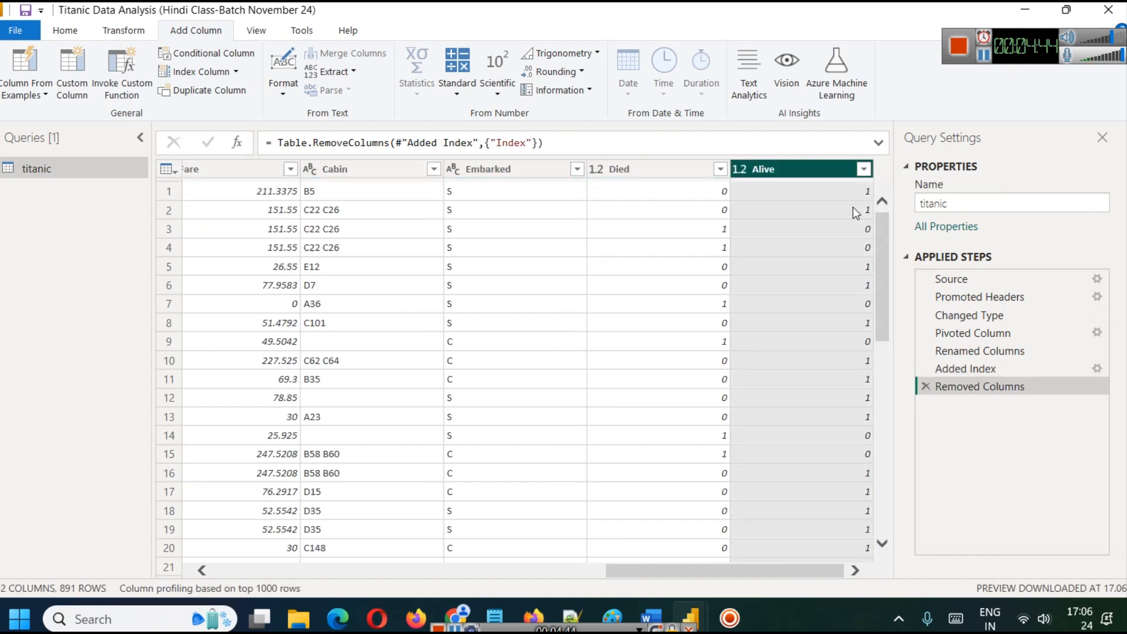
Step: Add an index column starting from 1 to the titanic query and rename it as Pid
{"action": "left_click", "coordinate": [236, 72]}
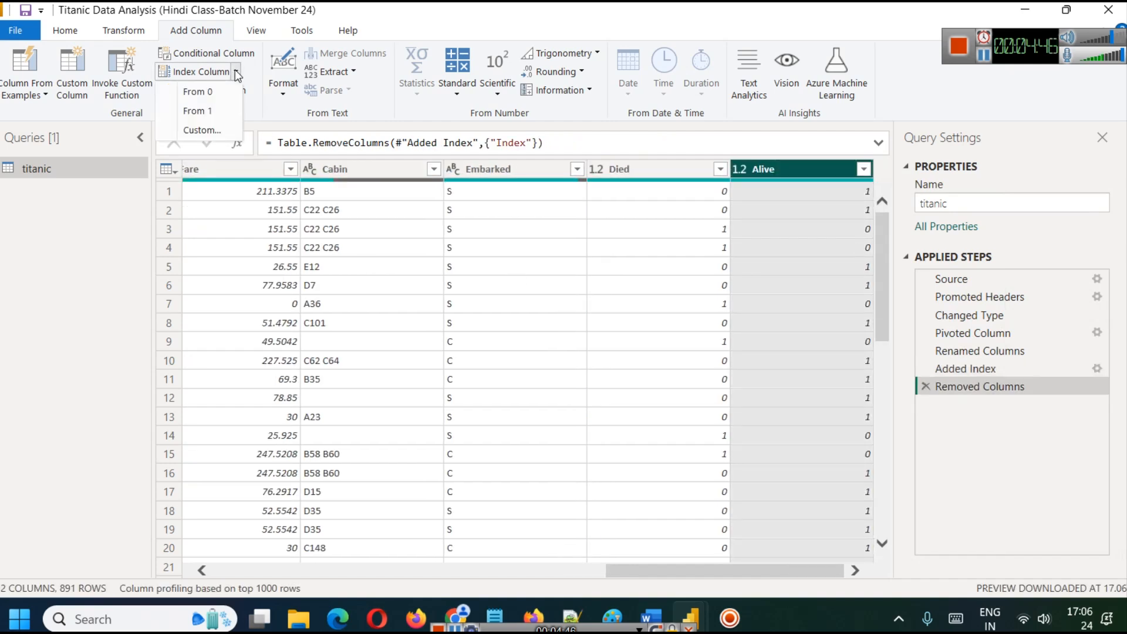
{"action": "left_click", "coordinate": [216, 116]}
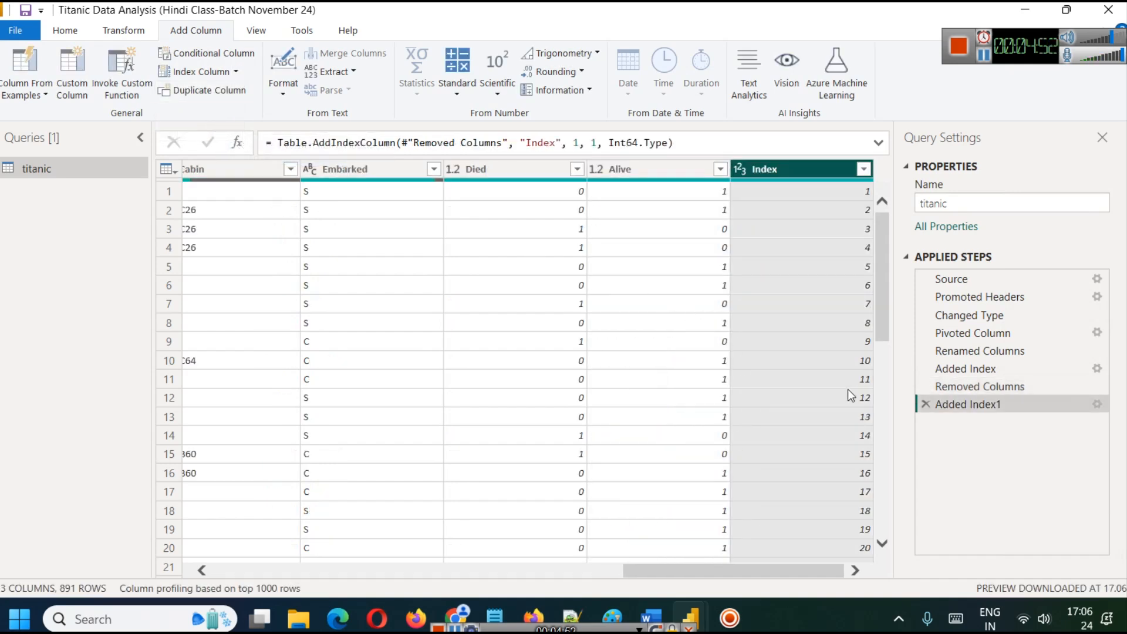
{"action": "right_click", "coordinate": [766, 167]}
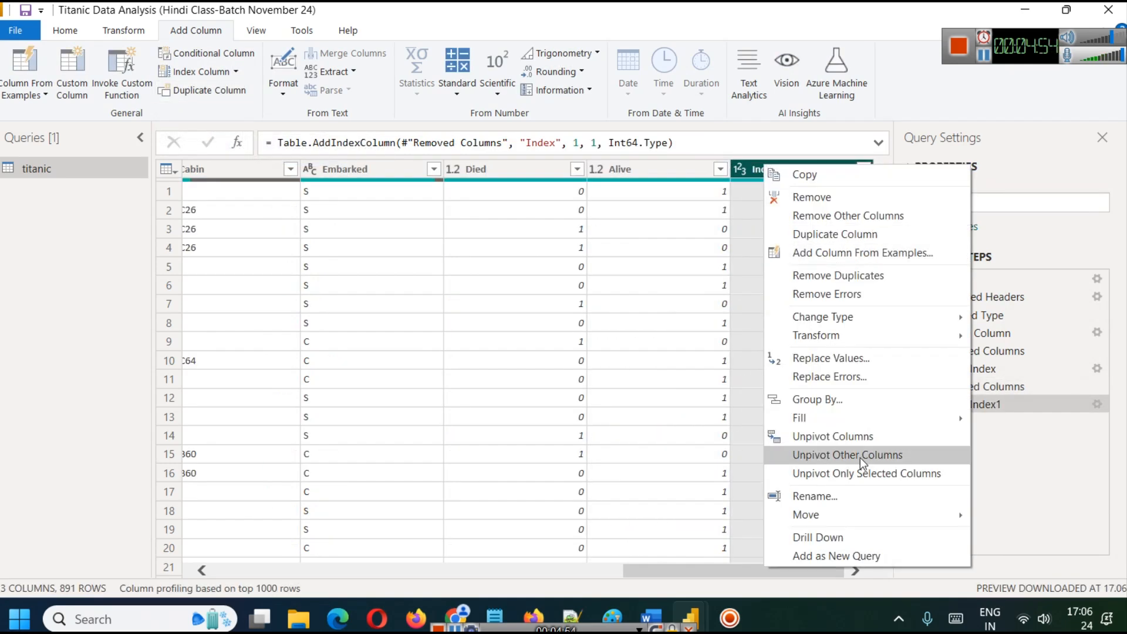
{"action": "left_click", "coordinate": [827, 496]}
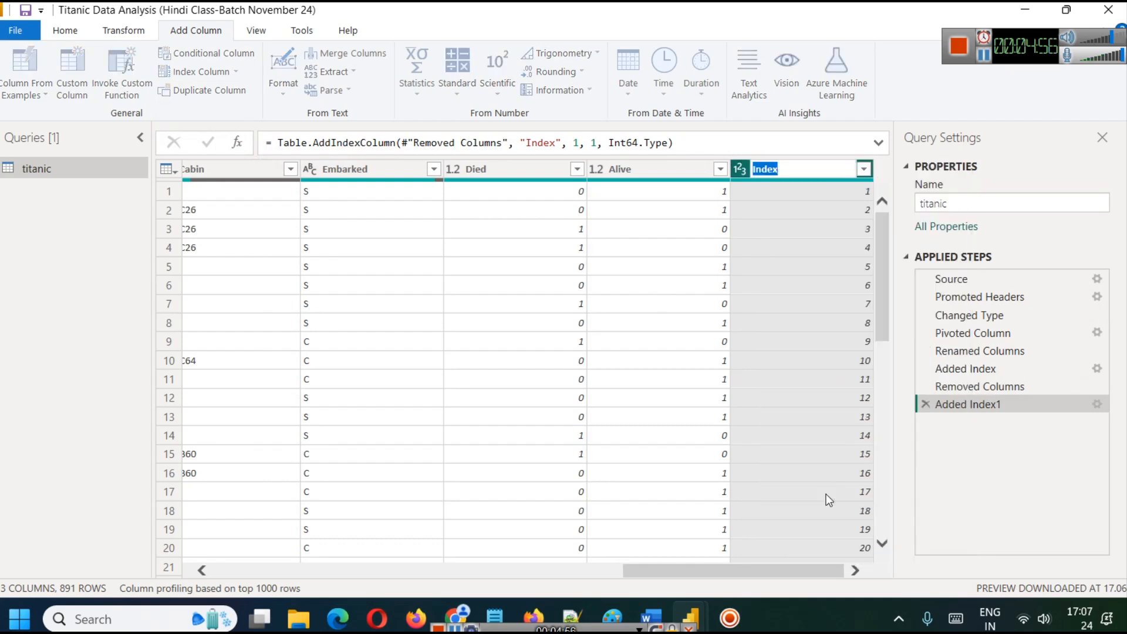
{"action": "type", "text": "PID"}
{"action": "key", "text": "BackSpace"}
{"action": "key", "text": "BackSpace"}
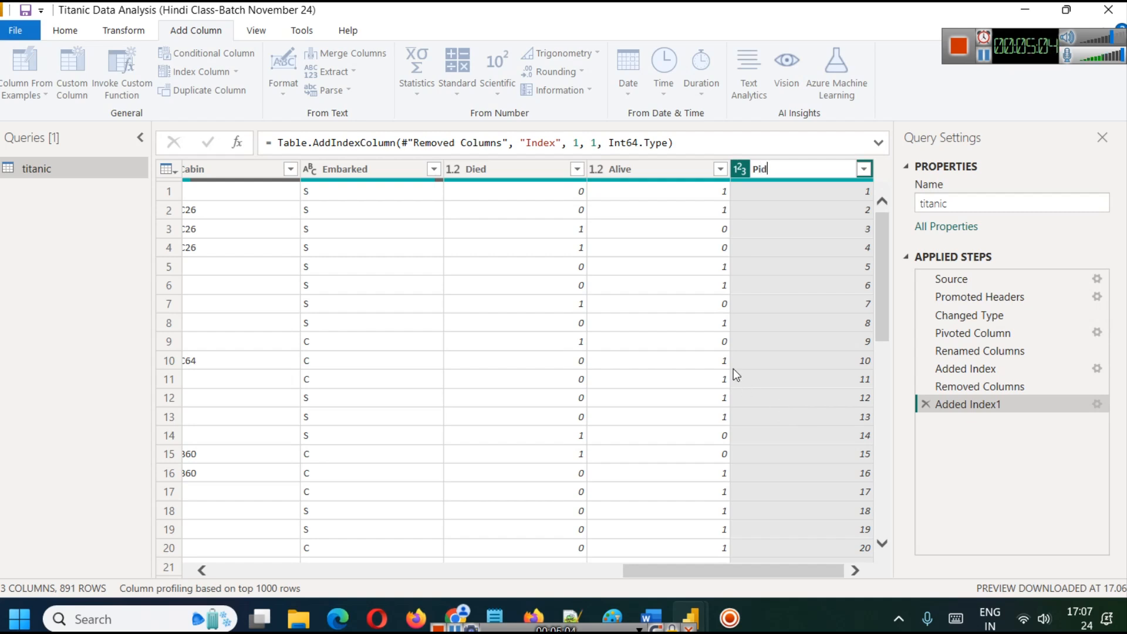
{"action": "key", "text": "Return"}
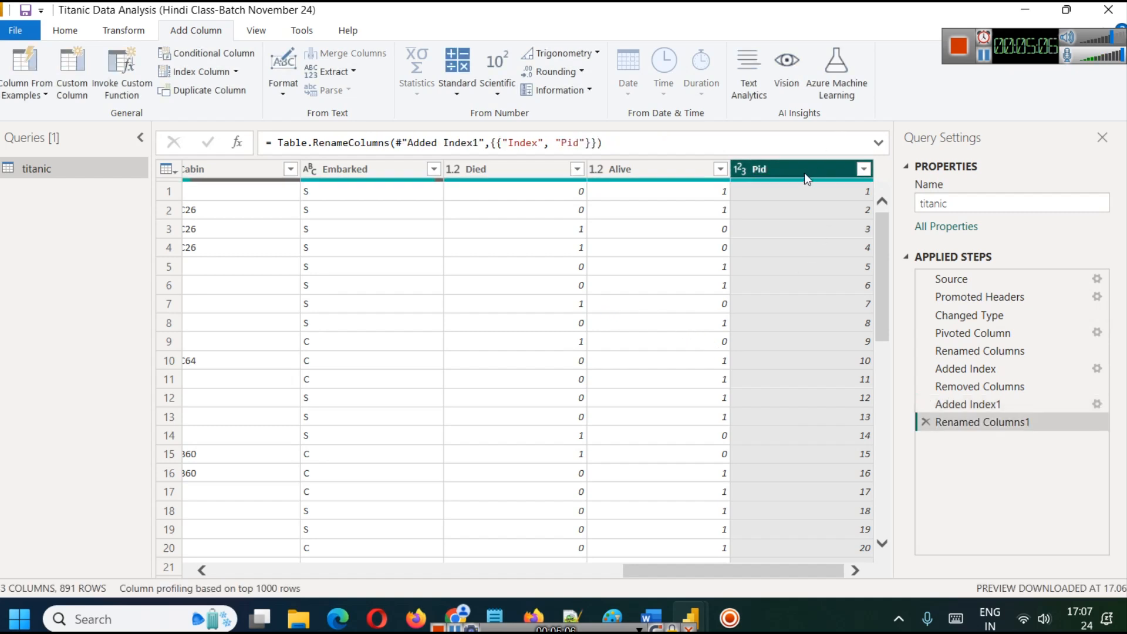
Step: Move the Pid column in front of Pclass and apply the query changes without closing the editor
{"action": "left_click_drag", "start_coordinate": [804, 173], "coordinate": [194, 205]}
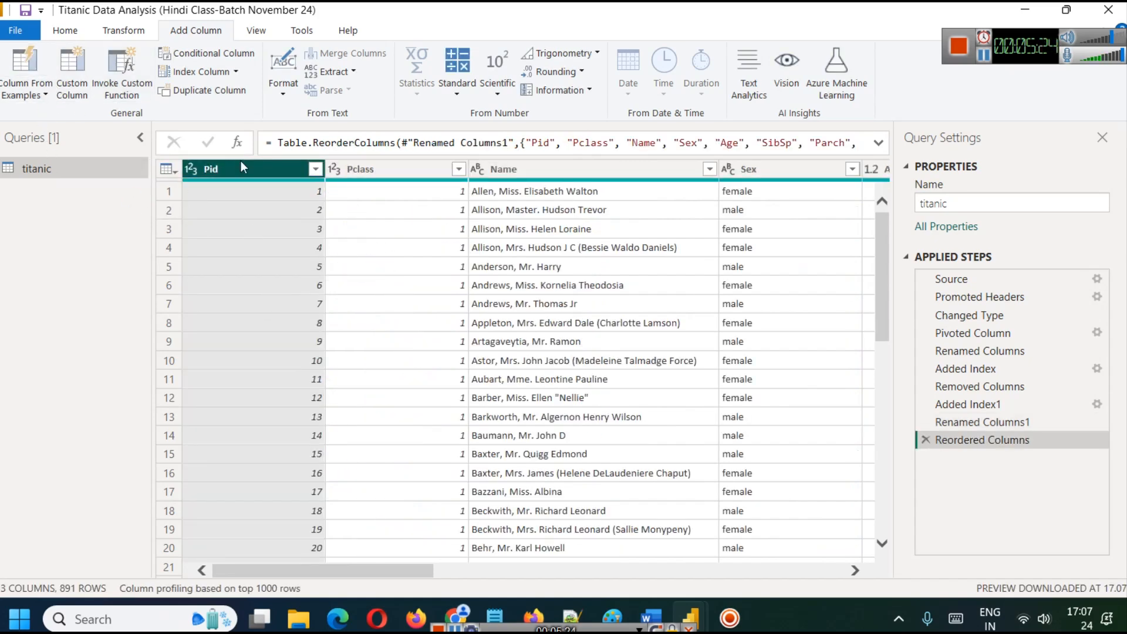
{"action": "left_click", "coordinate": [66, 34]}
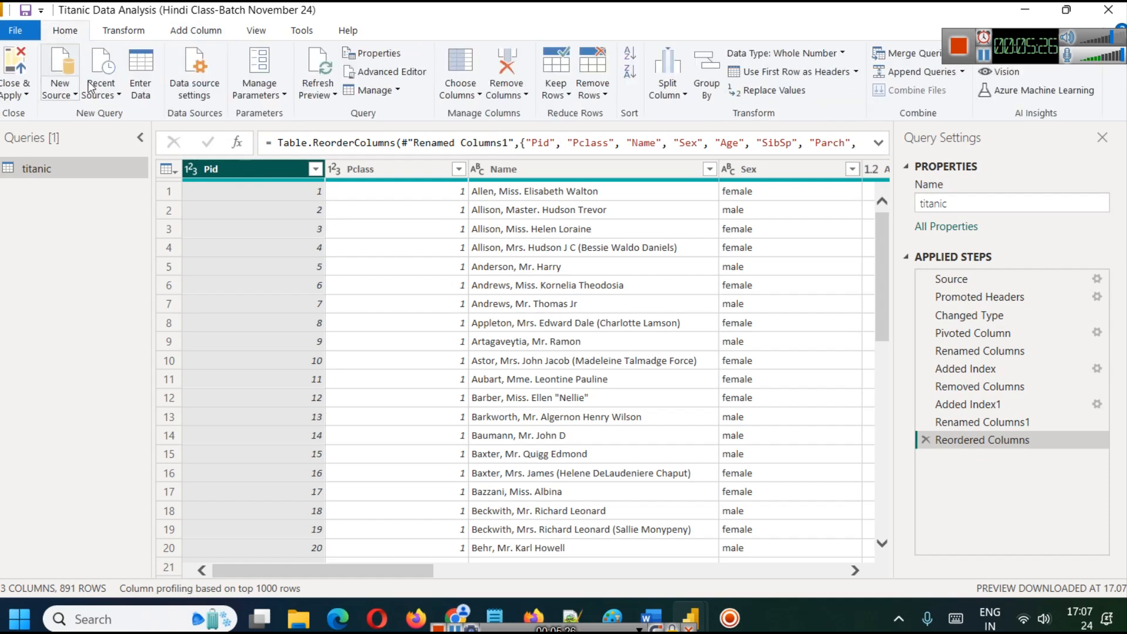
{"action": "left_click", "coordinate": [15, 94]}
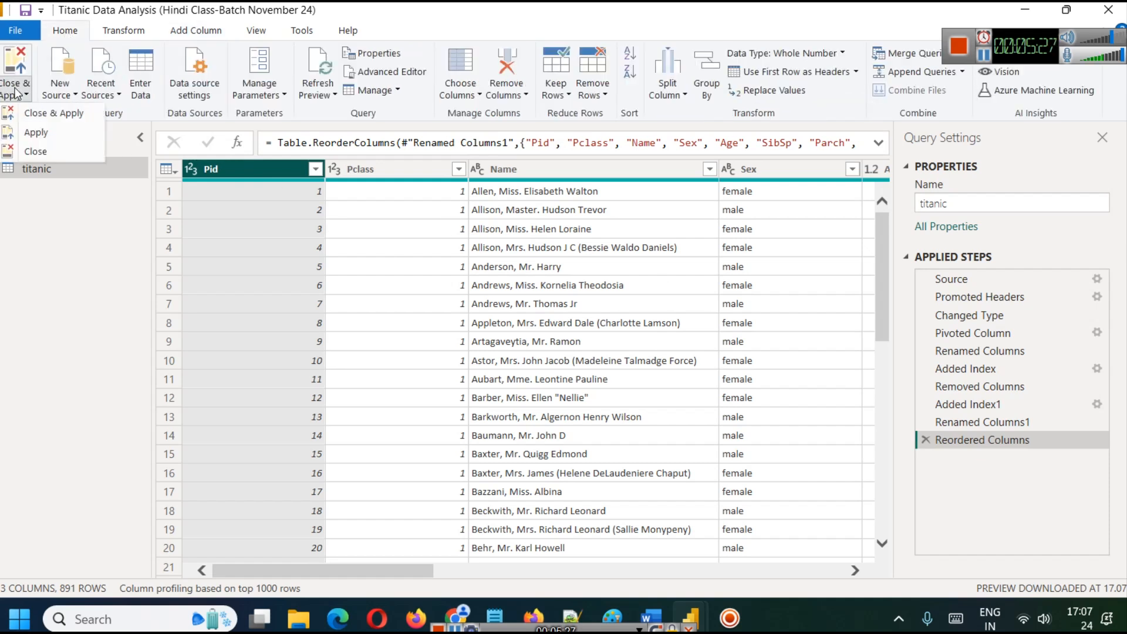
{"action": "left_click", "coordinate": [46, 138]}
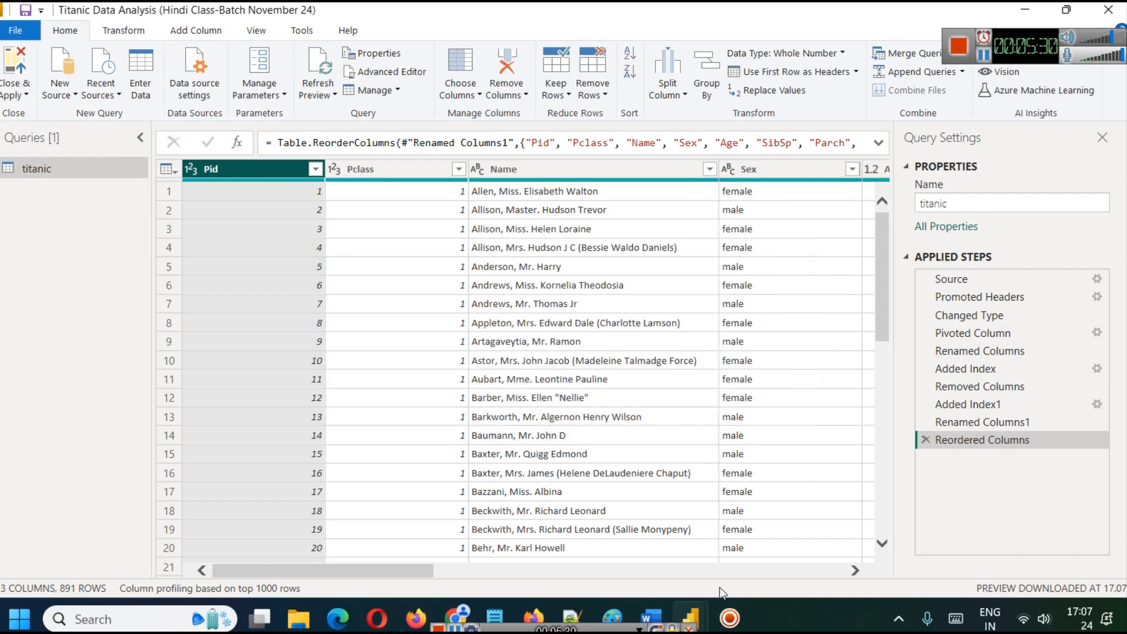
Step: In the report window, insert an empty pie chart on Page 2 beside the column chart and enlarge it slightly
{"action": "mouse_move", "coordinate": [699, 605]}
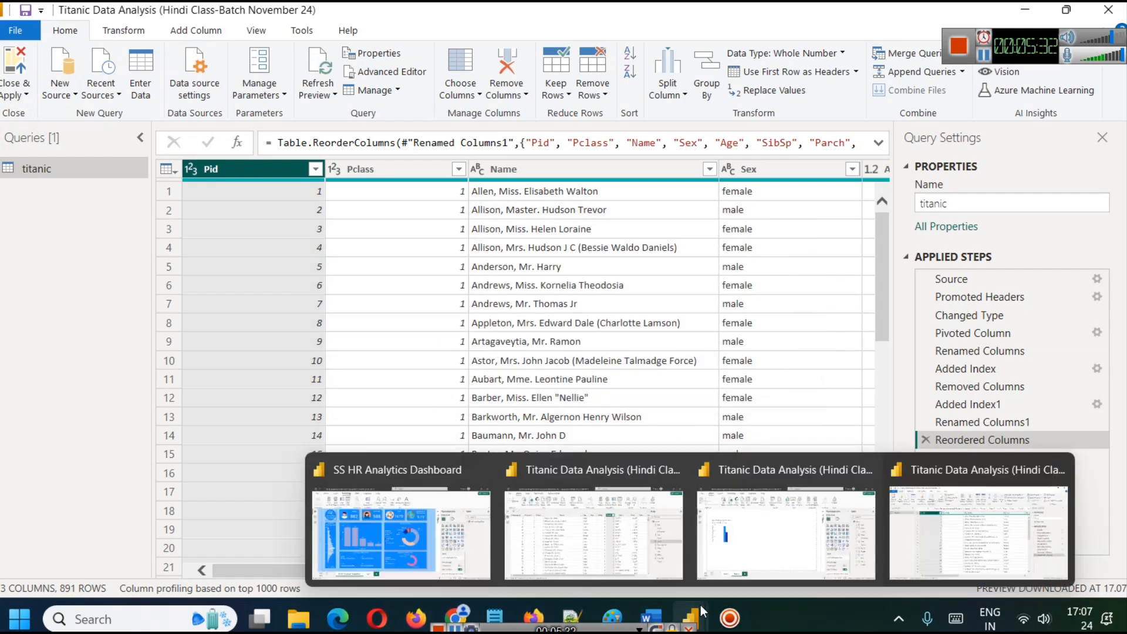
{"action": "left_click", "coordinate": [786, 531]}
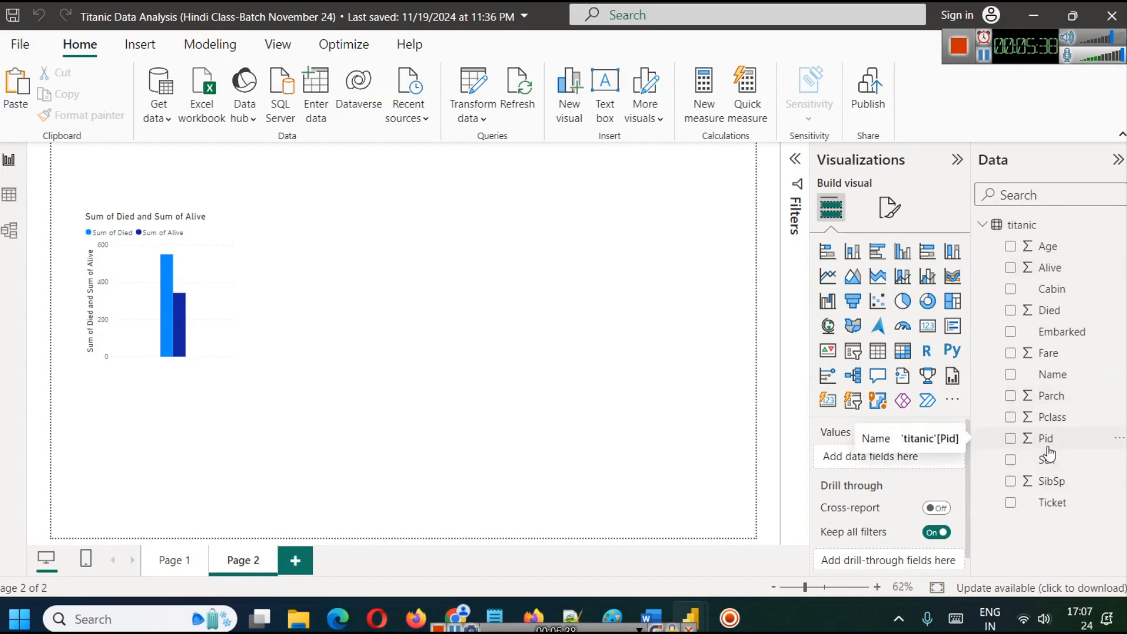
{"action": "left_click", "coordinate": [903, 301]}
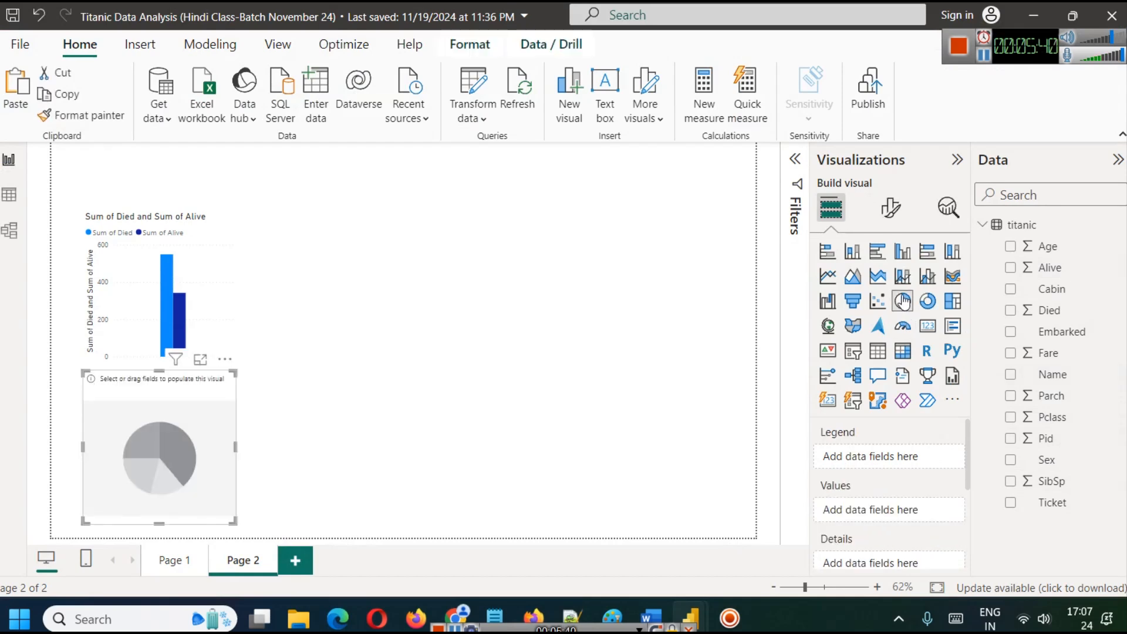
{"action": "left_click_drag", "start_coordinate": [196, 440], "coordinate": [510, 269]}
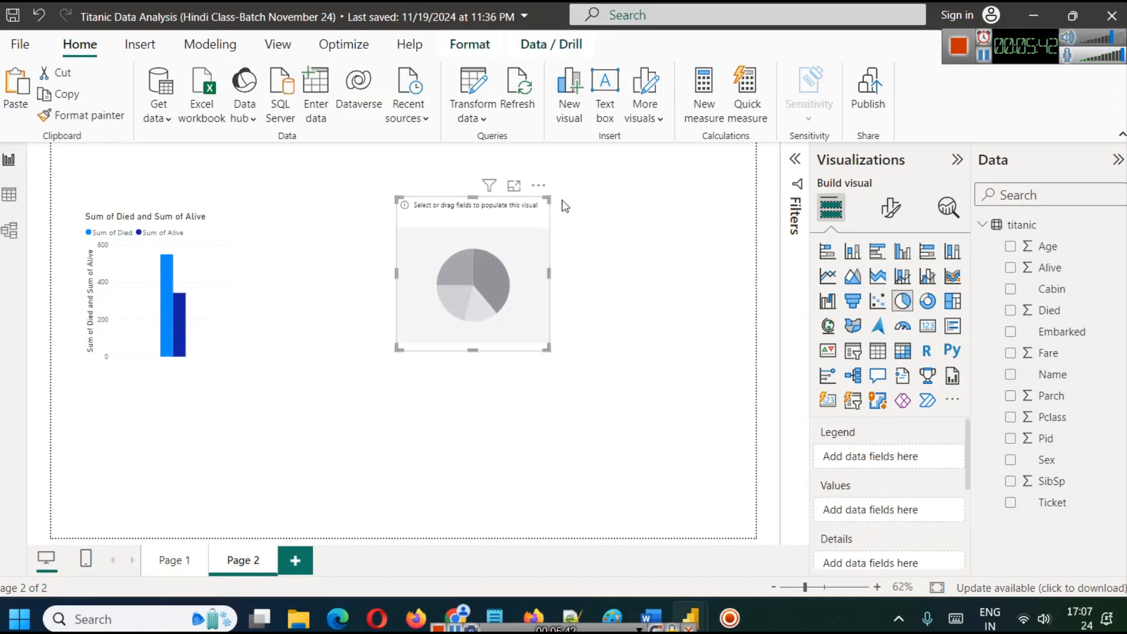
{"action": "left_click_drag", "start_coordinate": [552, 203], "coordinate": [608, 186]}
{"action": "left_click_drag", "start_coordinate": [513, 261], "coordinate": [506, 275]}
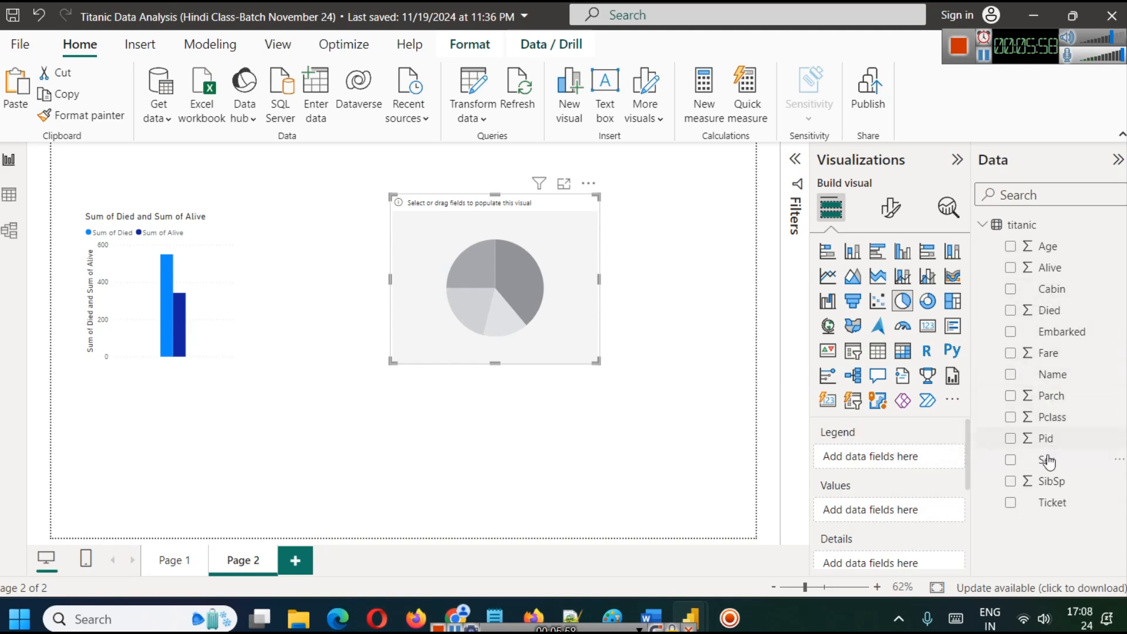
Step: Convert the Died and Alive column chart to a pie chart and shift it slightly toward the page centre
{"action": "left_click", "coordinate": [205, 276]}
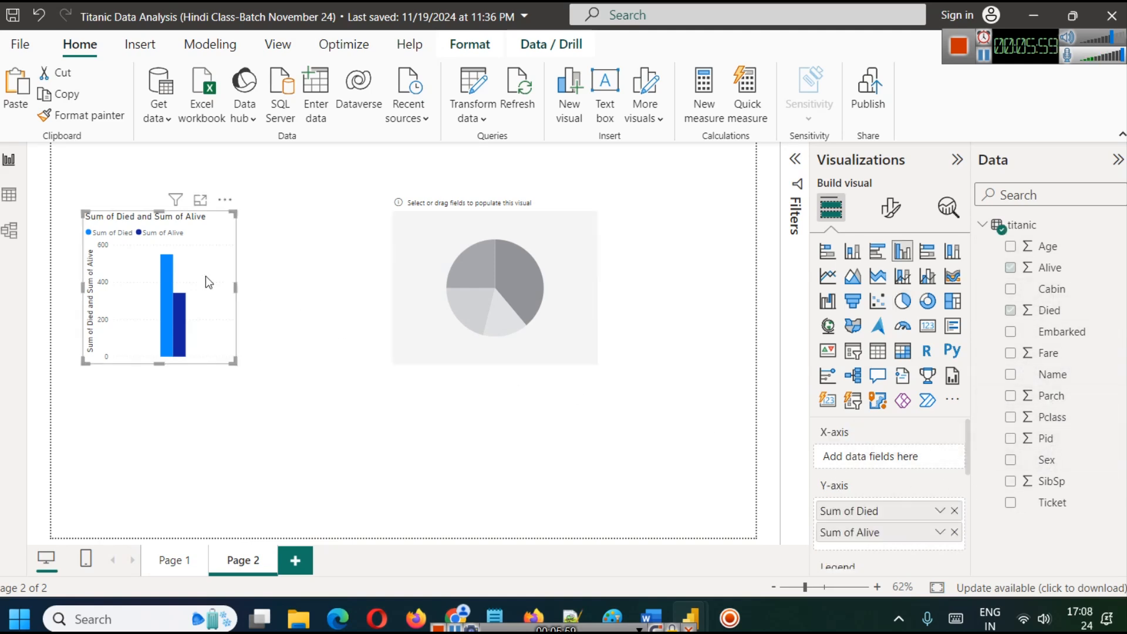
{"action": "left_click", "coordinate": [893, 303]}
{"action": "left_click_drag", "start_coordinate": [204, 290], "coordinate": [231, 280]}
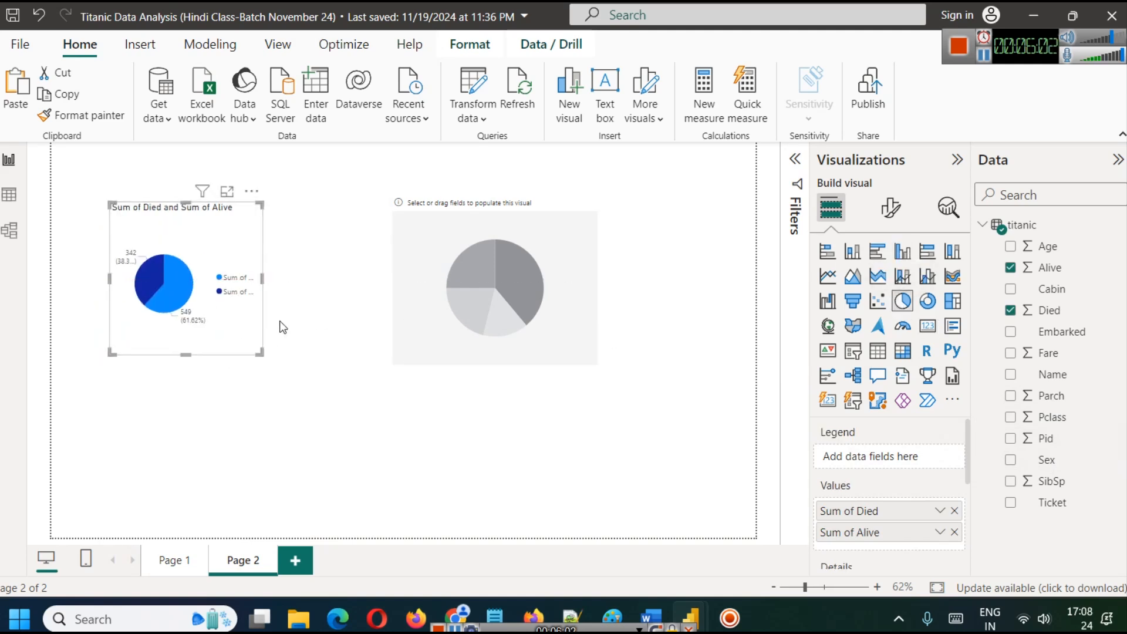
Step: Delete the empty pie chart and enlarge the Died and Alive pie chart on Page 2
{"action": "left_click", "coordinate": [500, 267]}
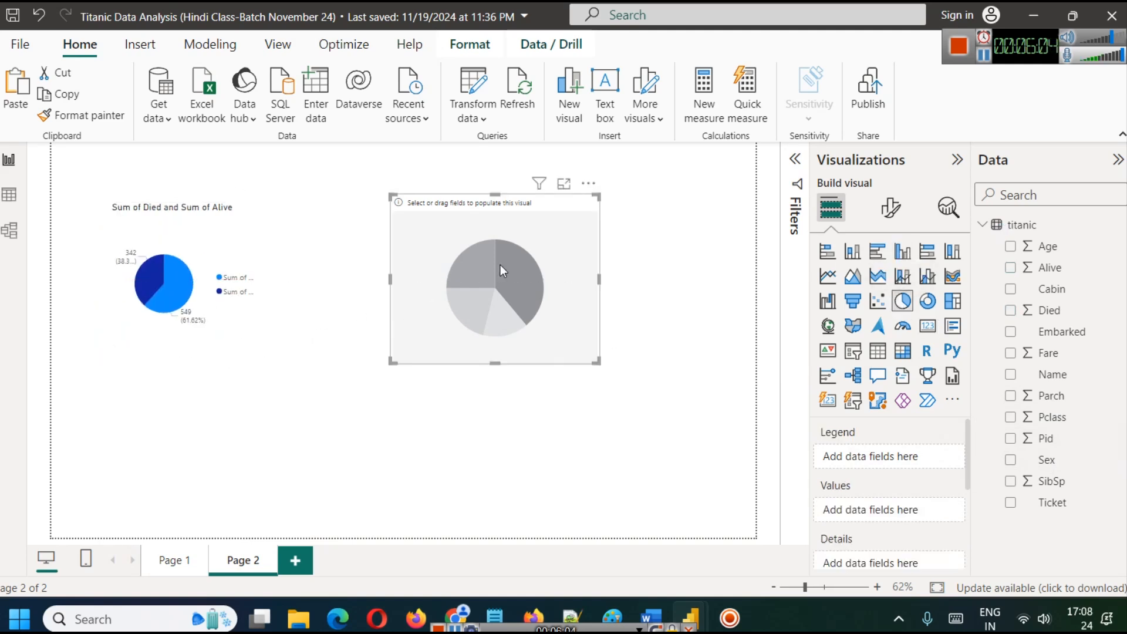
{"action": "key", "text": "Delete"}
{"action": "left_click", "coordinate": [245, 232]}
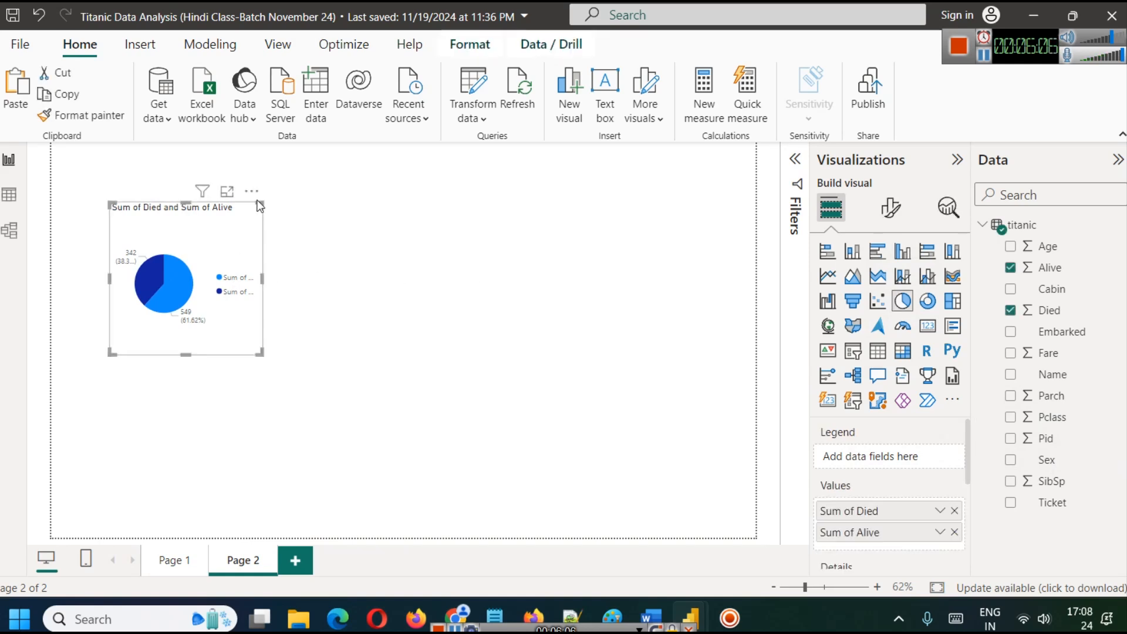
{"action": "left_click_drag", "start_coordinate": [261, 204], "coordinate": [341, 186]}
{"action": "left_click_drag", "start_coordinate": [298, 230], "coordinate": [307, 248]}
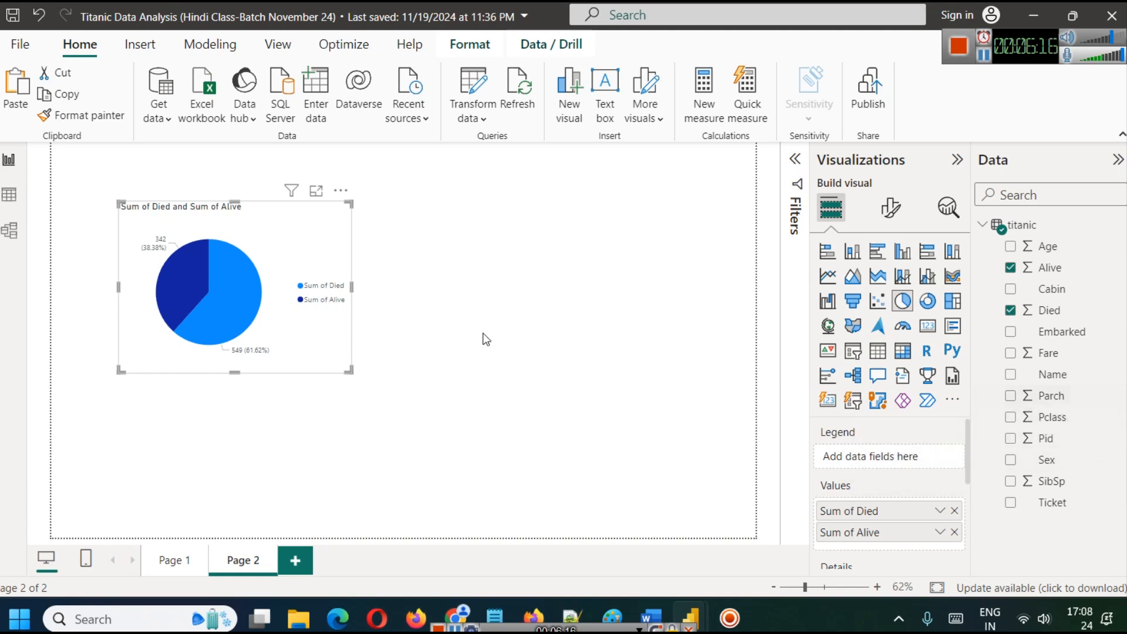
Step: Move the Died and Alive pie chart to the upper-left corner of the report page and extend its frame downward
{"action": "mouse_move", "coordinate": [228, 273]}
{"action": "left_click_drag", "start_coordinate": [256, 279], "coordinate": [186, 236]}
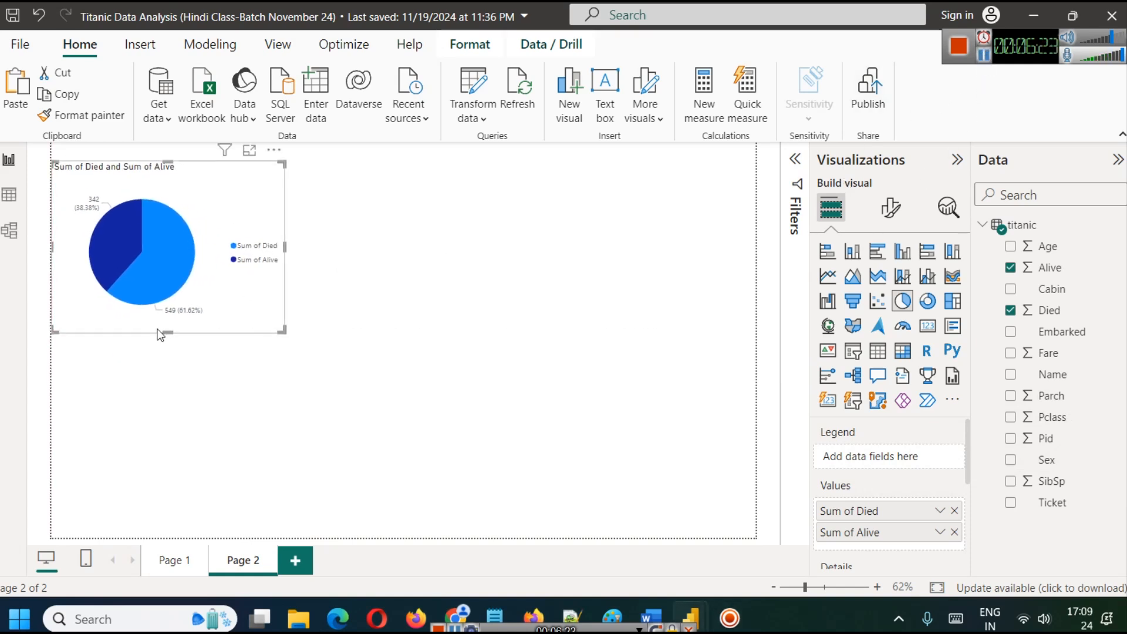
{"action": "left_click_drag", "start_coordinate": [170, 332], "coordinate": [143, 394]}
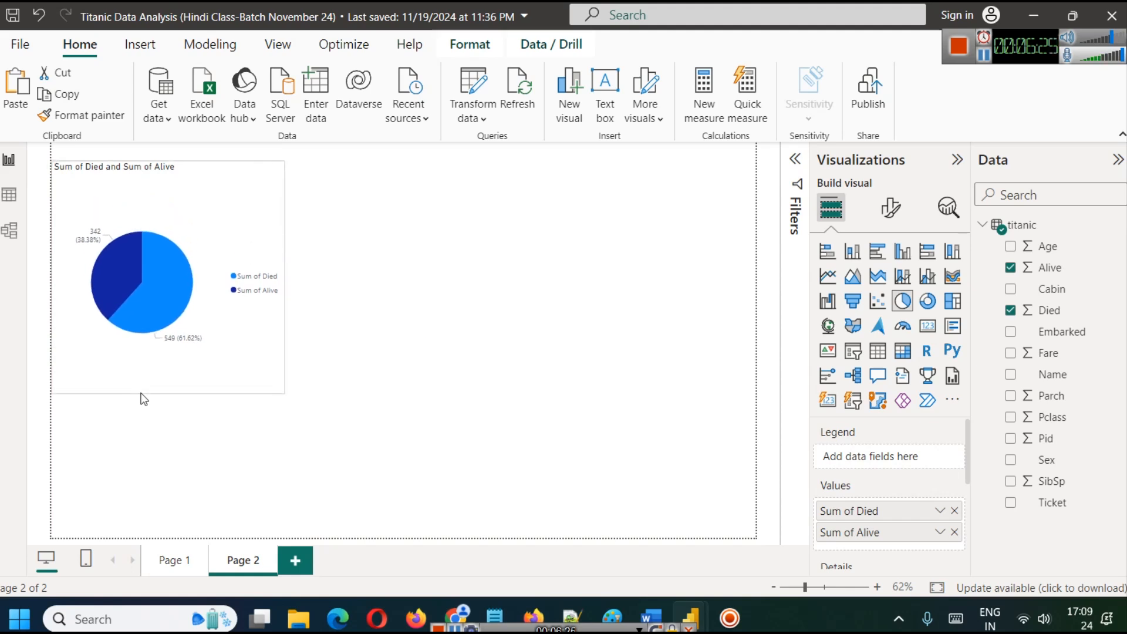
{"action": "left_click", "coordinate": [354, 331]}
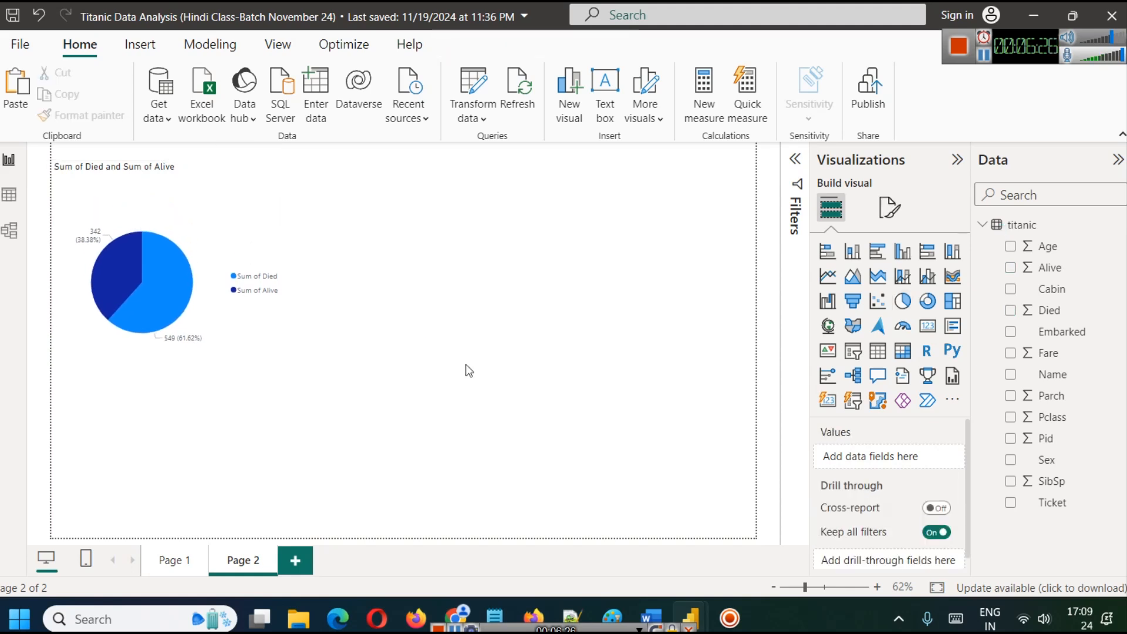
Step: Insert an empty table visual on Page 2, place it beside the pie chart and enlarge it
{"action": "left_click", "coordinate": [878, 351]}
{"action": "left_click_drag", "start_coordinate": [203, 459], "coordinate": [428, 212]}
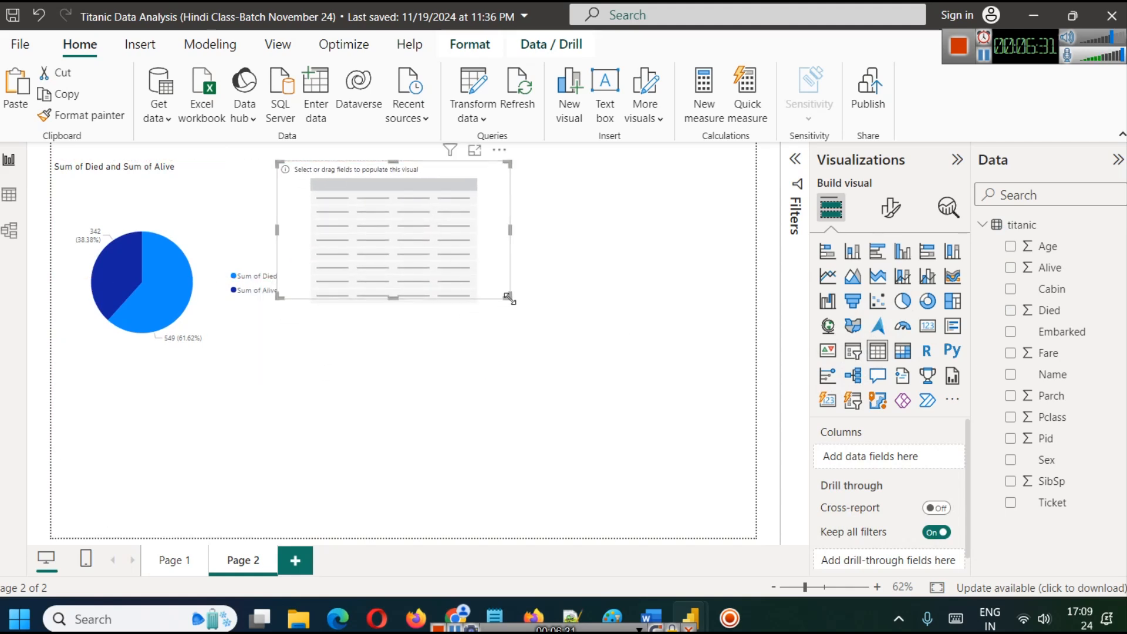
{"action": "left_click_drag", "start_coordinate": [508, 301], "coordinate": [629, 376]}
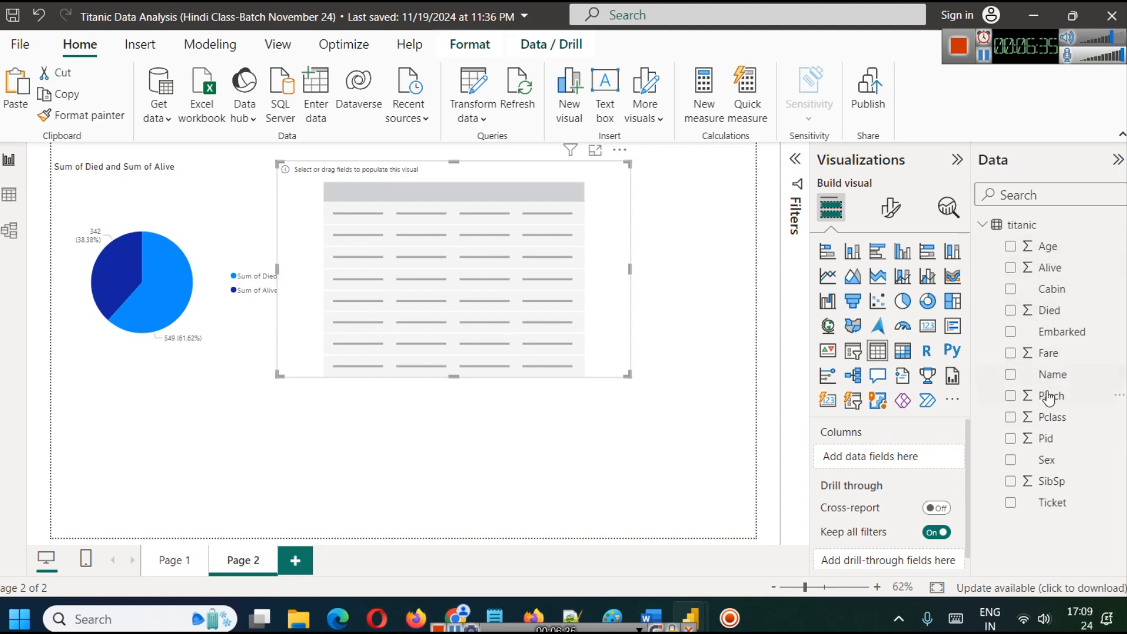
Step: Add the Pclass, Alive, Died and Sex fields to the table and check it briefly in focus mode
{"action": "left_click", "coordinate": [1010, 418]}
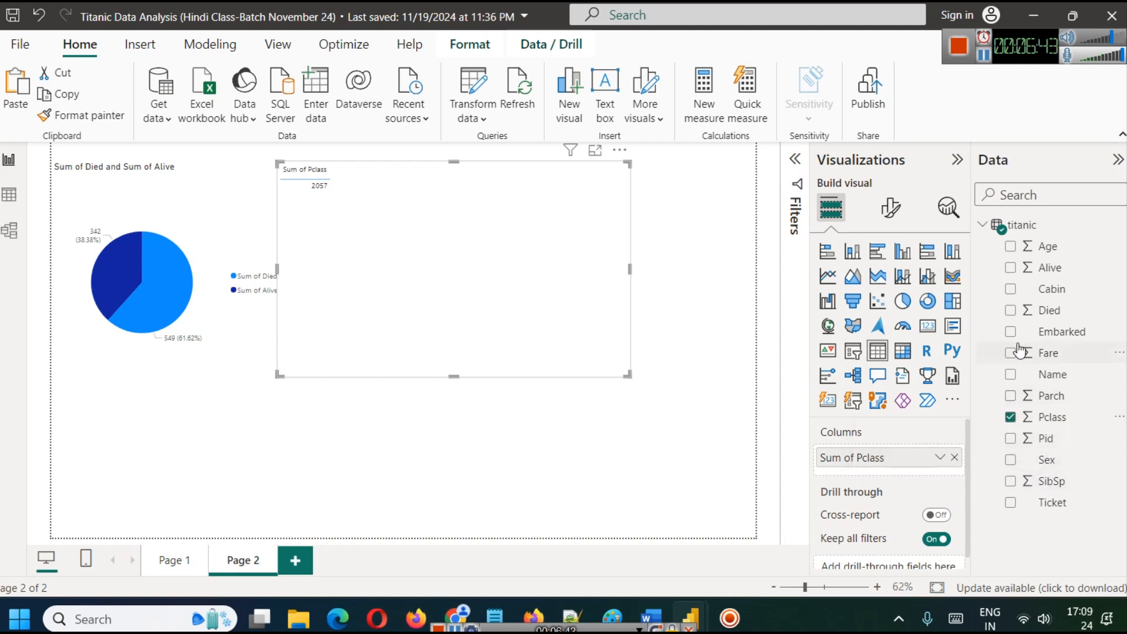
{"action": "left_click", "coordinate": [1010, 268]}
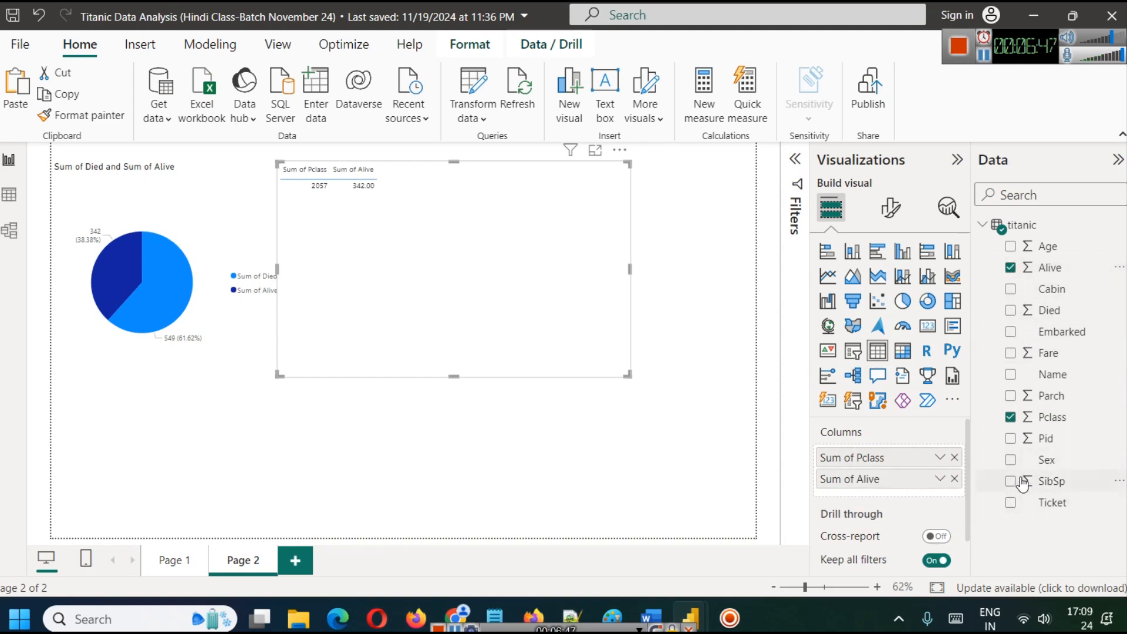
{"action": "left_click", "coordinate": [1010, 311]}
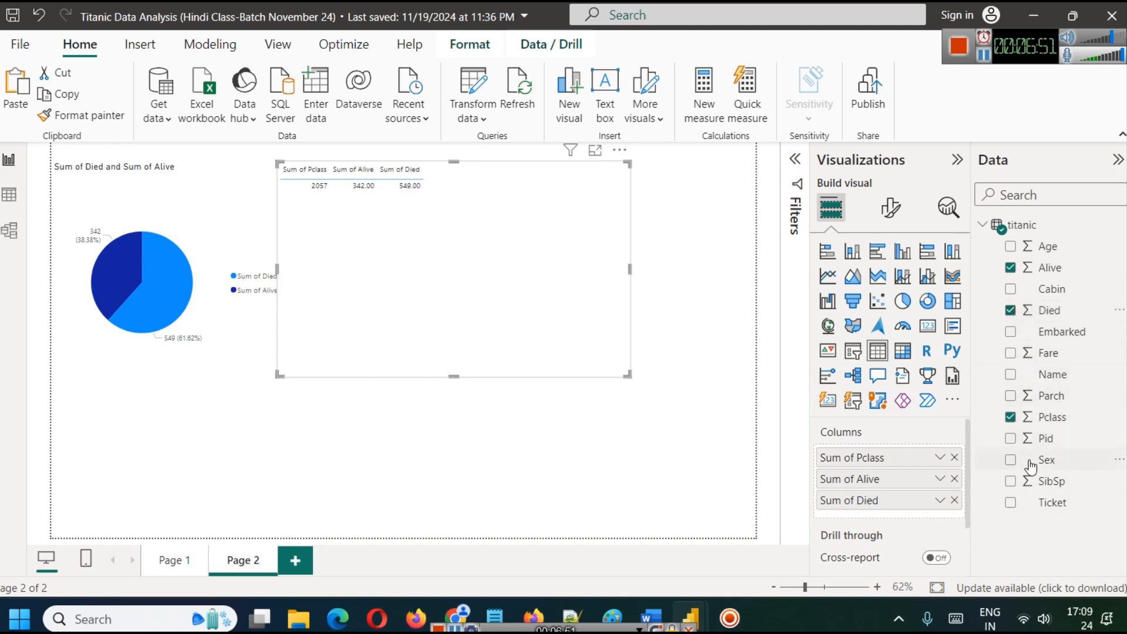
{"action": "left_click", "coordinate": [1011, 461]}
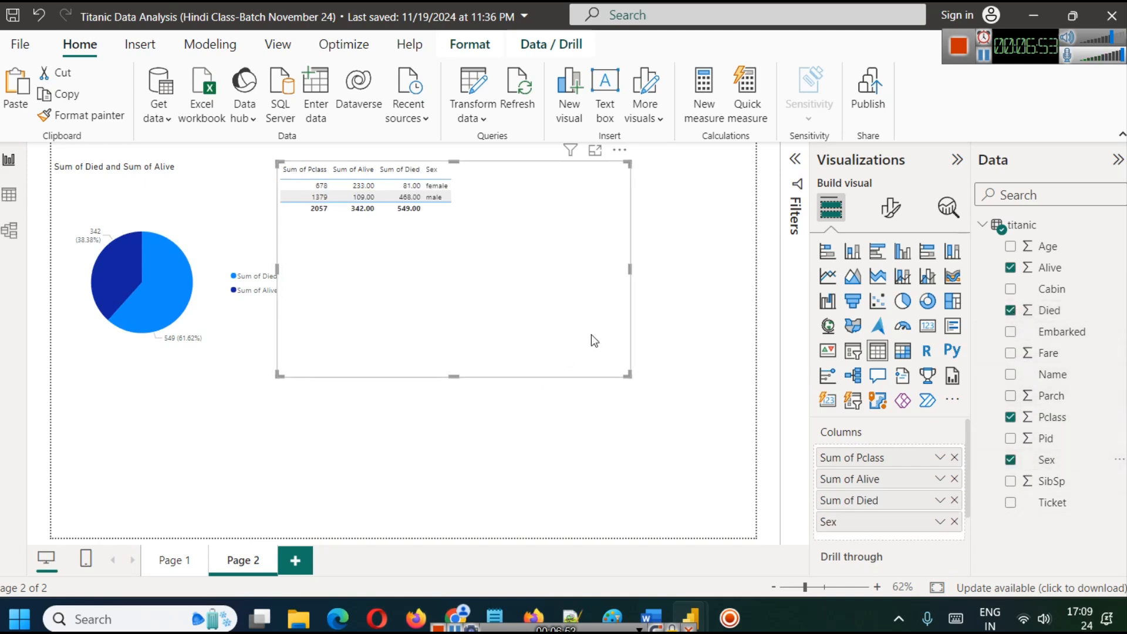
{"action": "left_click", "coordinate": [595, 150]}
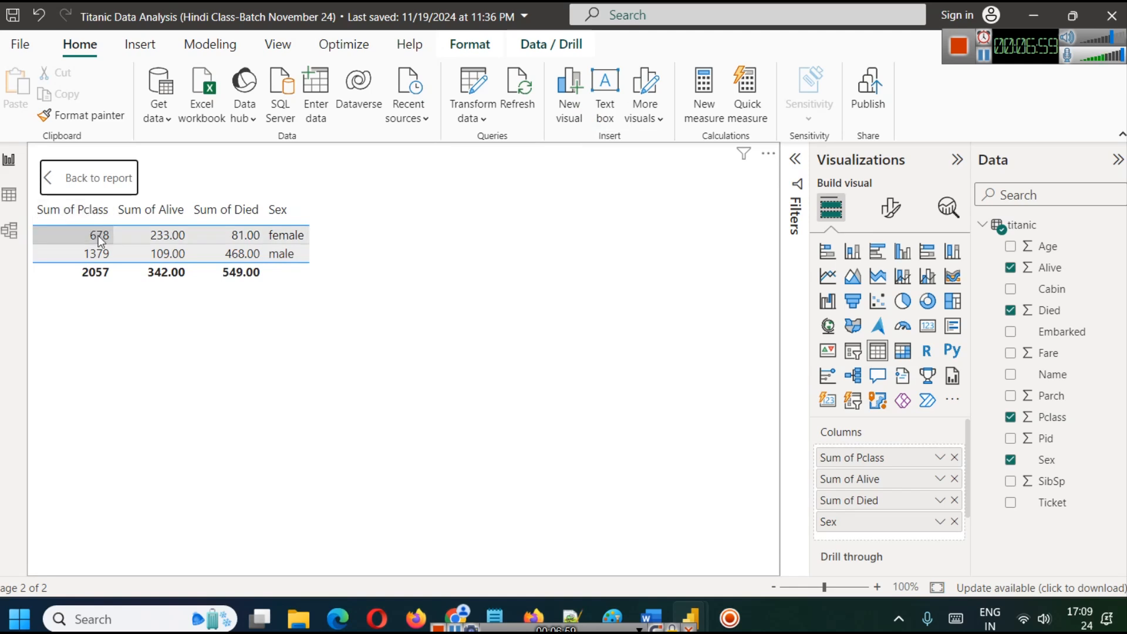
{"action": "left_click", "coordinate": [59, 187]}
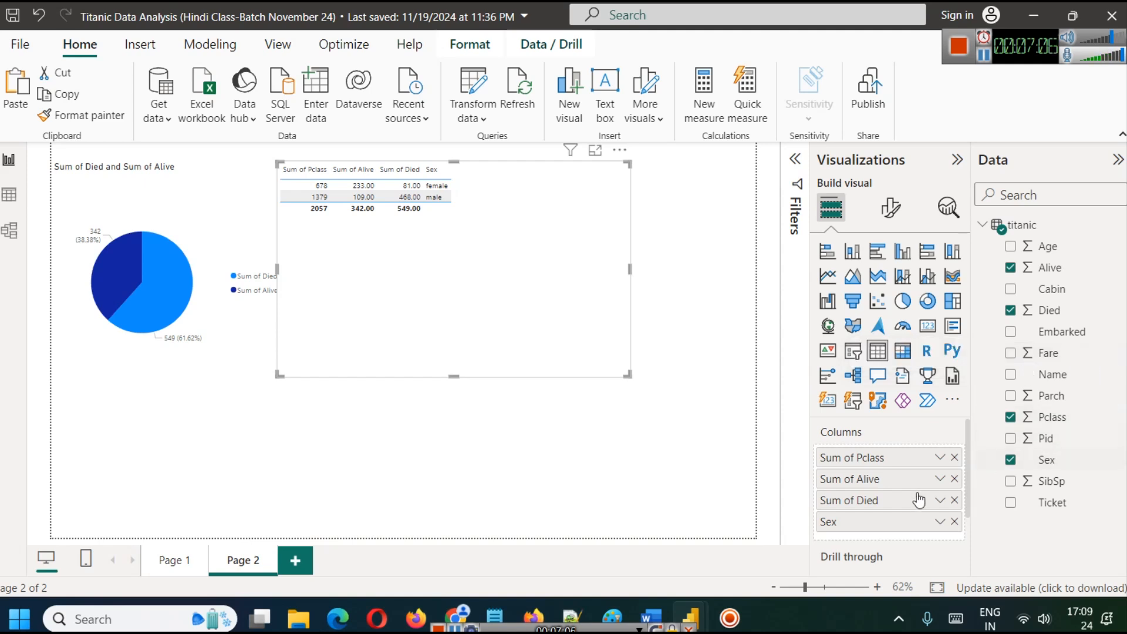
Step: Set the table's Pclass field to Don't summarize and show the table in focus mode
{"action": "left_click", "coordinate": [940, 458]}
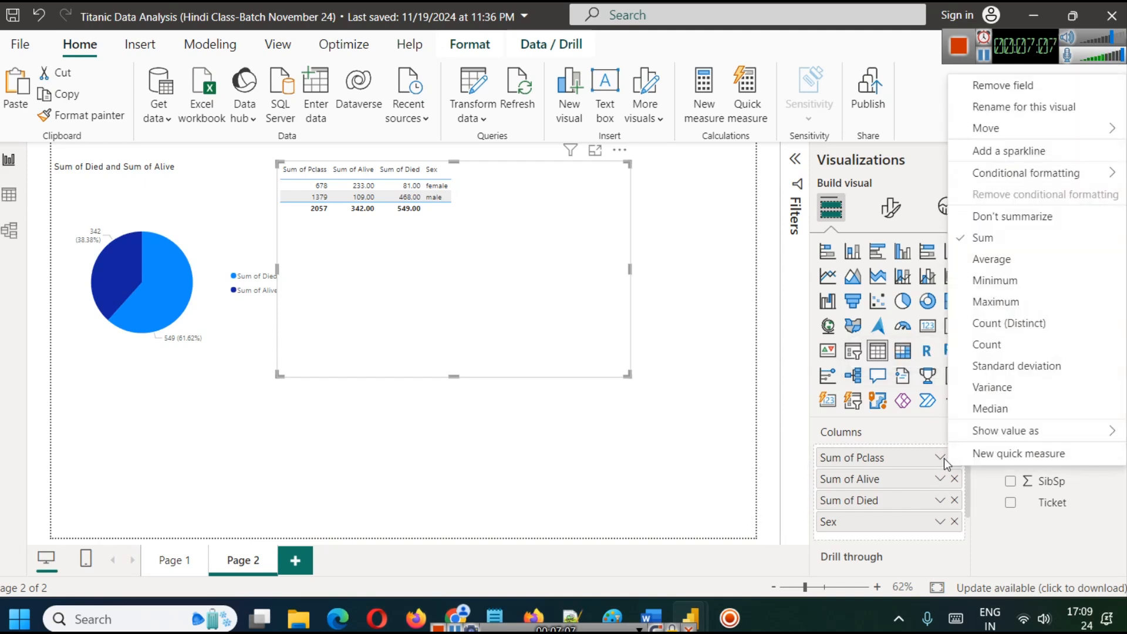
{"action": "left_click", "coordinate": [993, 218]}
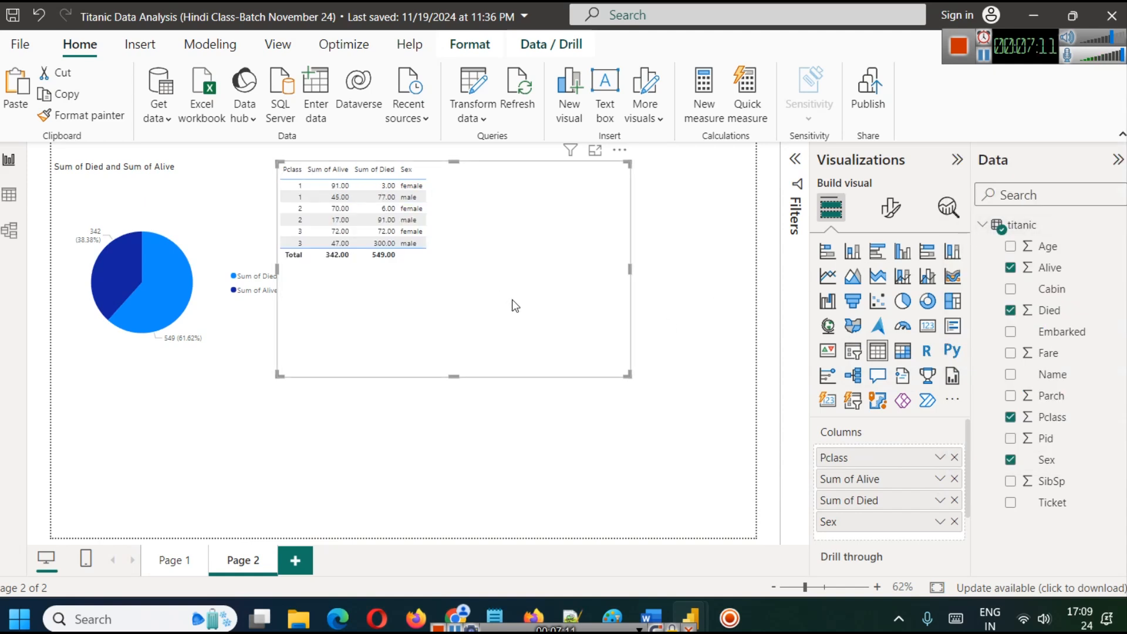
{"action": "left_click", "coordinate": [595, 150]}
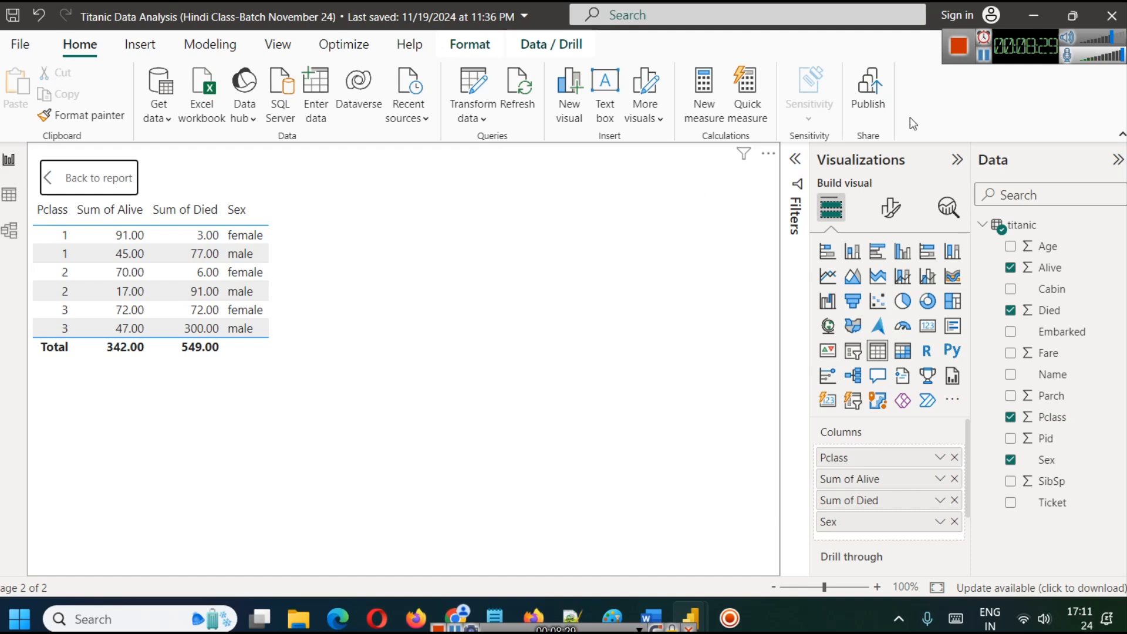
{"action": "left_click", "coordinate": [983, 55]}
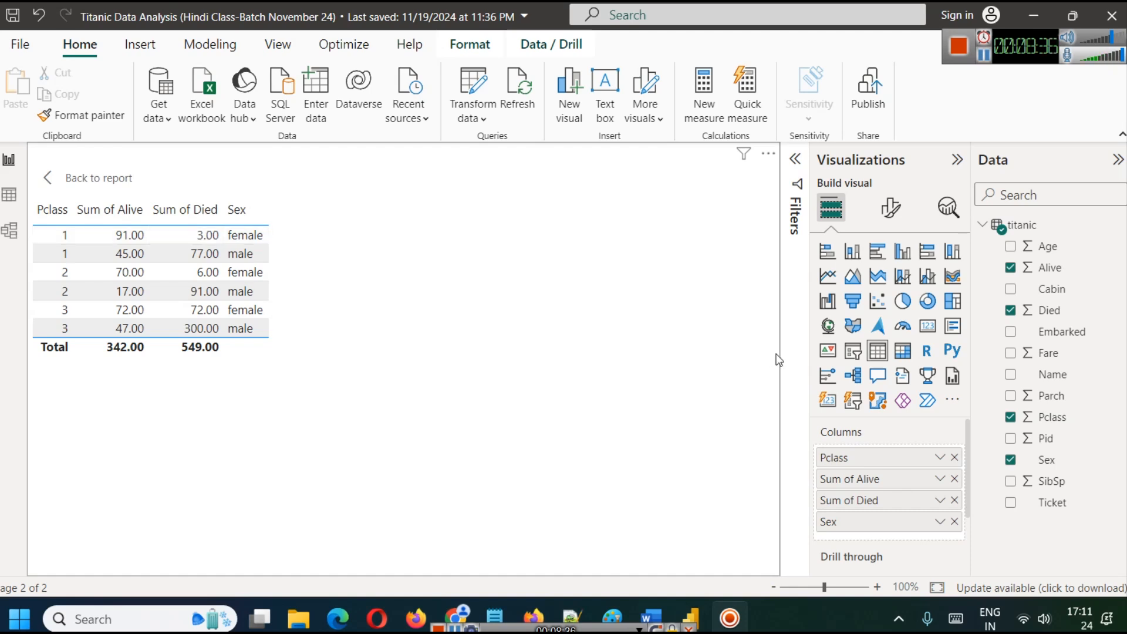
Step: Convert the table to a matrix and review its row, column and value fields
{"action": "left_click", "coordinate": [896, 352]}
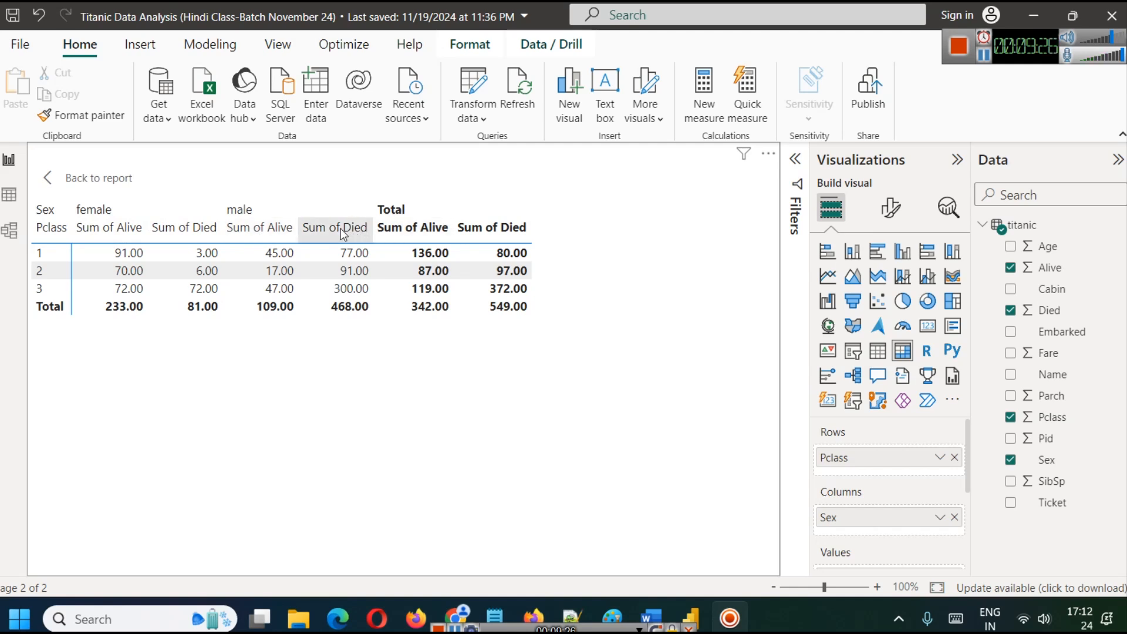
{"action": "left_click", "coordinate": [115, 207]}
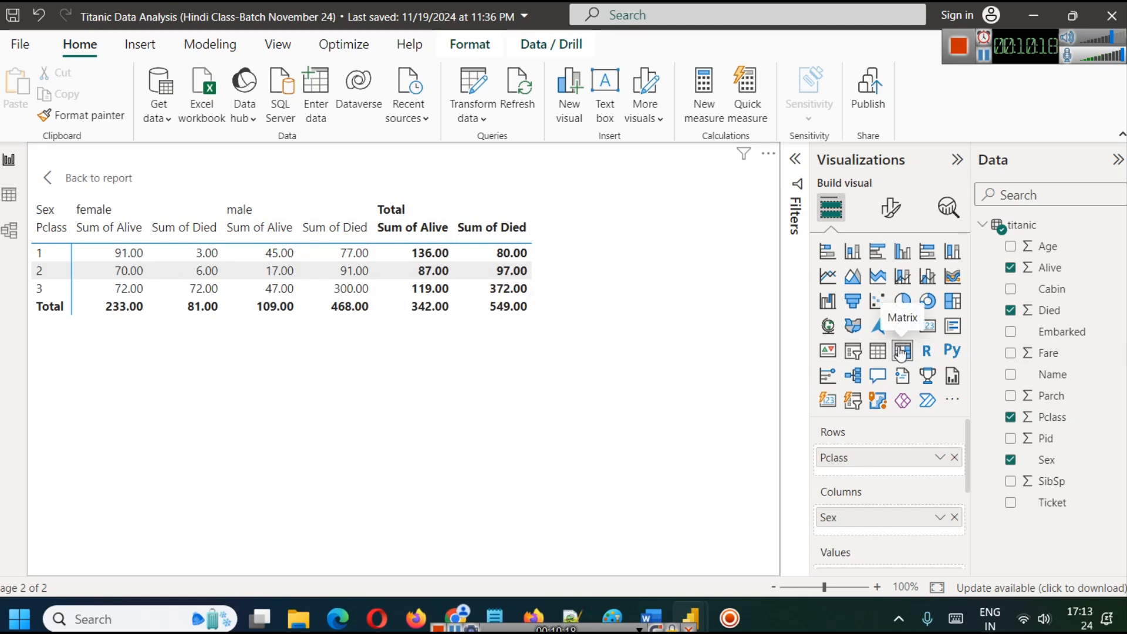
{"action": "scroll", "coordinate": [885, 516], "scroll_direction": "down", "scroll_amount": 2}
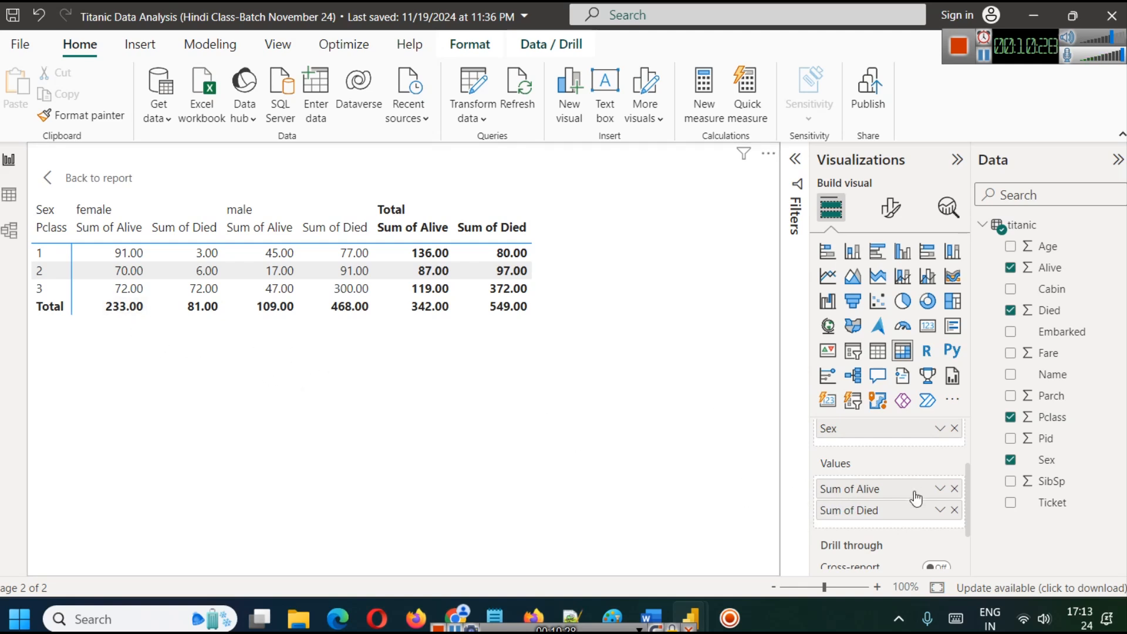
{"action": "scroll", "coordinate": [915, 499], "scroll_direction": "down", "scroll_amount": 2}
{"action": "scroll", "coordinate": [898, 504], "scroll_direction": "up", "scroll_amount": 4}
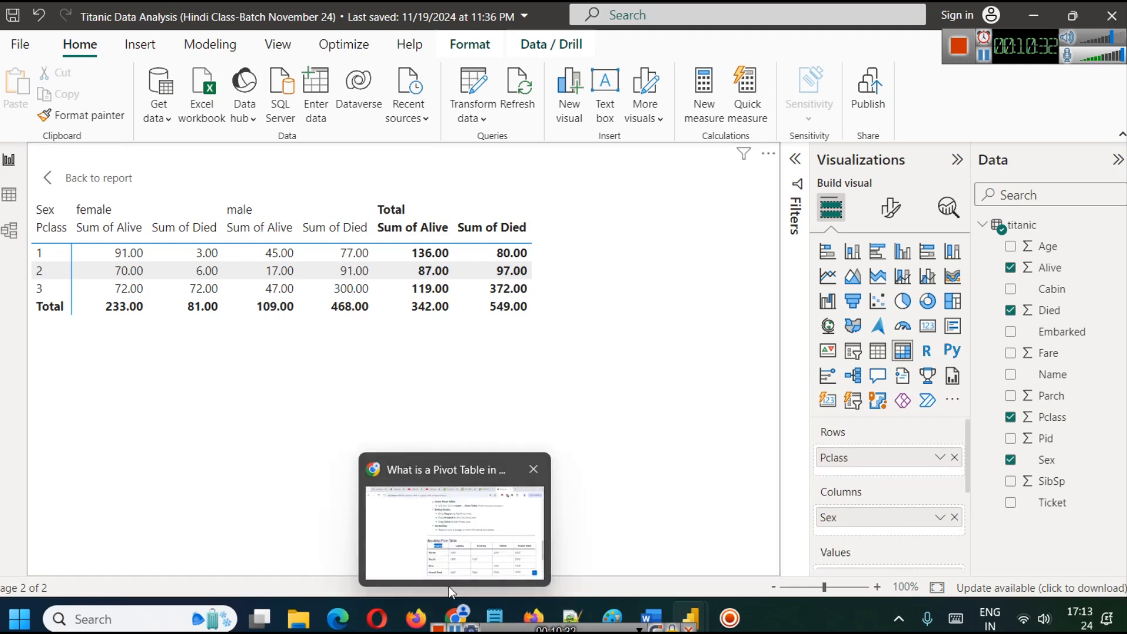
Step: Switch to Chrome, examine the Grand Total column and row of the article's resulting pivot table, and return to the Power BI report
{"action": "left_click", "coordinate": [455, 600]}
{"action": "scroll", "coordinate": [668, 334], "scroll_direction": "down", "scroll_amount": 3}
{"action": "left_click", "coordinate": [668, 330]}
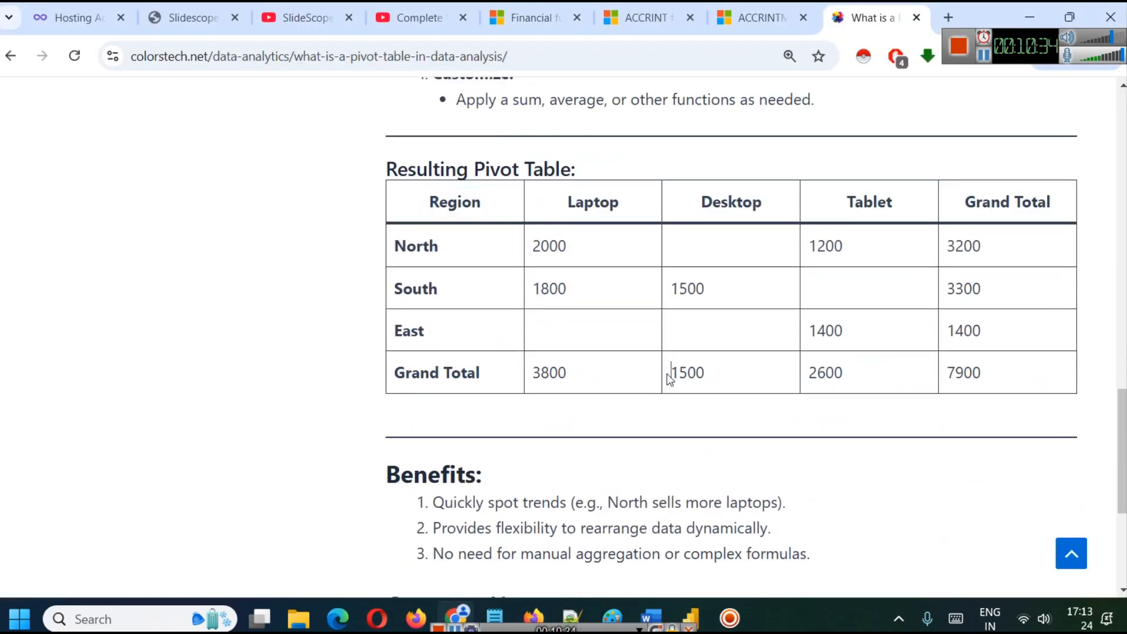
{"action": "left_click_drag", "start_coordinate": [982, 199], "coordinate": [1026, 373]}
{"action": "left_click", "coordinate": [994, 423]}
{"action": "left_click_drag", "start_coordinate": [412, 373], "coordinate": [939, 361]}
{"action": "left_click", "coordinate": [898, 411]}
{"action": "mouse_move", "coordinate": [696, 613]}
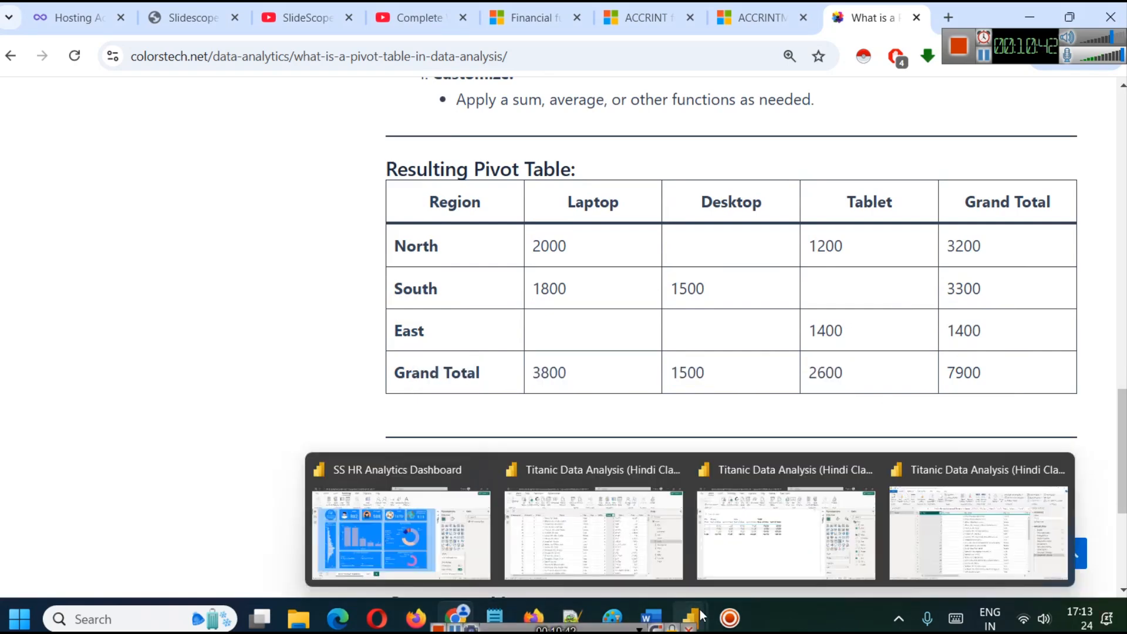
{"action": "left_click", "coordinate": [815, 552]}
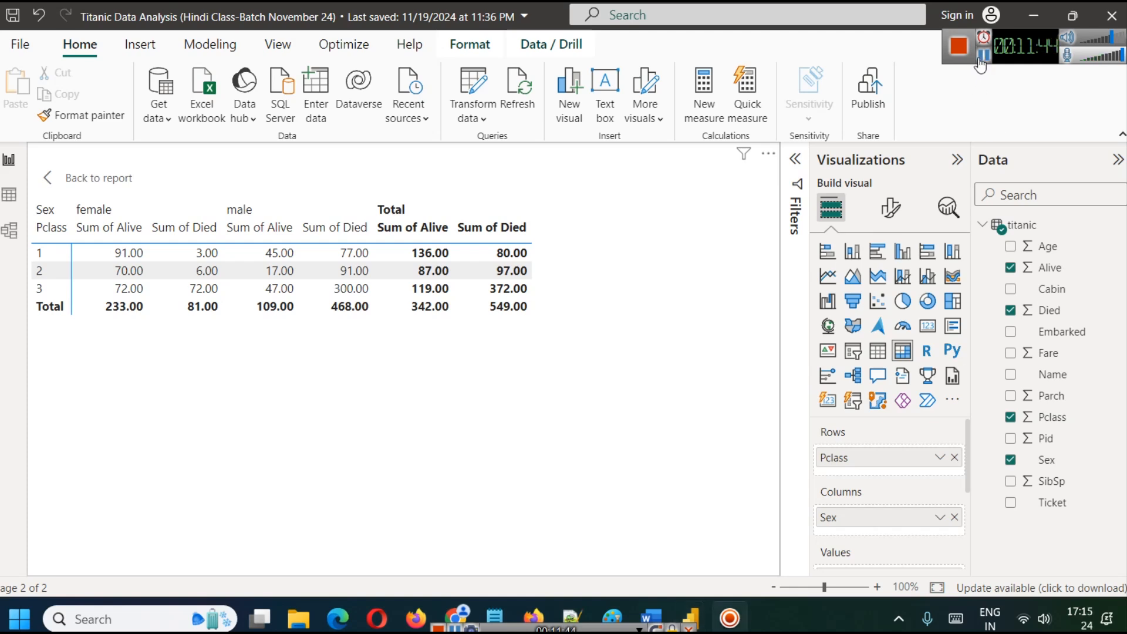
Step: Apply an advanced filter to the matrix that shows items when the Pclass value is 1
{"action": "left_click", "coordinate": [800, 165]}
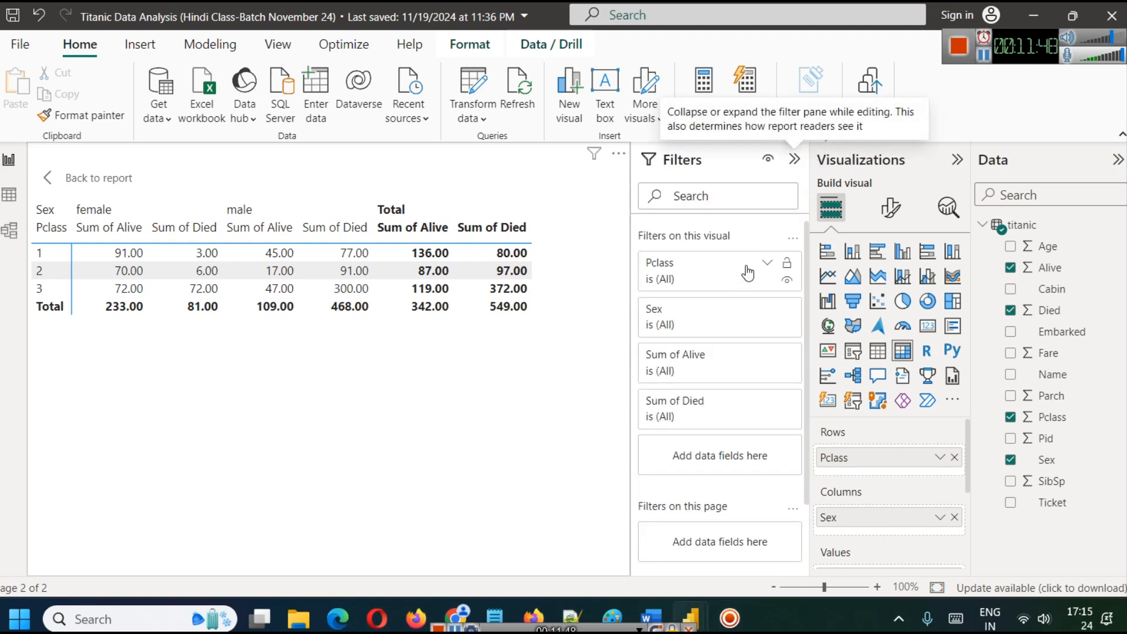
{"action": "left_click", "coordinate": [767, 263]}
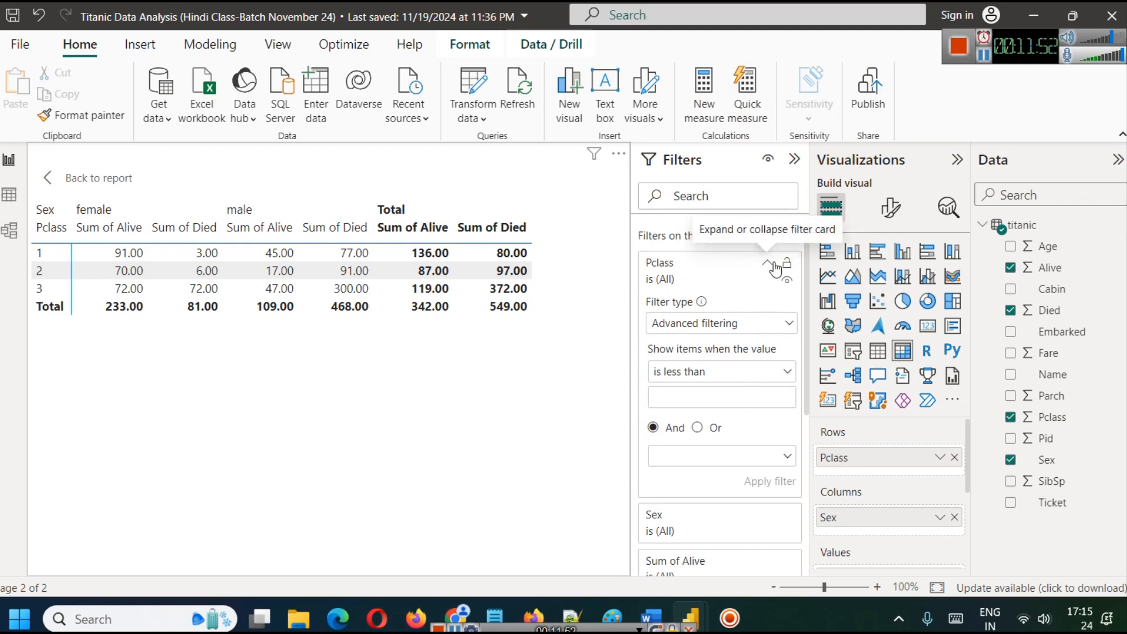
{"action": "left_click", "coordinate": [768, 264]}
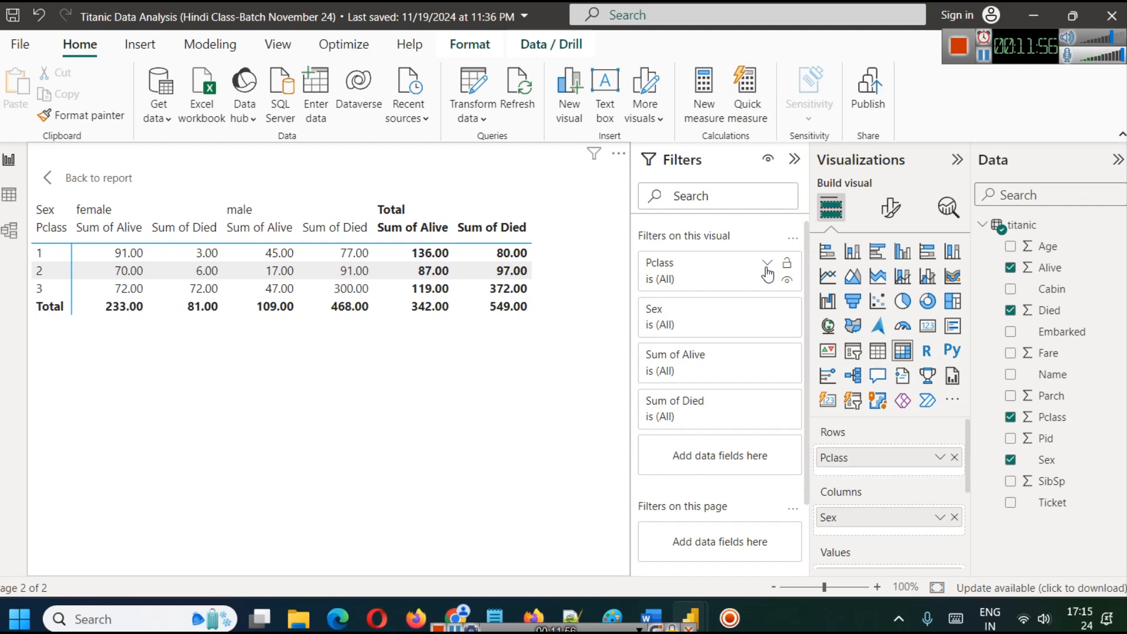
{"action": "left_click", "coordinate": [766, 266]}
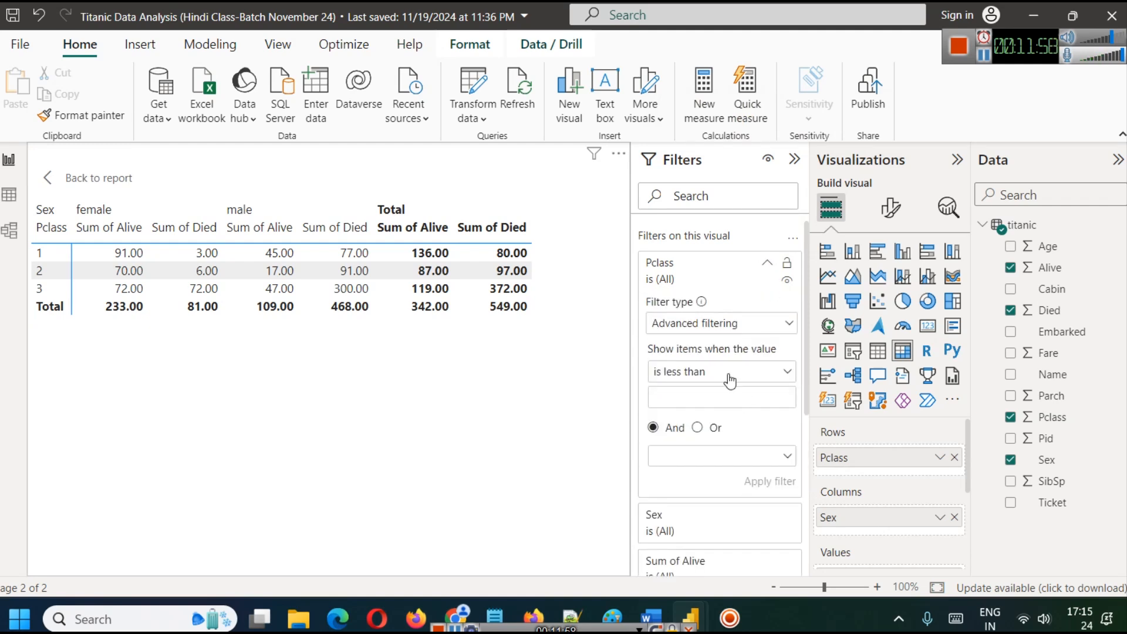
{"action": "left_click", "coordinate": [675, 326]}
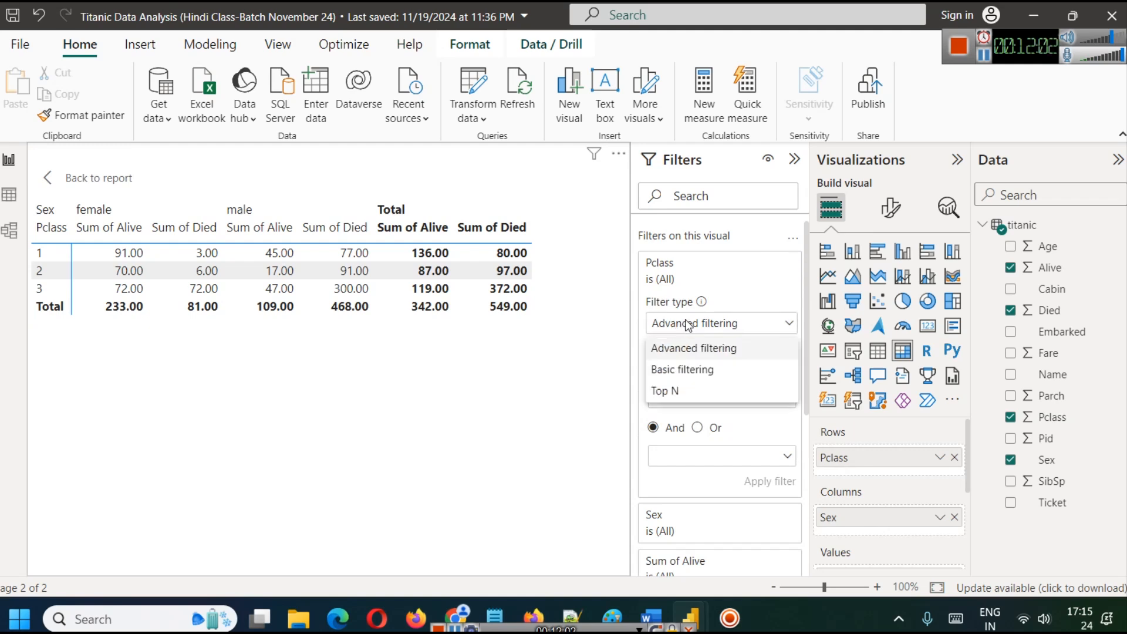
{"action": "left_click", "coordinate": [729, 278]}
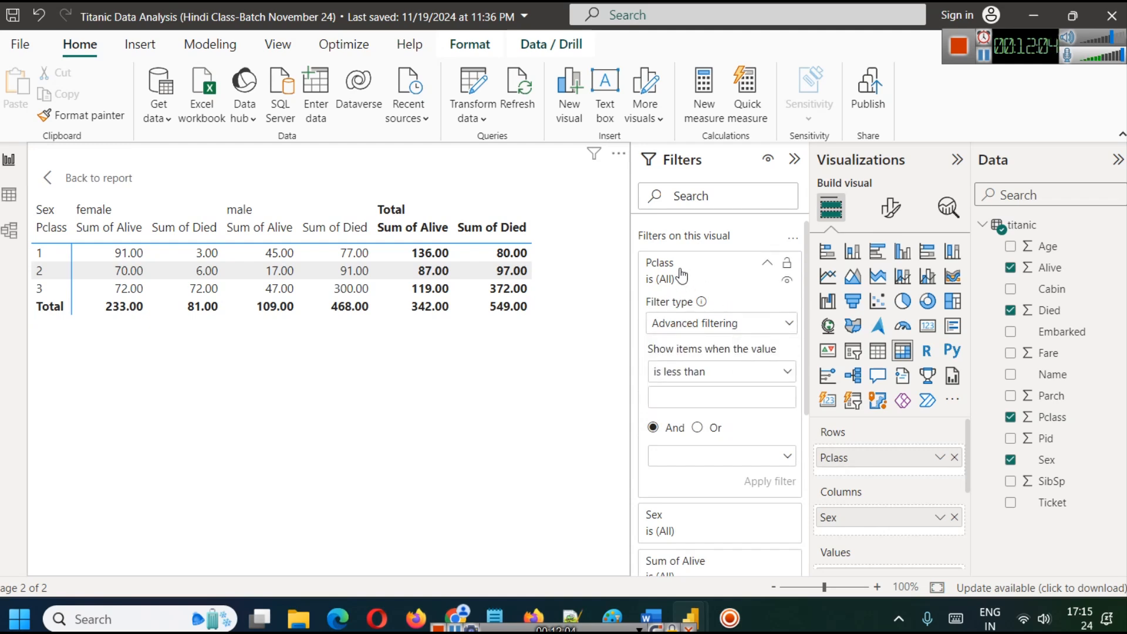
{"action": "left_click", "coordinate": [728, 373]}
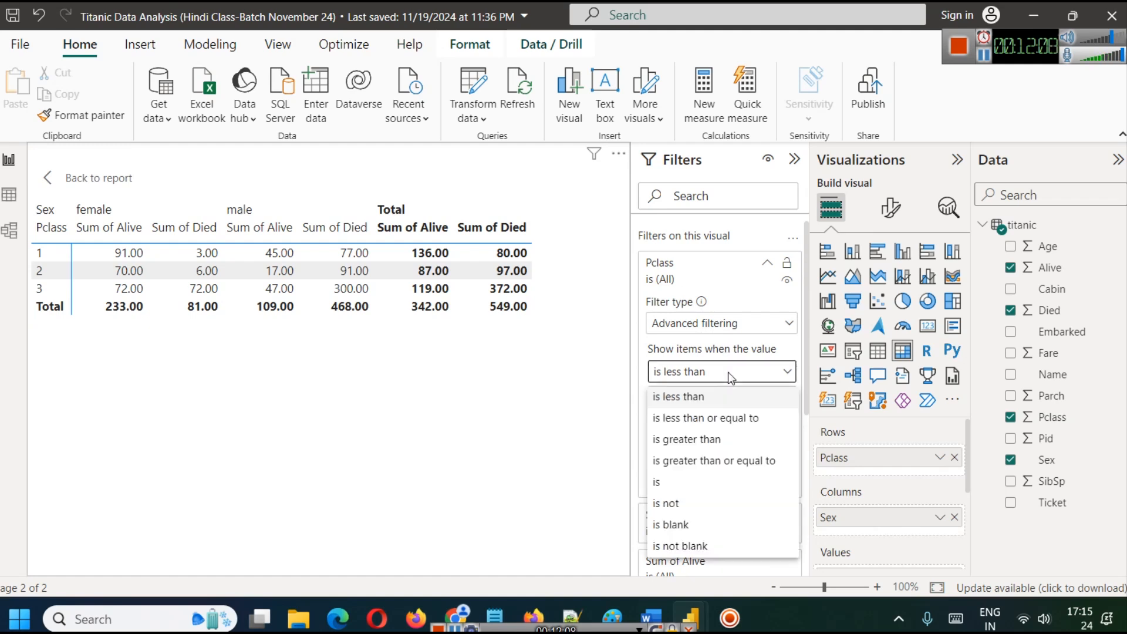
{"action": "left_click", "coordinate": [697, 482]}
{"action": "left_click", "coordinate": [676, 394]}
{"action": "type", "text": "1"}
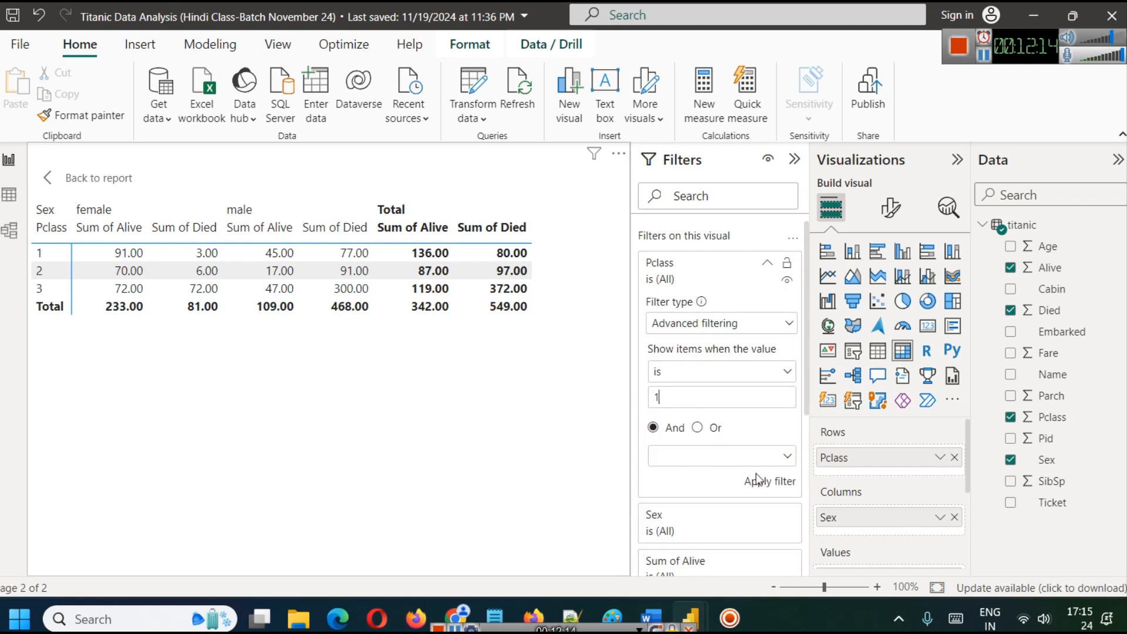
{"action": "left_click", "coordinate": [775, 480]}
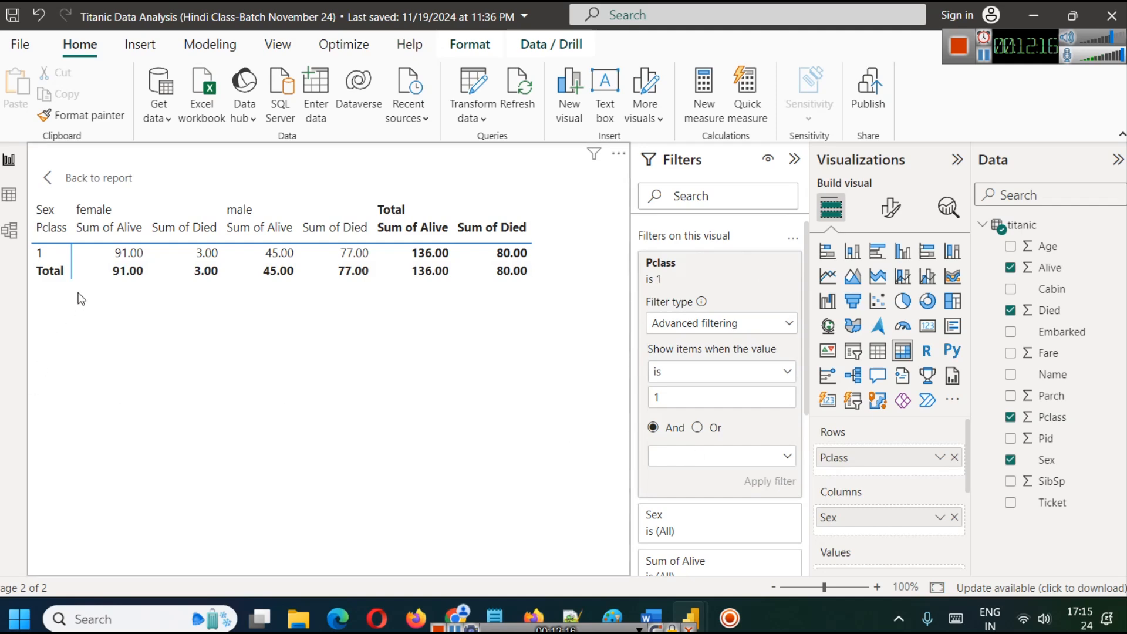